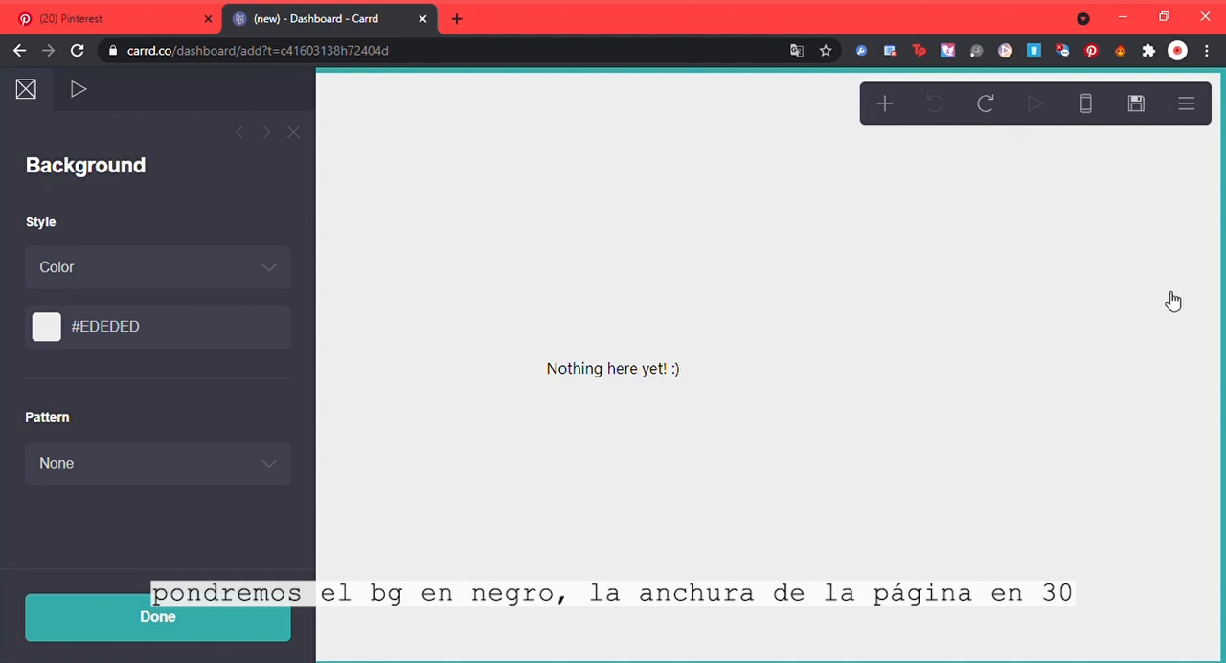
Step: Set the site background to solid black, #000000
left_click(744, 256)
left_click(744, 257)
left_click(55, 329)
left_click_drag(142, 420, 143, 564)
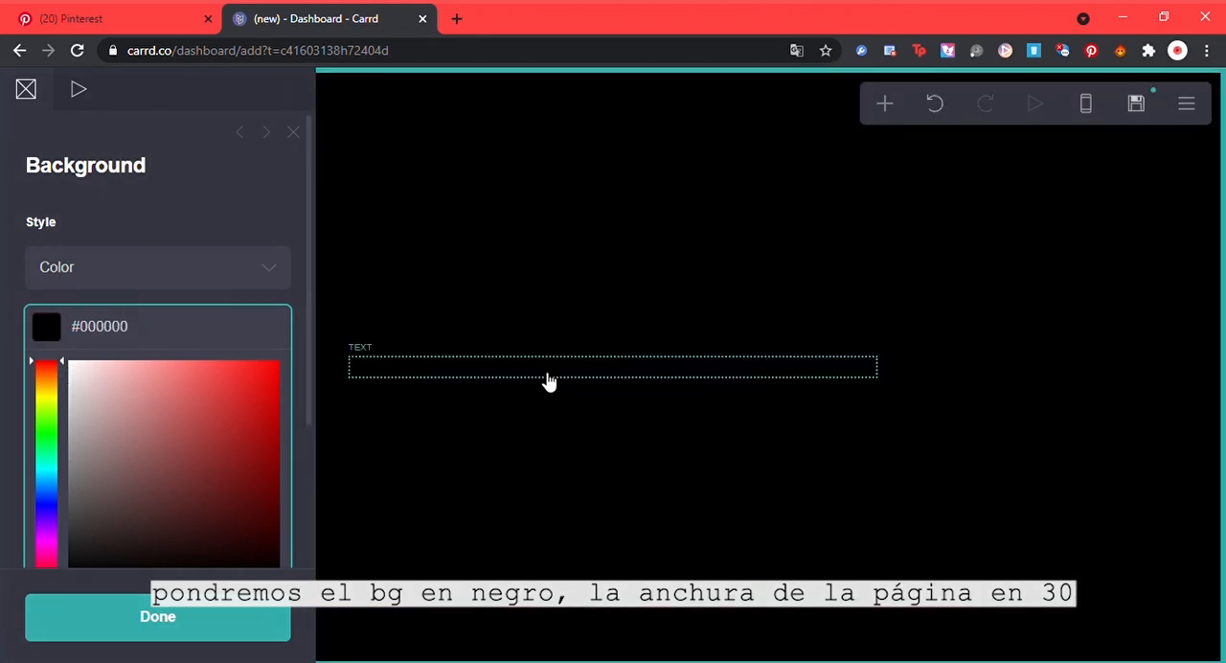
Step: Set the page container's width to 30
left_click(547, 372)
left_click(81, 618)
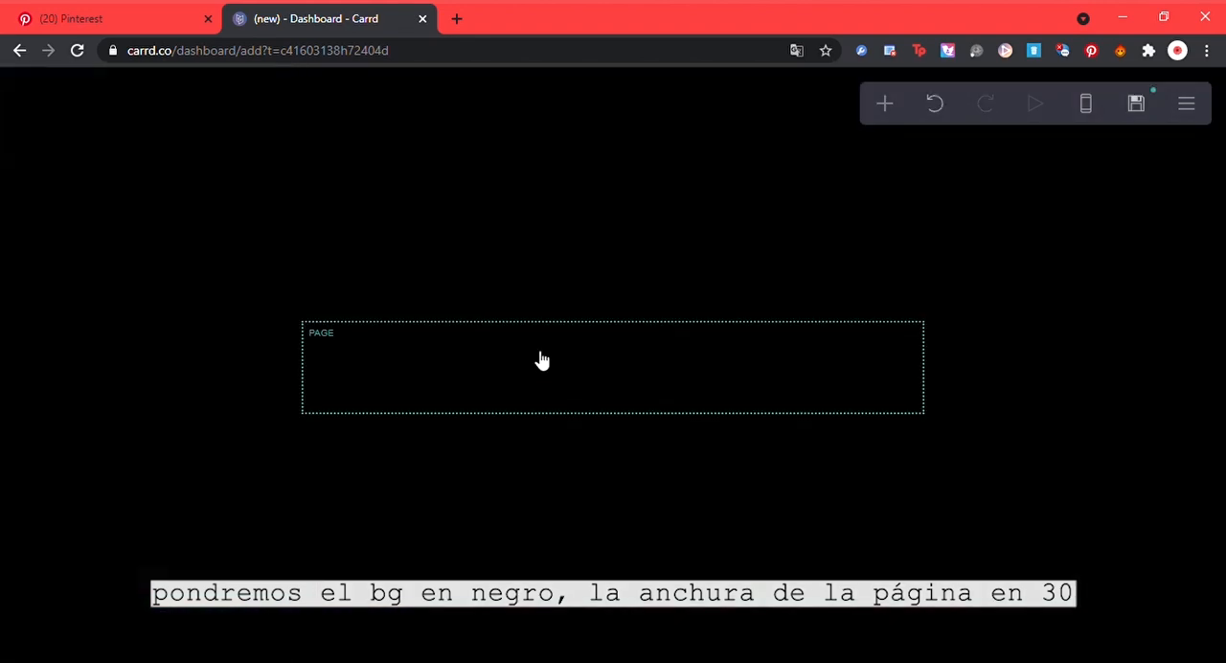
left_click(542, 358)
left_click_drag(104, 504, 79, 514)
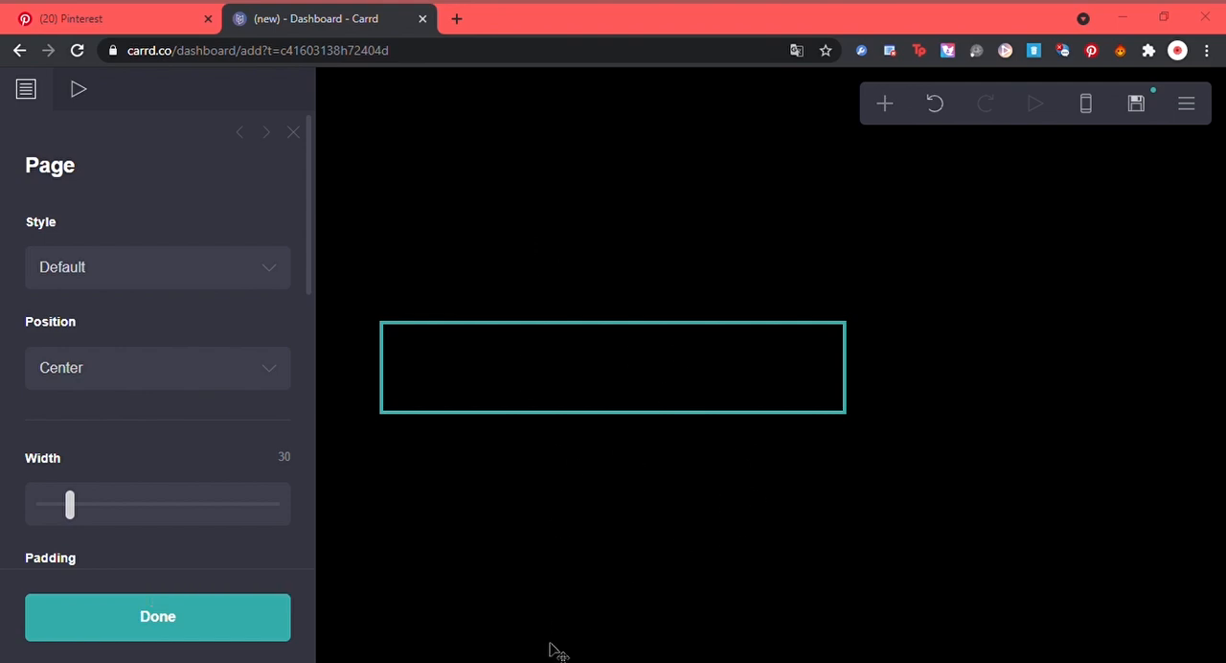
Step: Switch to Pinterest and search for "kpop mugshots"
left_click(75, 13)
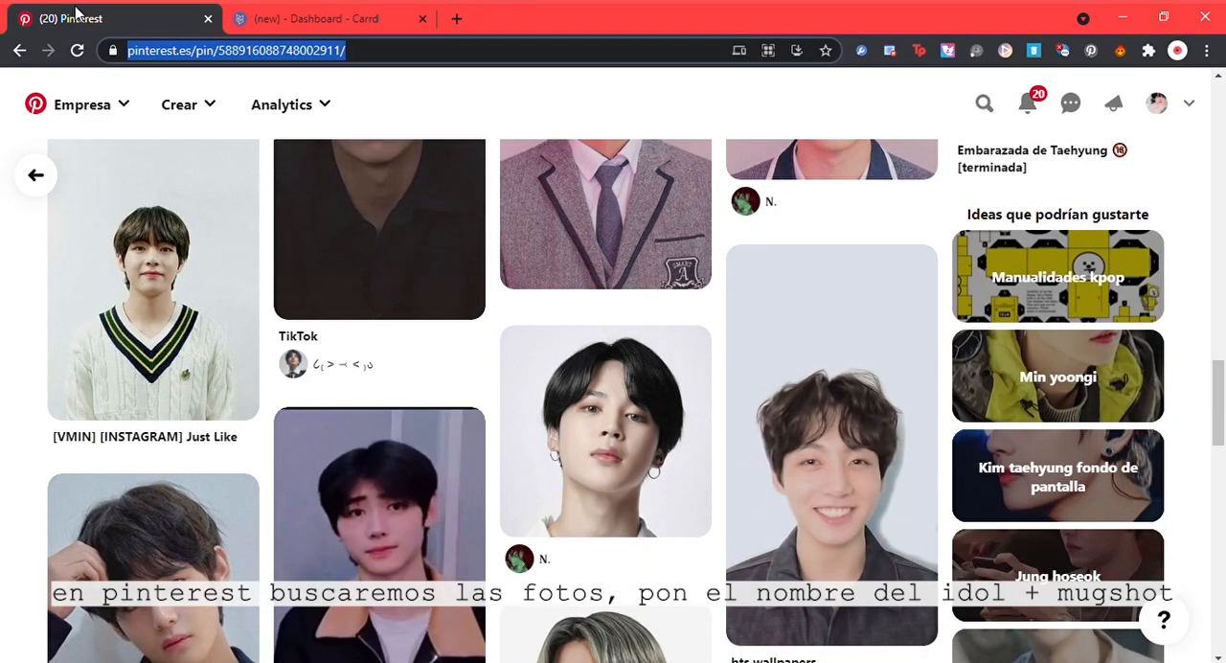
scroll(1204, 324, "down", 3)
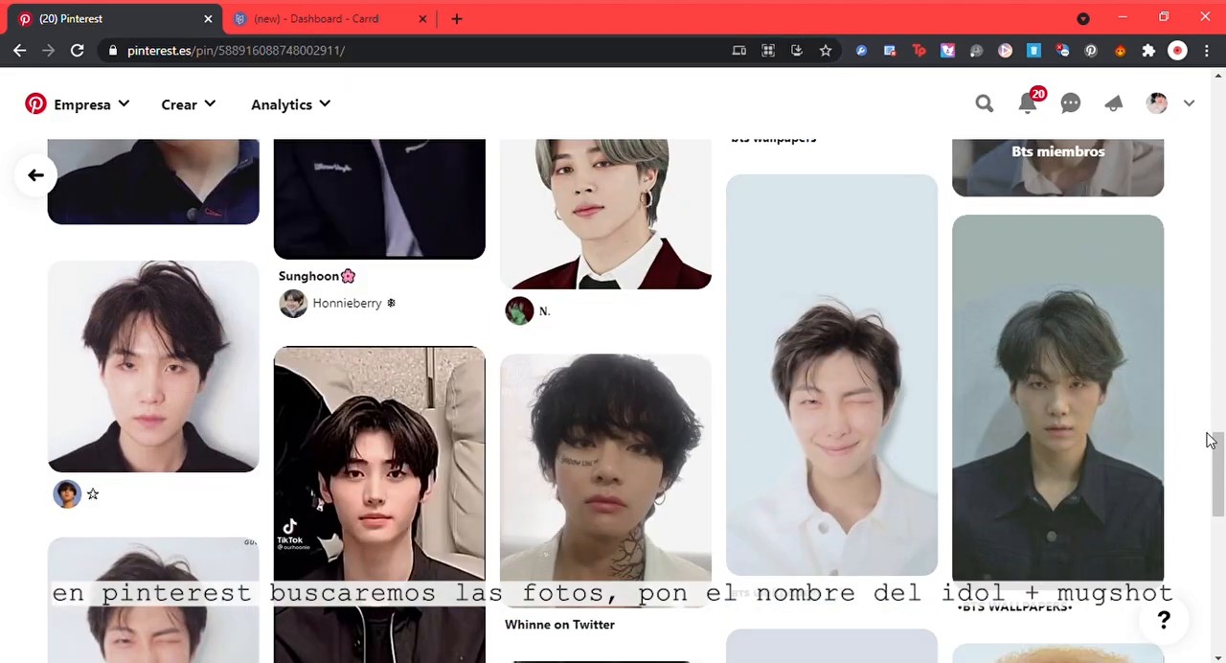
left_click_drag(1209, 439, 1222, 128)
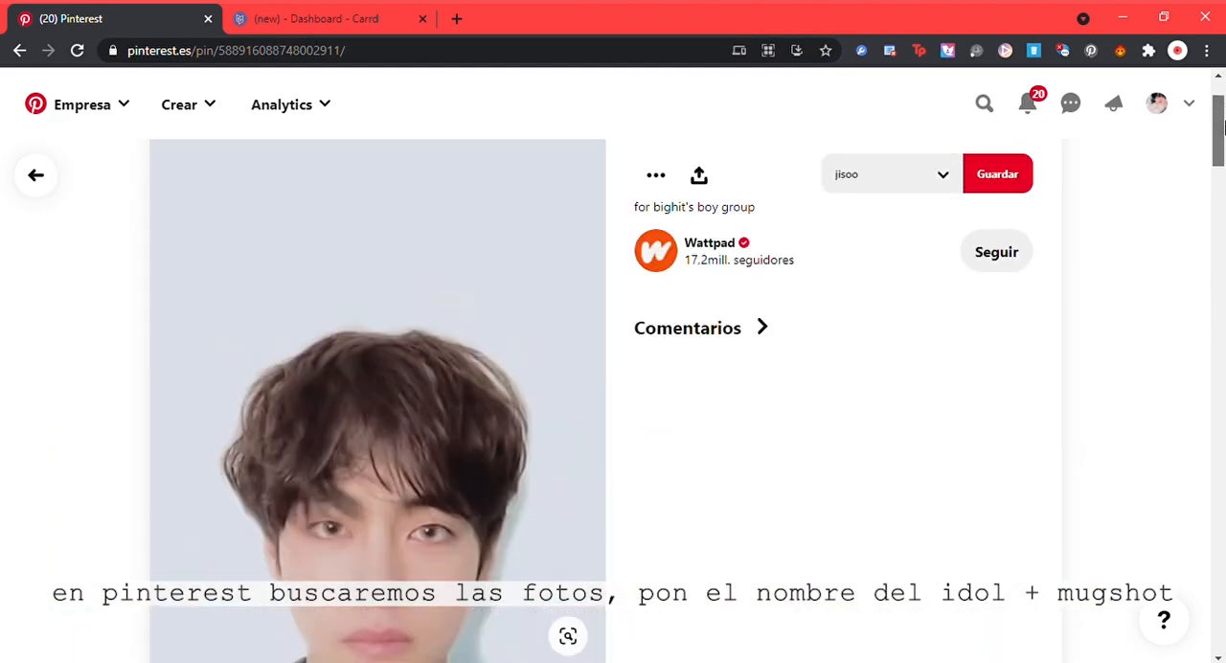
left_click(982, 105)
type("kpop")
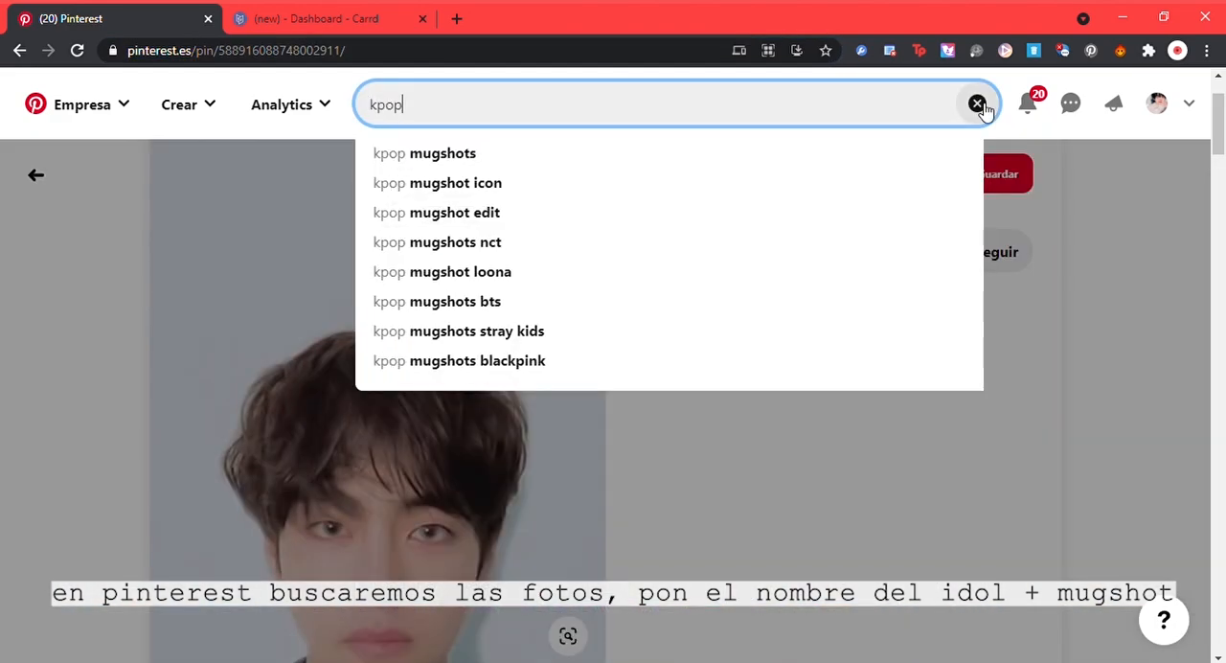
type(" meme face")
key("BackSpace")
key("BackSpace")
key("BackSpace")
key("BackSpace")
key("BackSpace")
key("BackSpace")
key("BackSpace")
key("BackSpace")
key("BackSpace")
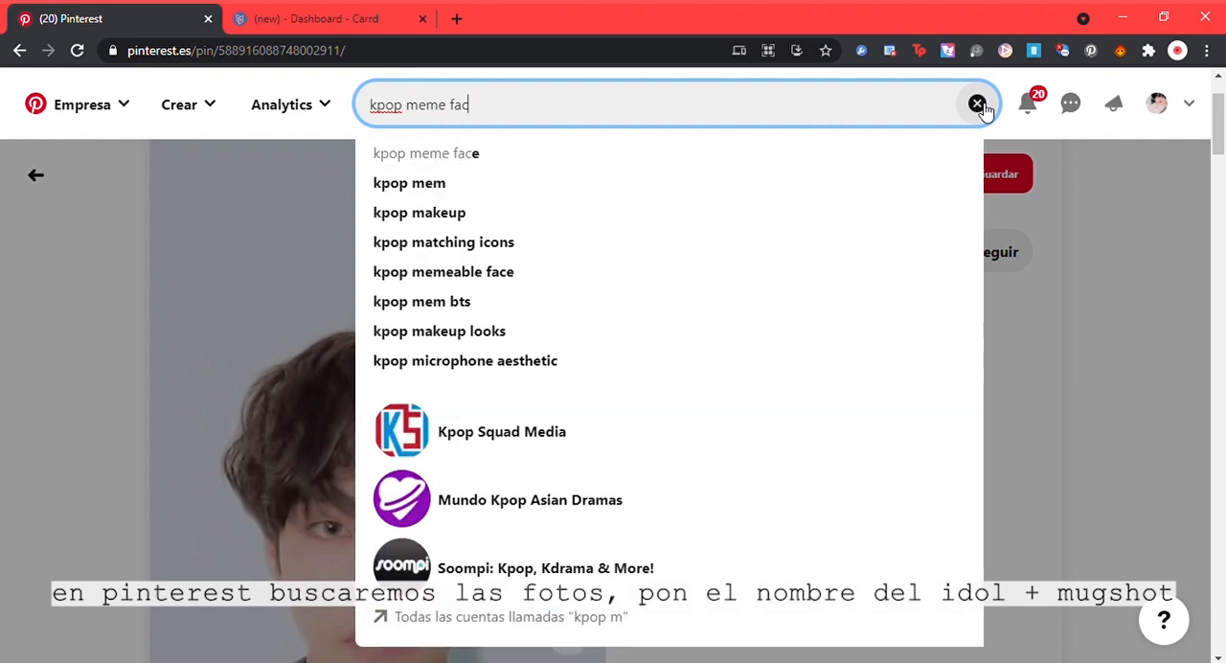
type("mugsh")
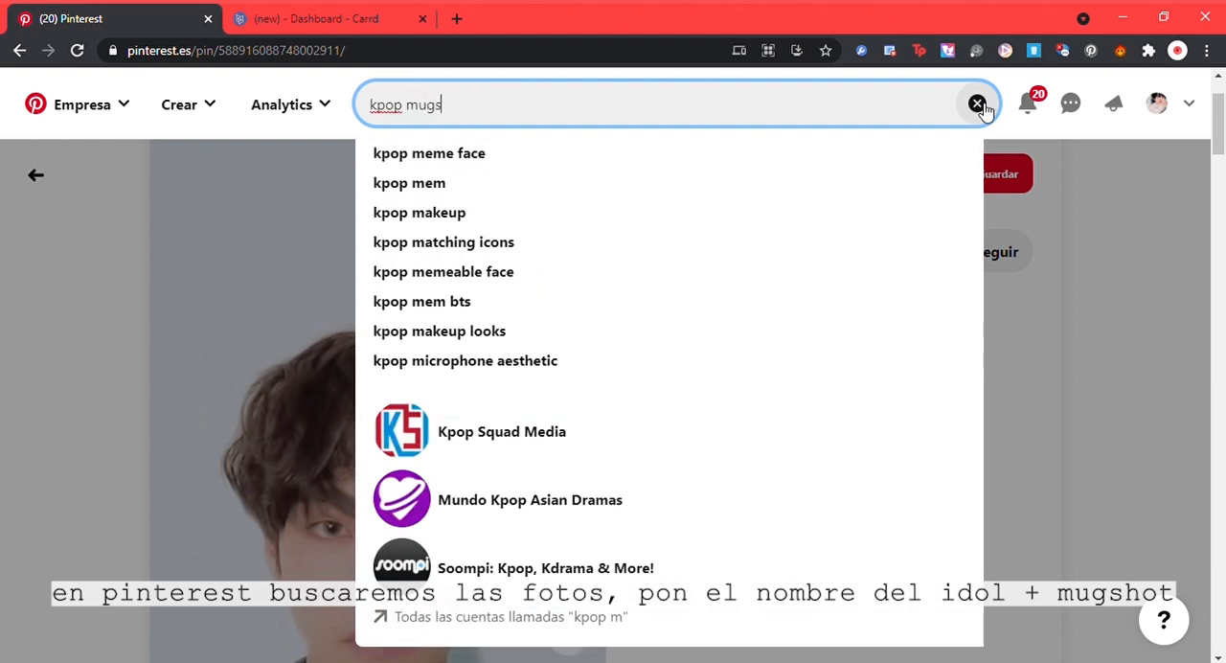
type("ots")
key("Return")
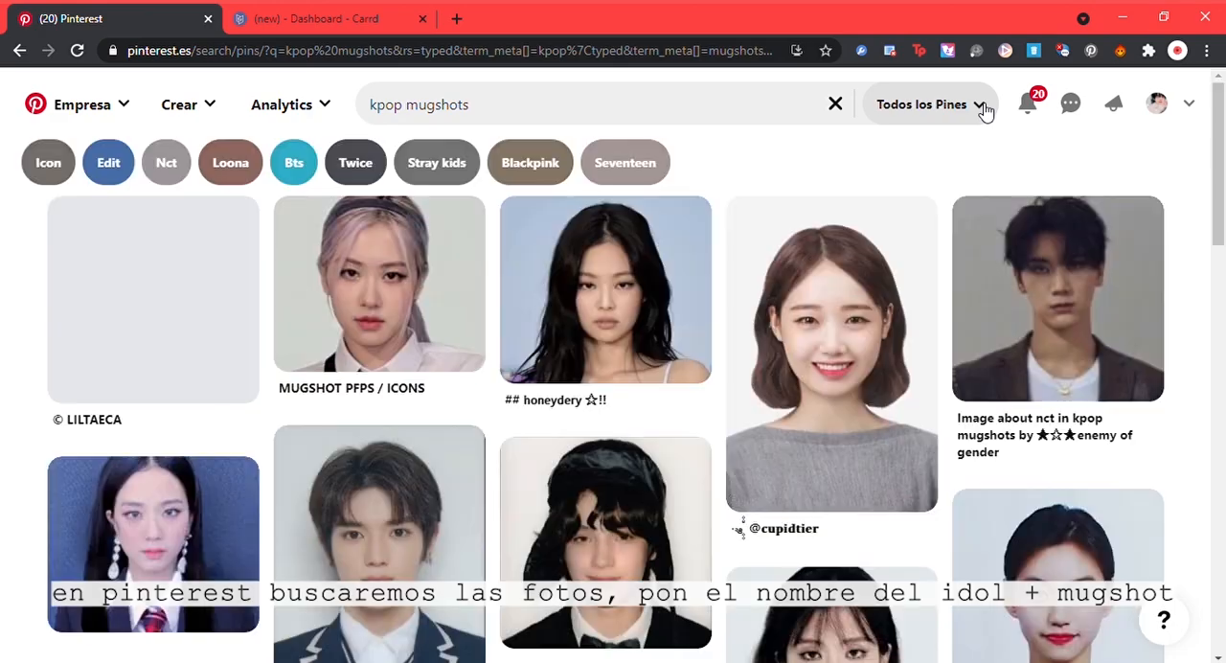
Step: Browse the mugshot results and refine the search to "kpop mugshots black and white"
scroll(1223, 194, "down", 3)
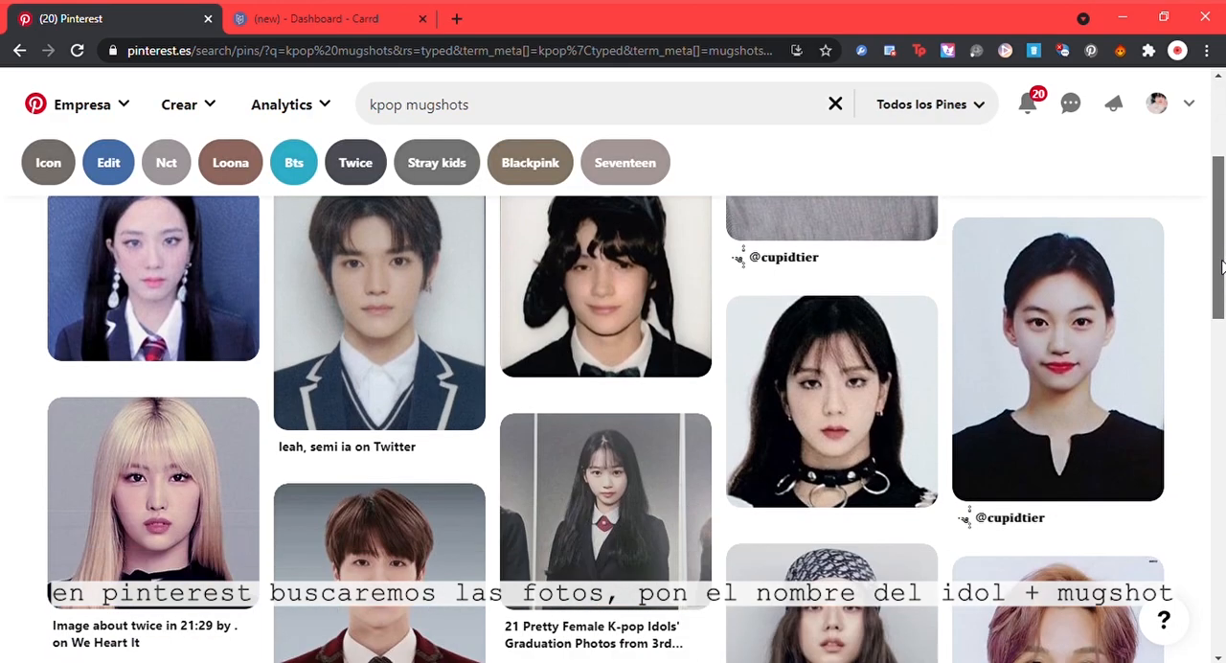
scroll(1218, 341, "down", 5)
scroll(1216, 345, "down", 3)
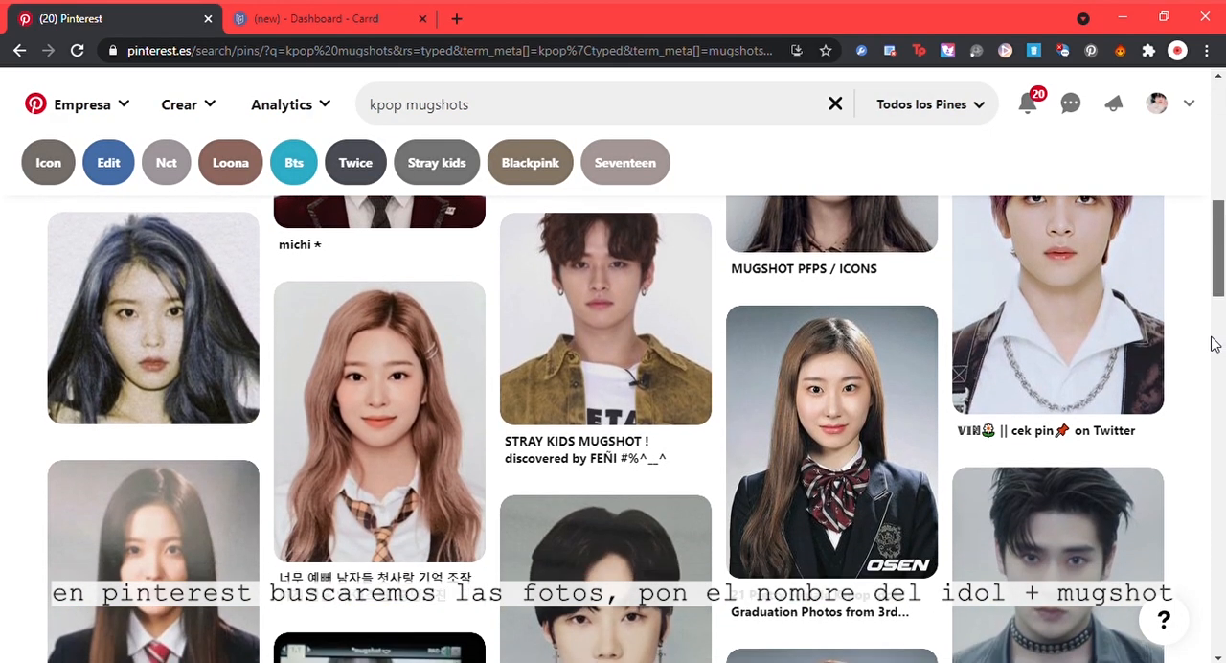
scroll(1182, 431, "down", 9)
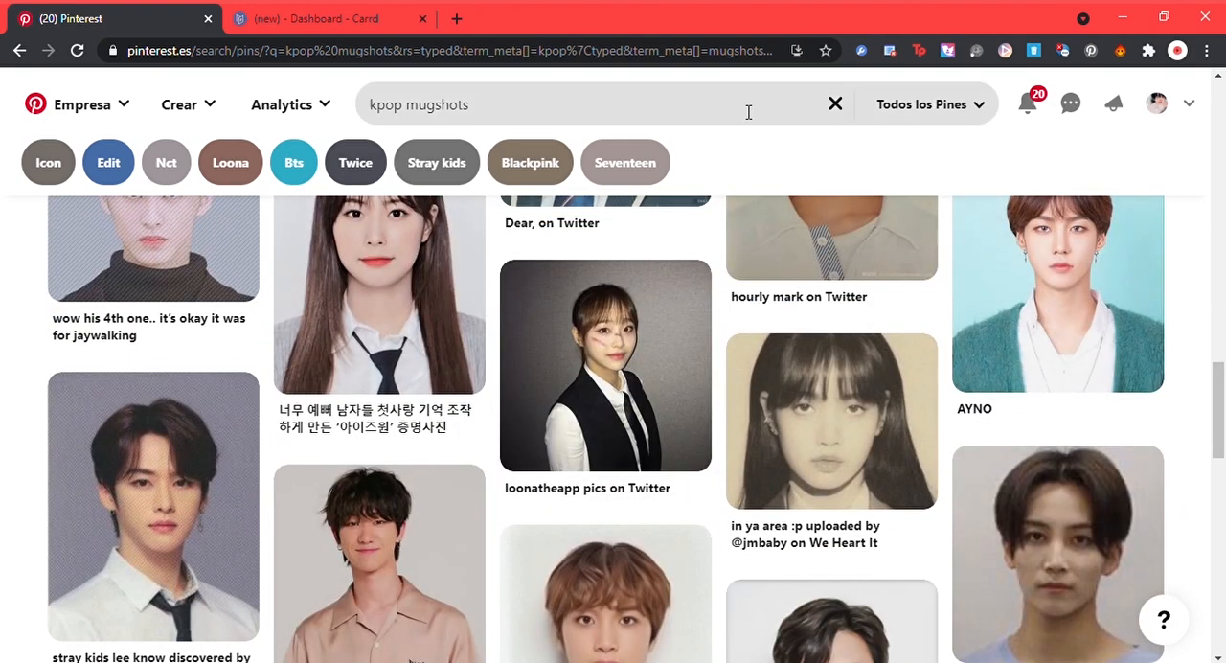
left_click(748, 112)
type("black a")
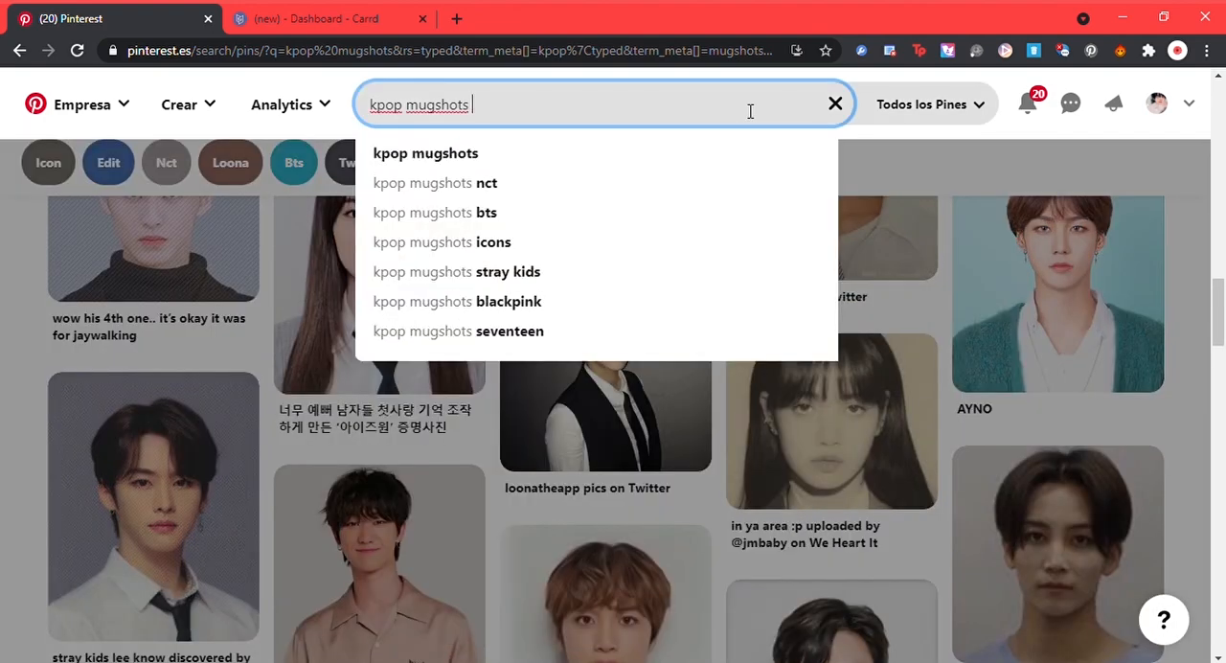
type("nd wh")
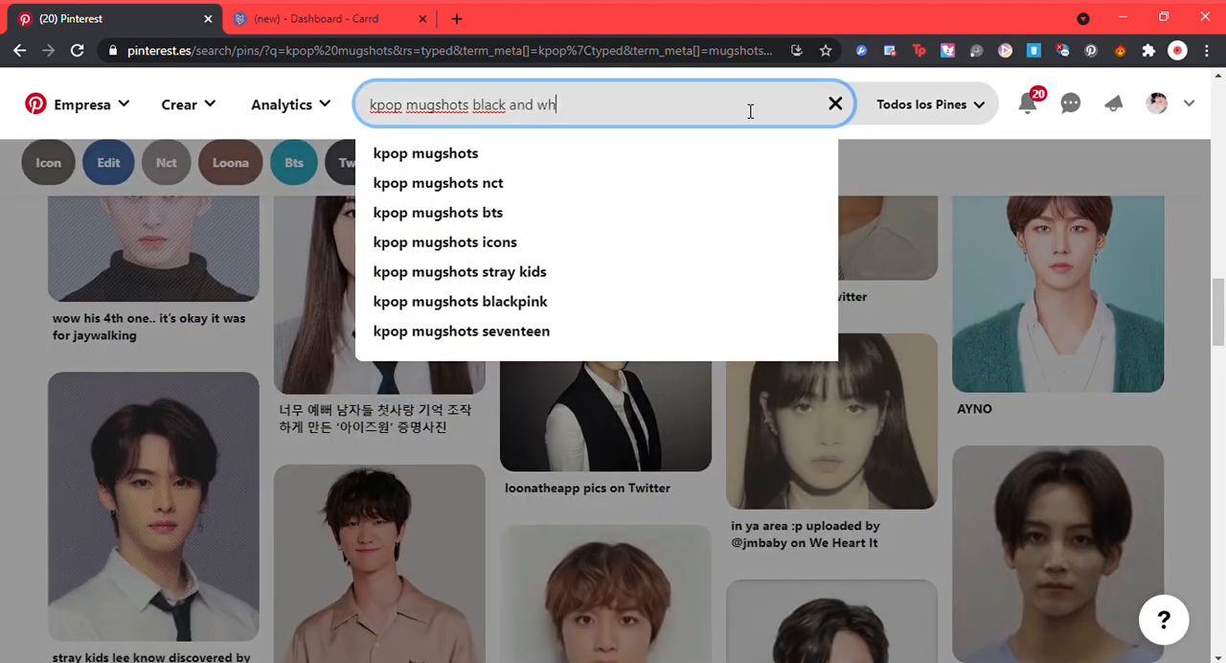
type("ite")
key("Return")
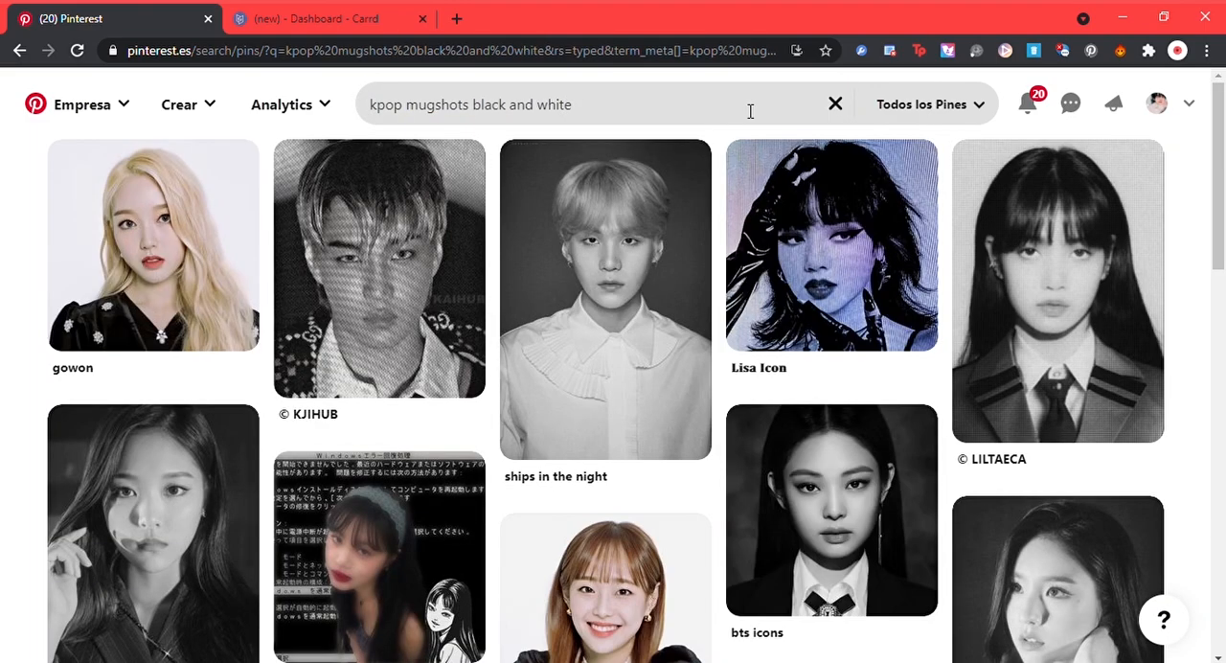
Step: Look through the black-and-white results and search for "taehyung mugshot black and white" instead
left_click_drag(1220, 109, 1223, 158)
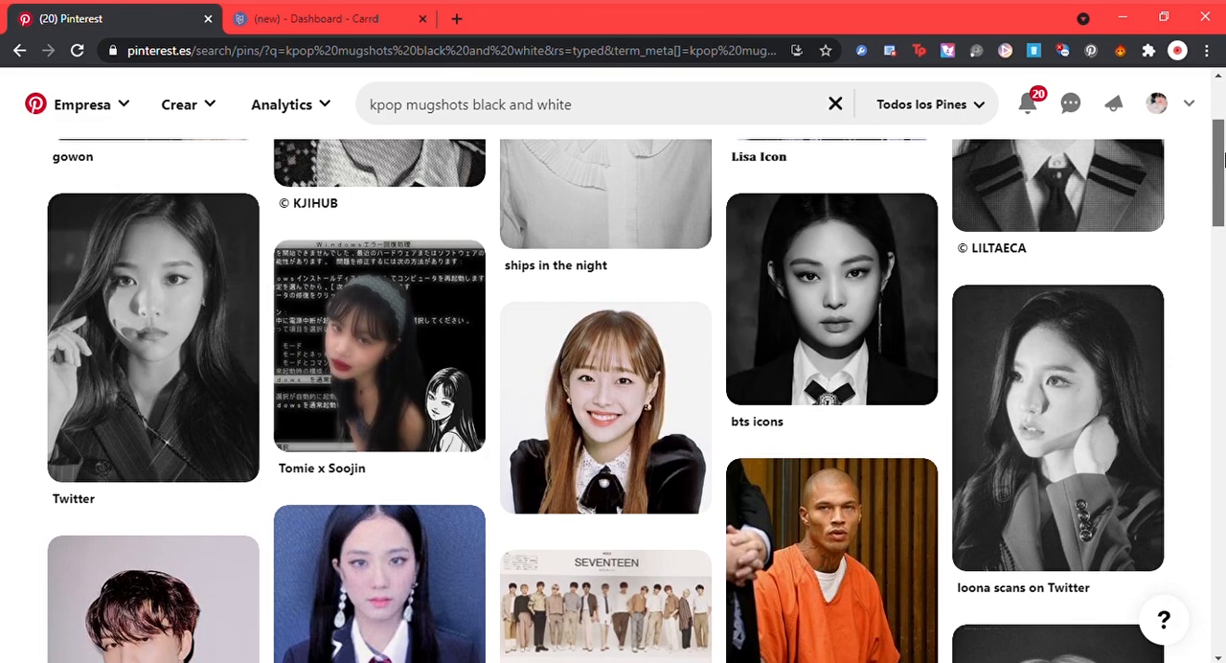
left_click_drag(1222, 158, 1214, 346)
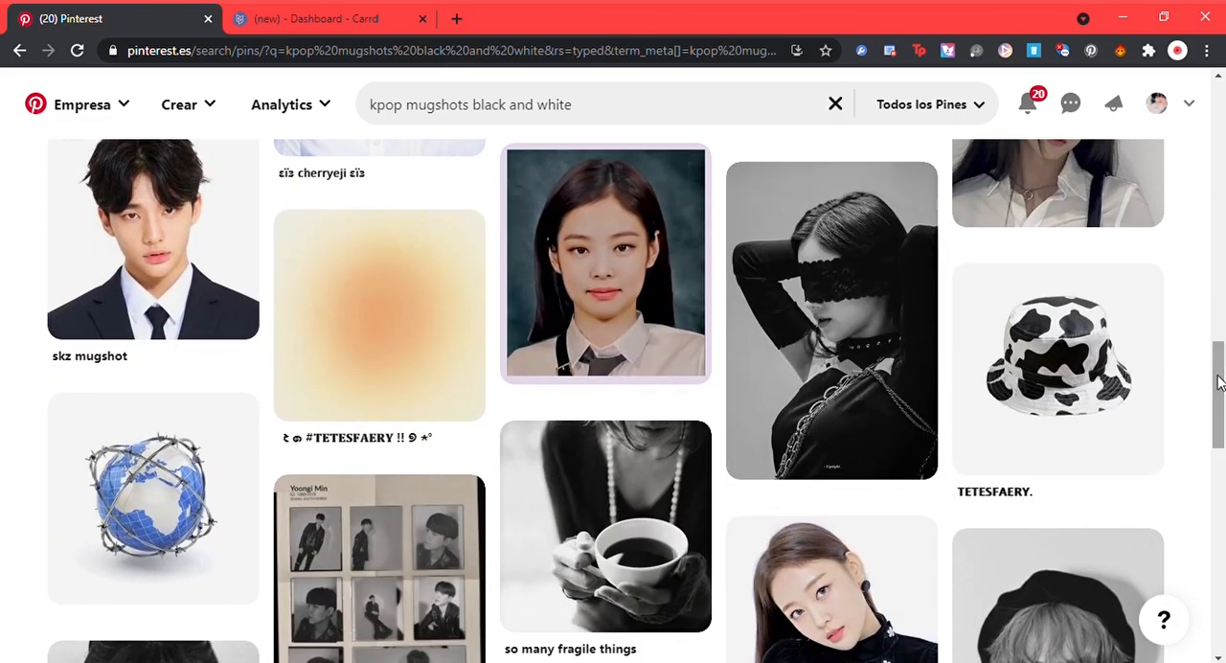
triple_click(417, 111)
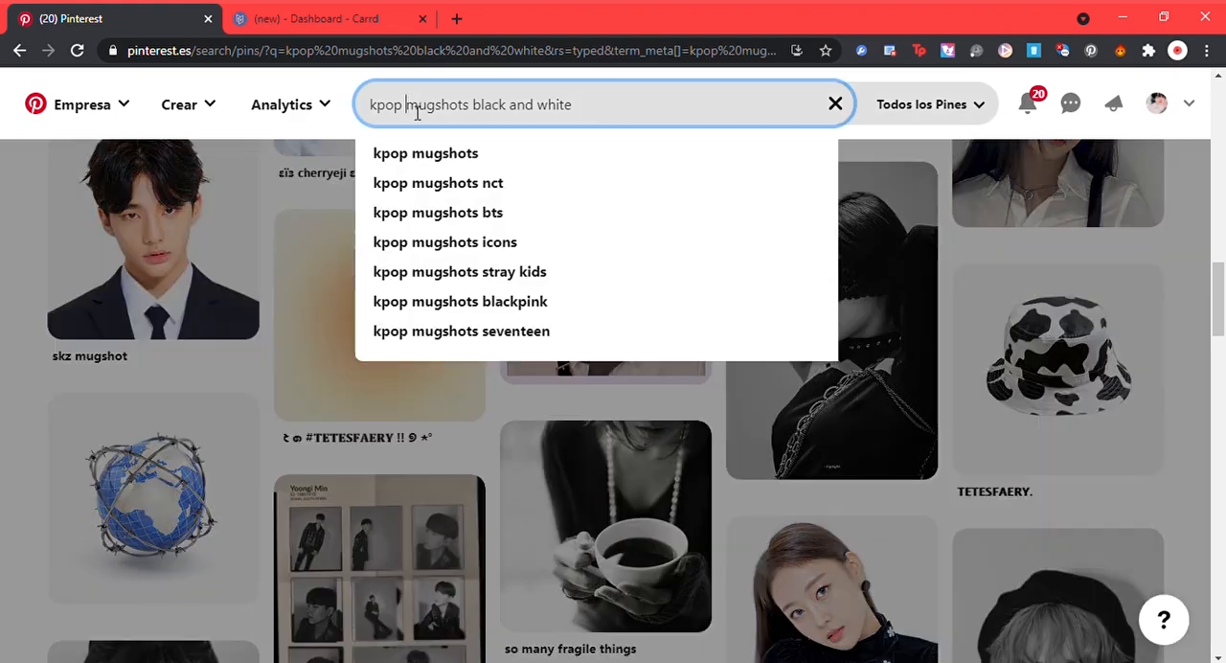
type("taehyu")
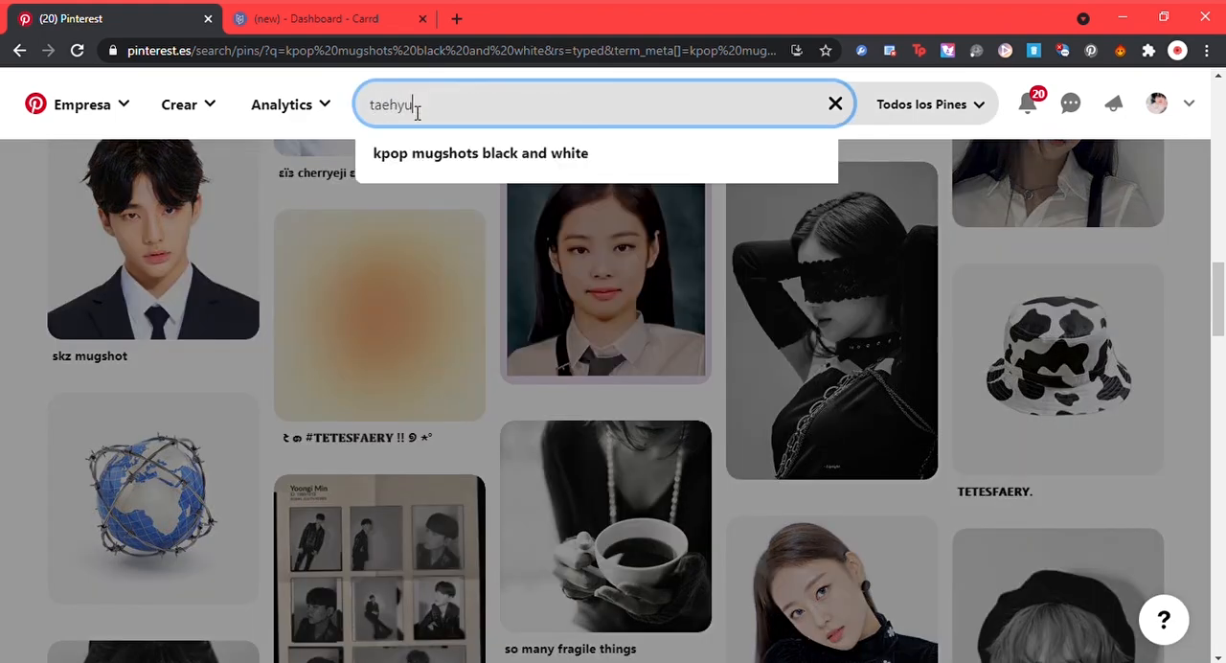
type("ng mugshot bl")
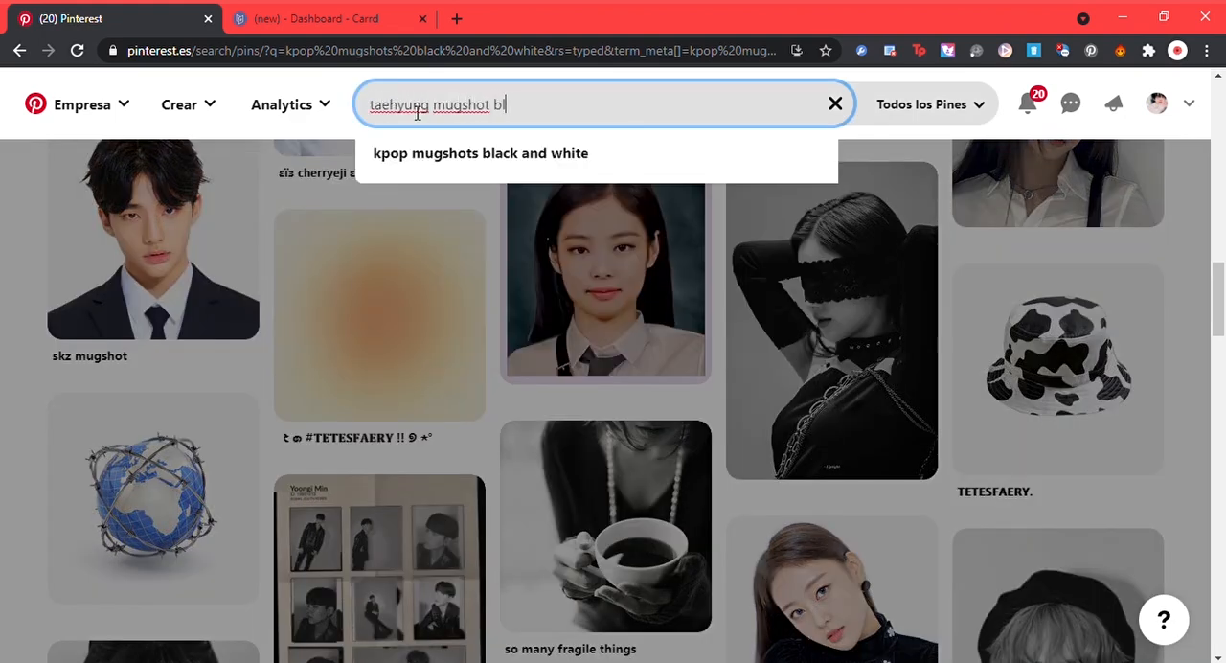
type("ack and white")
key("Return")
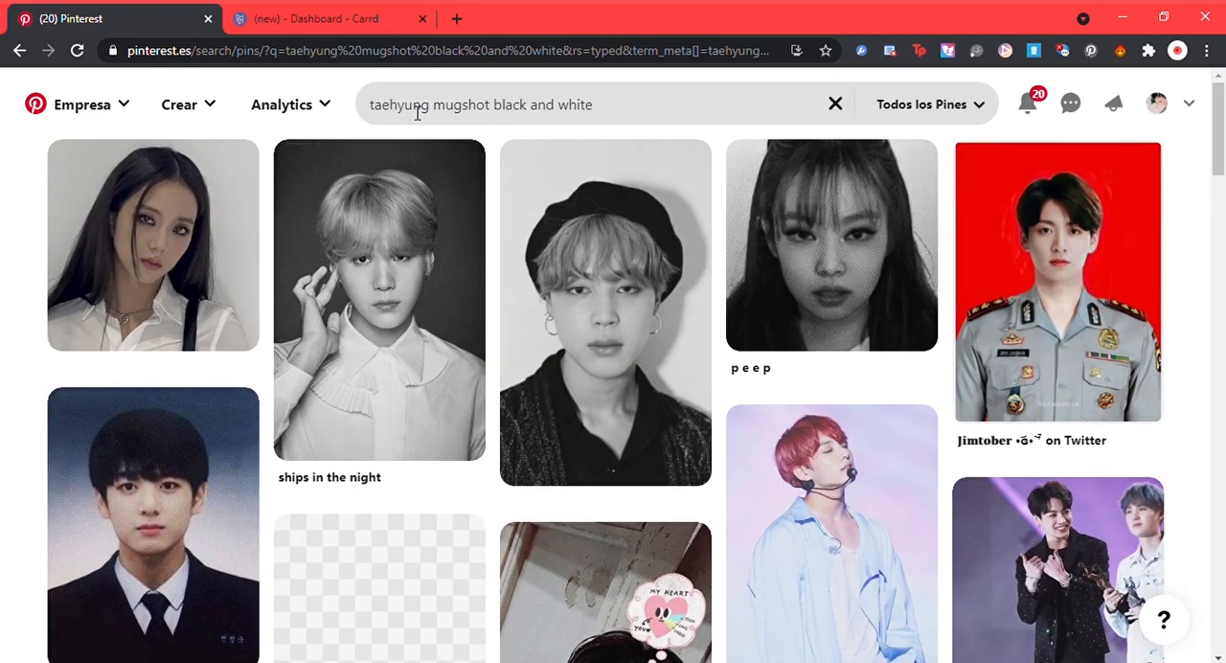
Step: Shorten the search to "taehyung mugshot" and open the portrait pin with the dark suit and white shirt
left_click(499, 113)
left_click_drag(499, 113, 796, 92)
key("BackSpace")
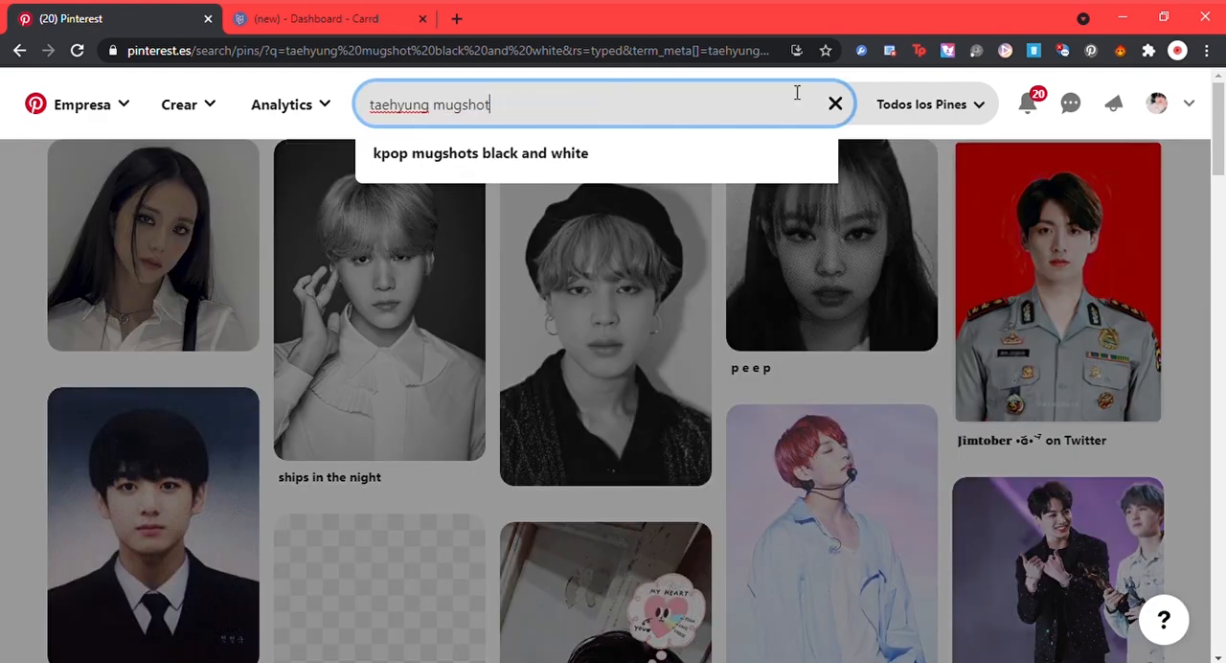
key("Return")
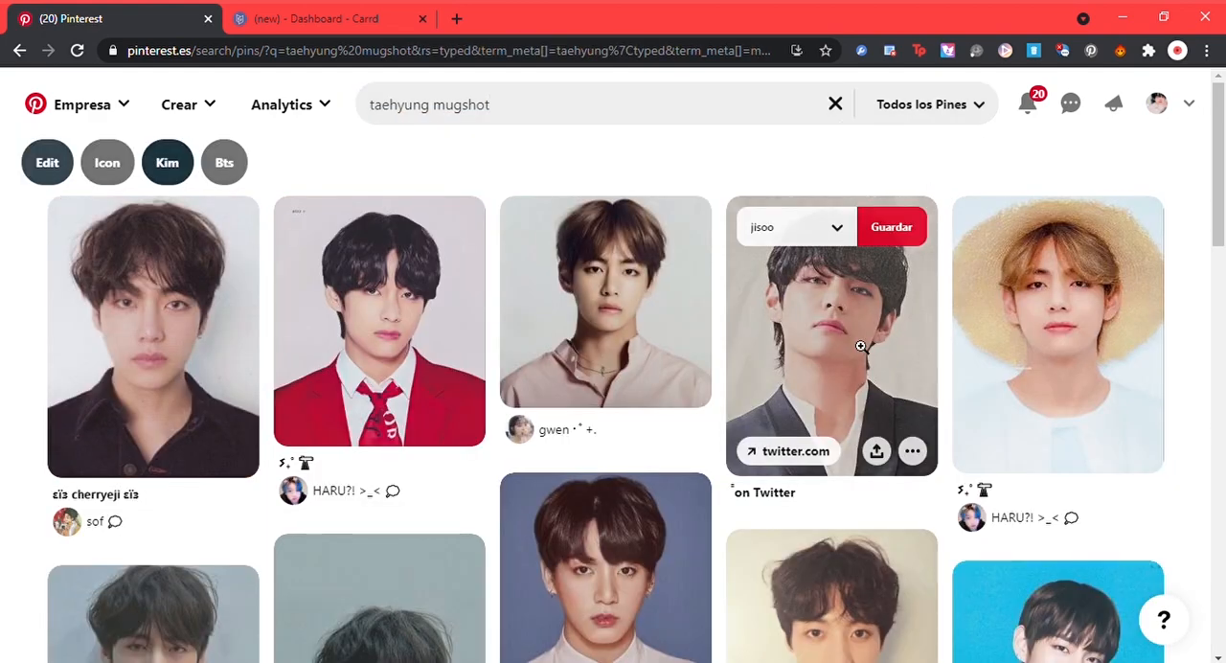
left_click(923, 353)
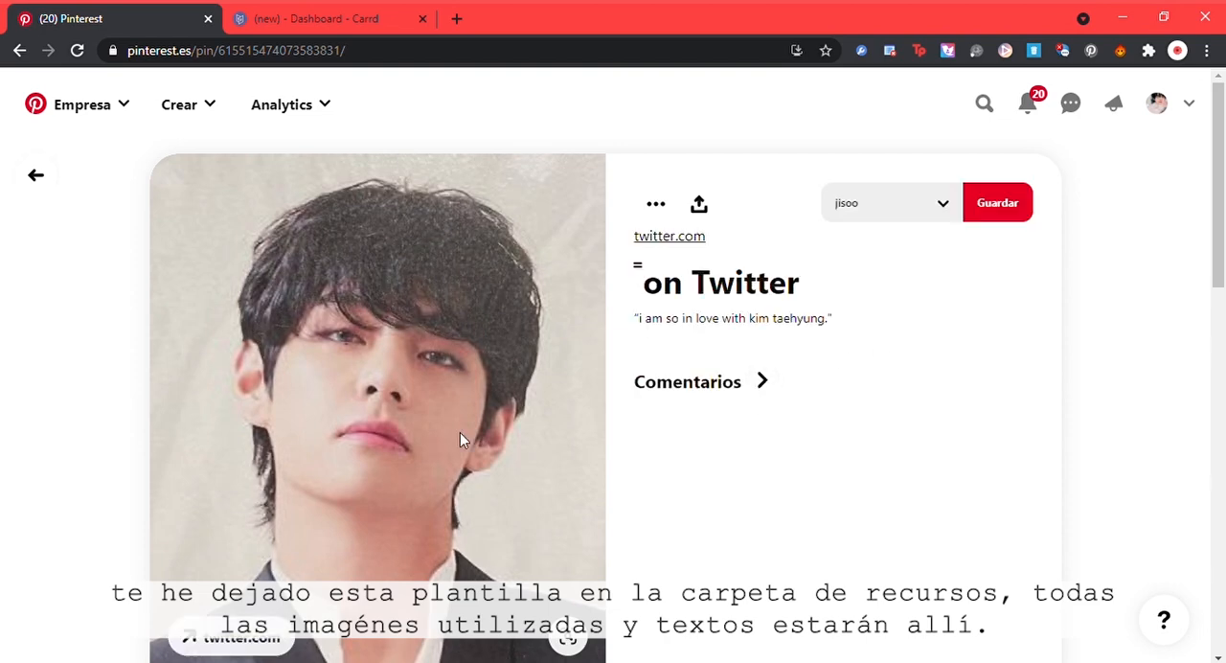
Step: Switch to Photoshop, paste the portrait into the WANTED poster template, and move it beneath the poster layer
left_click(1122, 17)
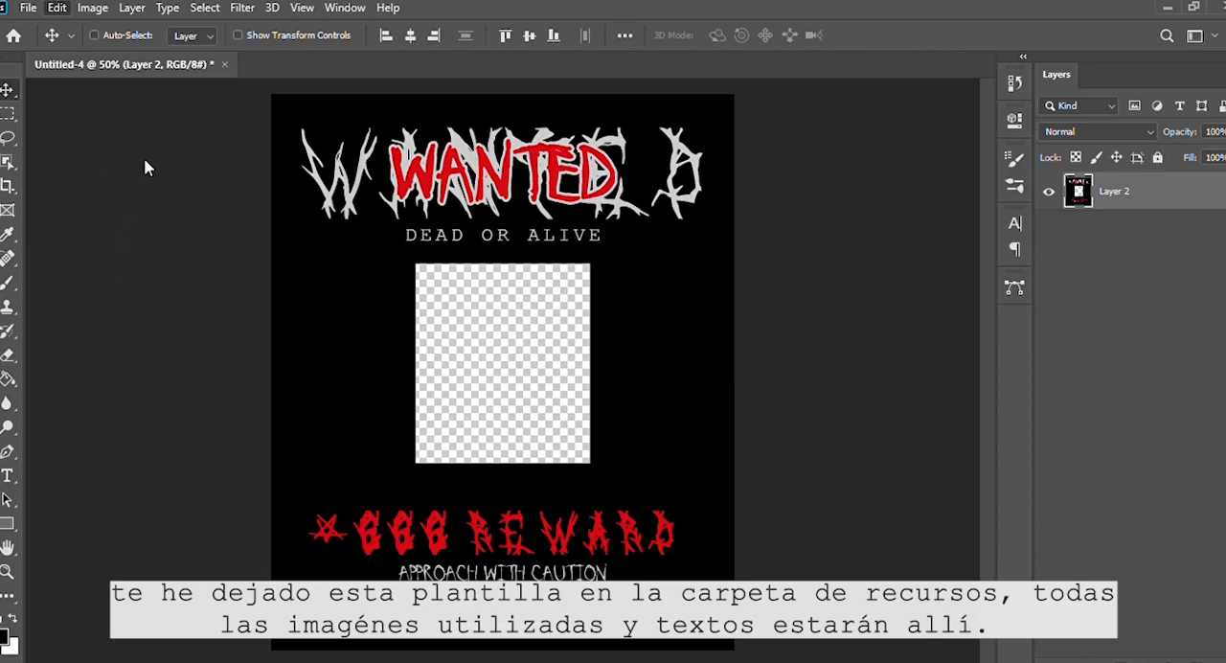
key("ctrl+v")
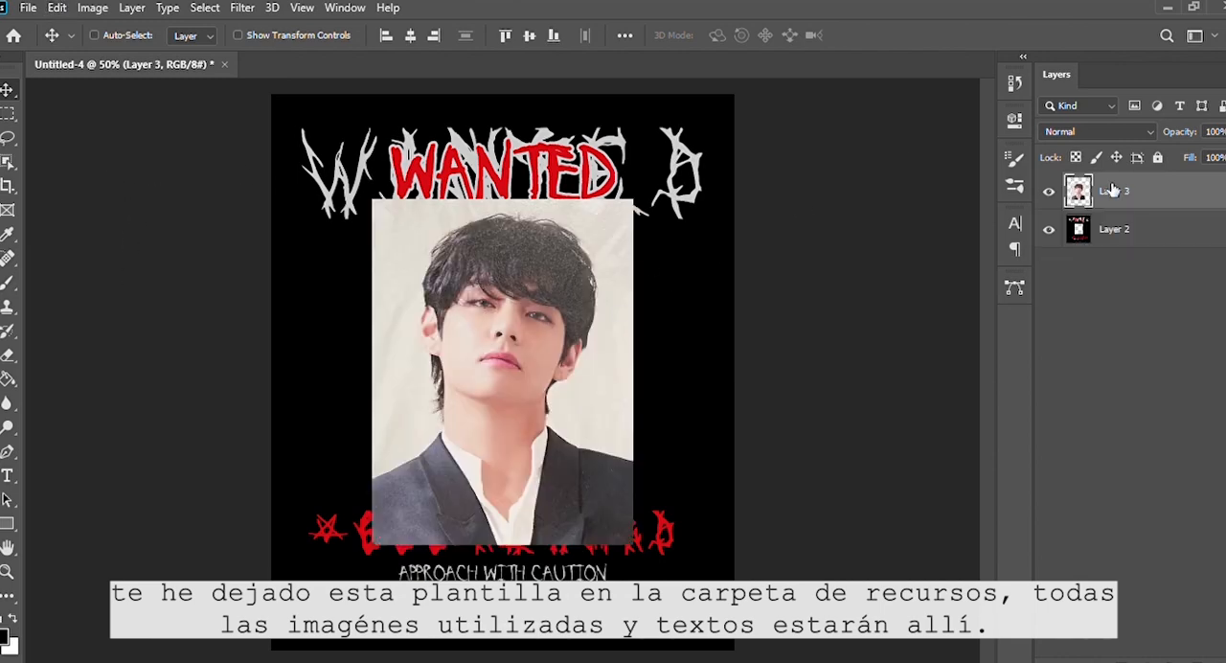
left_click_drag(1111, 191, 1115, 250)
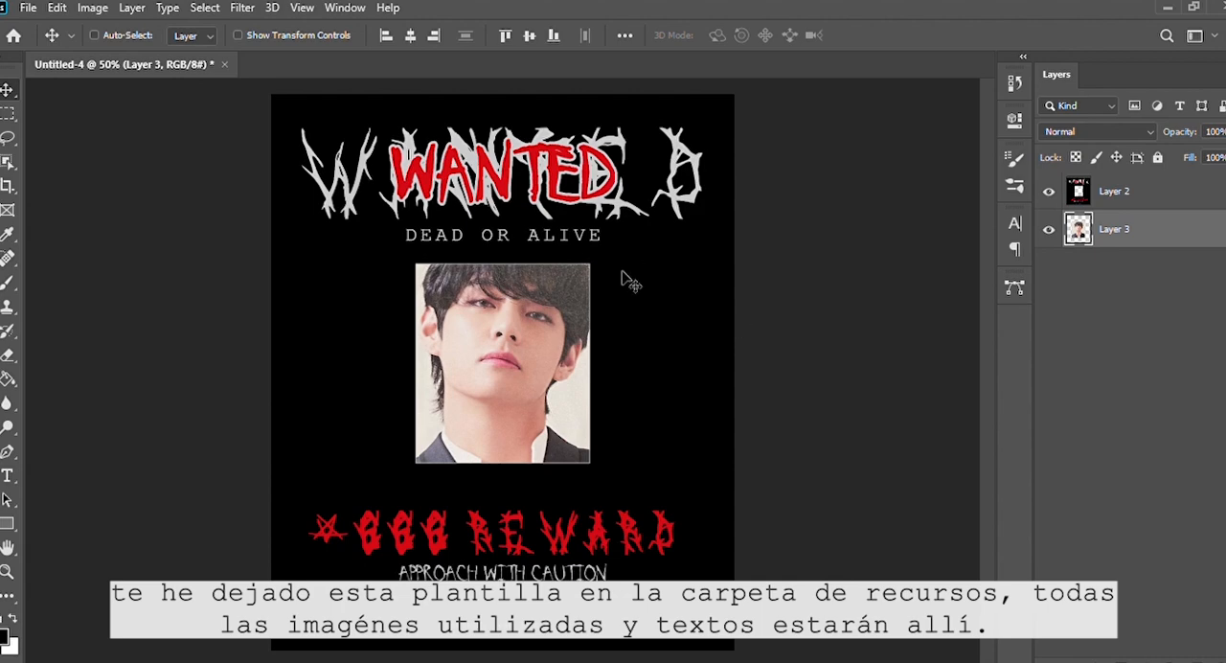
Step: Tilt and position the portrait inside the poster's photo opening and convert it to black and white
left_click_drag(625, 280, 625, 294)
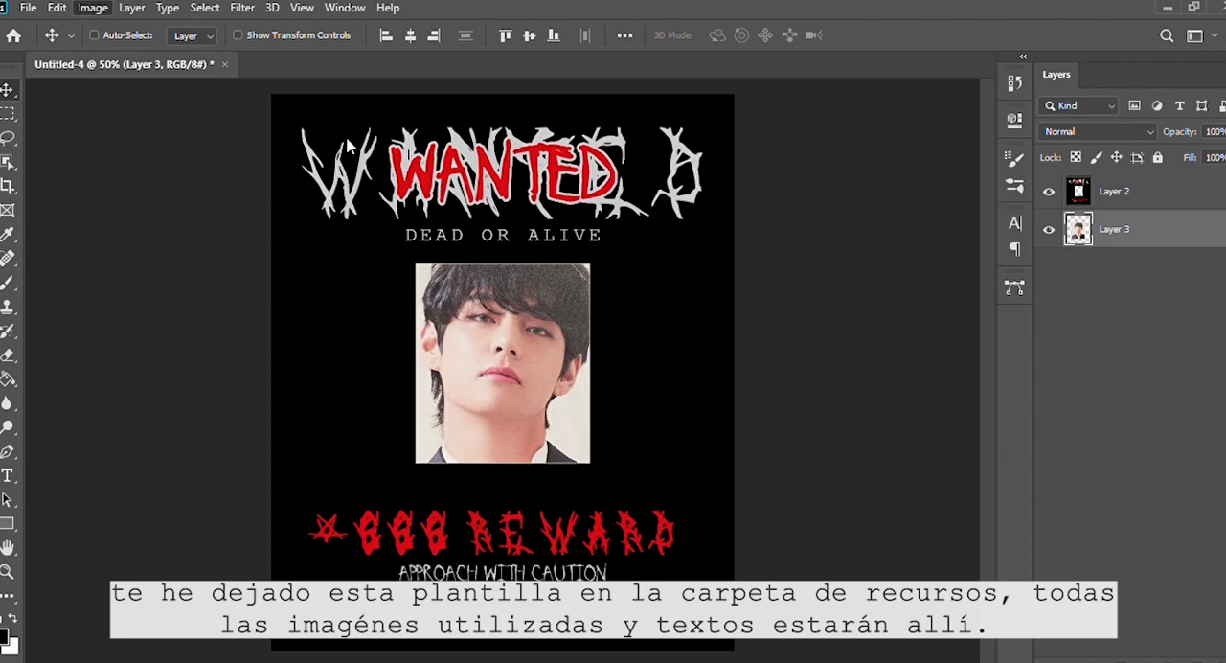
left_click(340, 184)
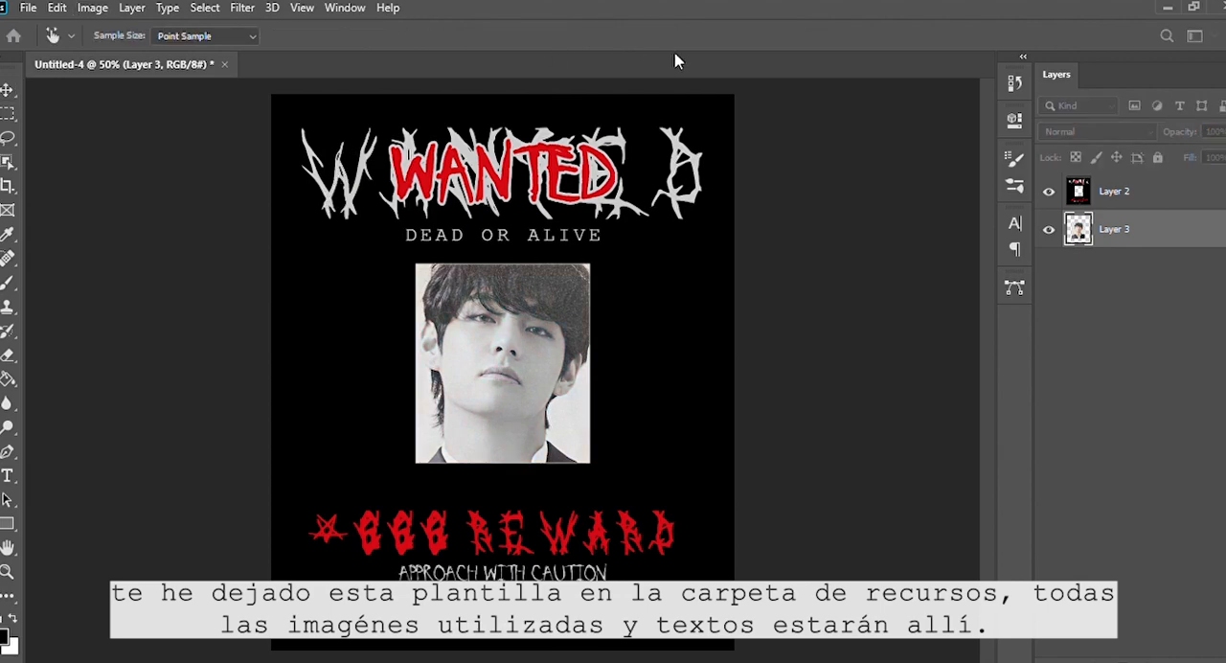
left_click(753, 77)
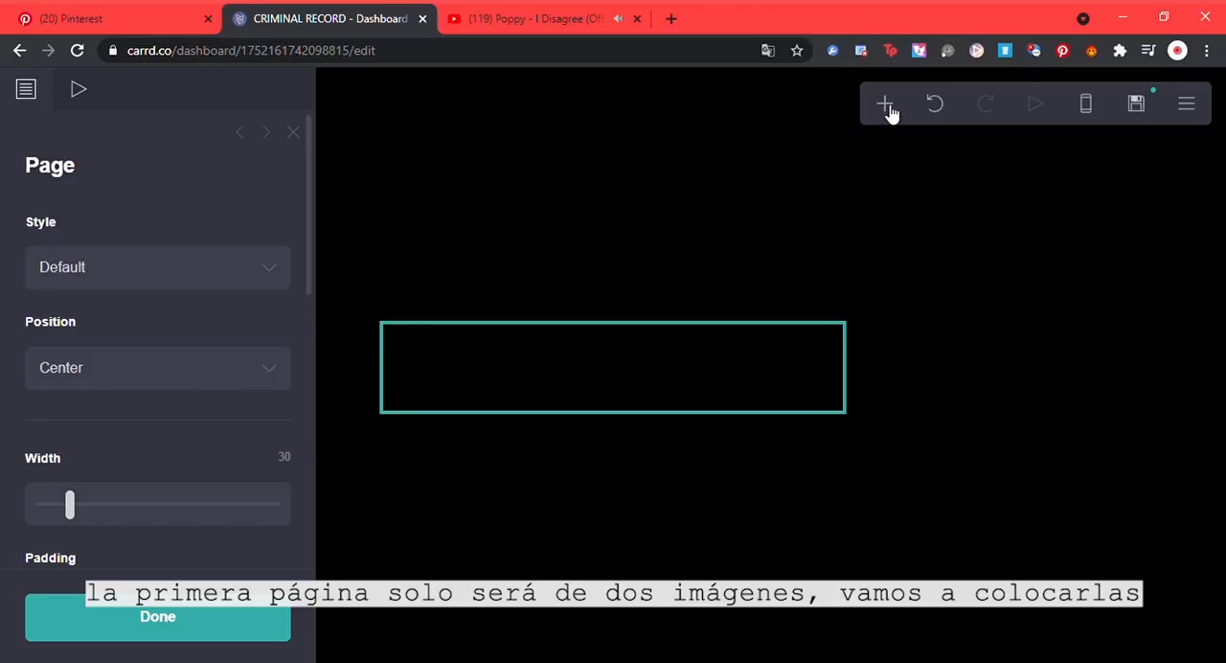
Step: In Carrd, add an image element and upload the finished WANTED poster into it without cropping
left_click(886, 107)
left_click(649, 222)
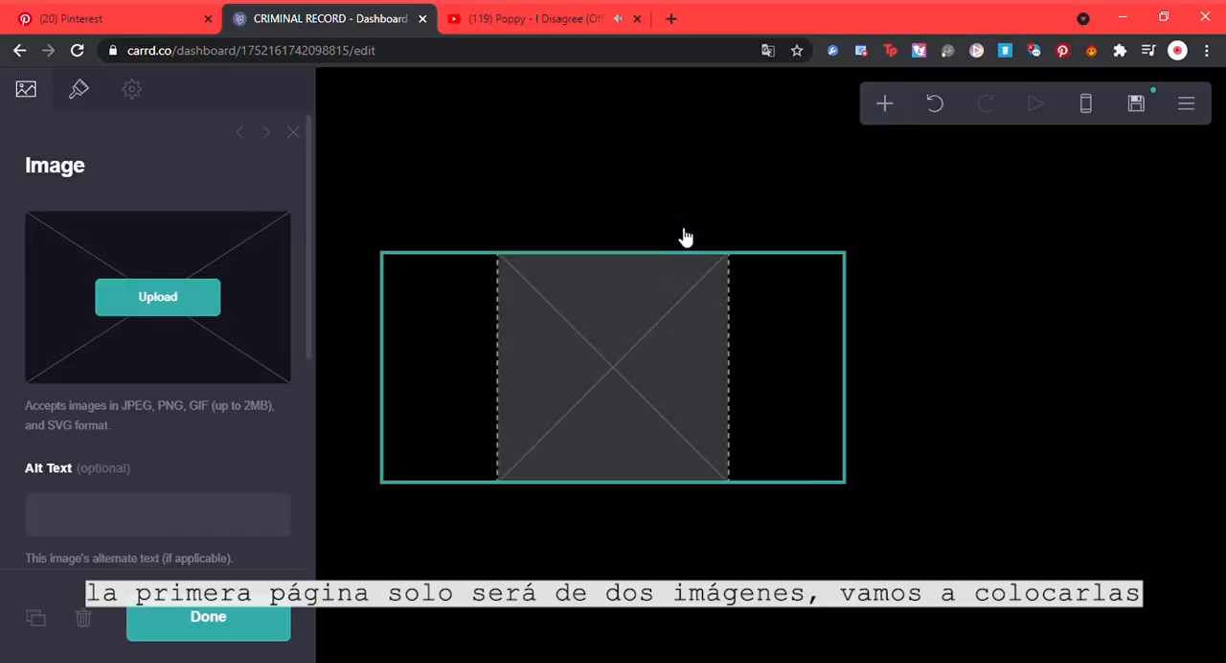
left_click(207, 304)
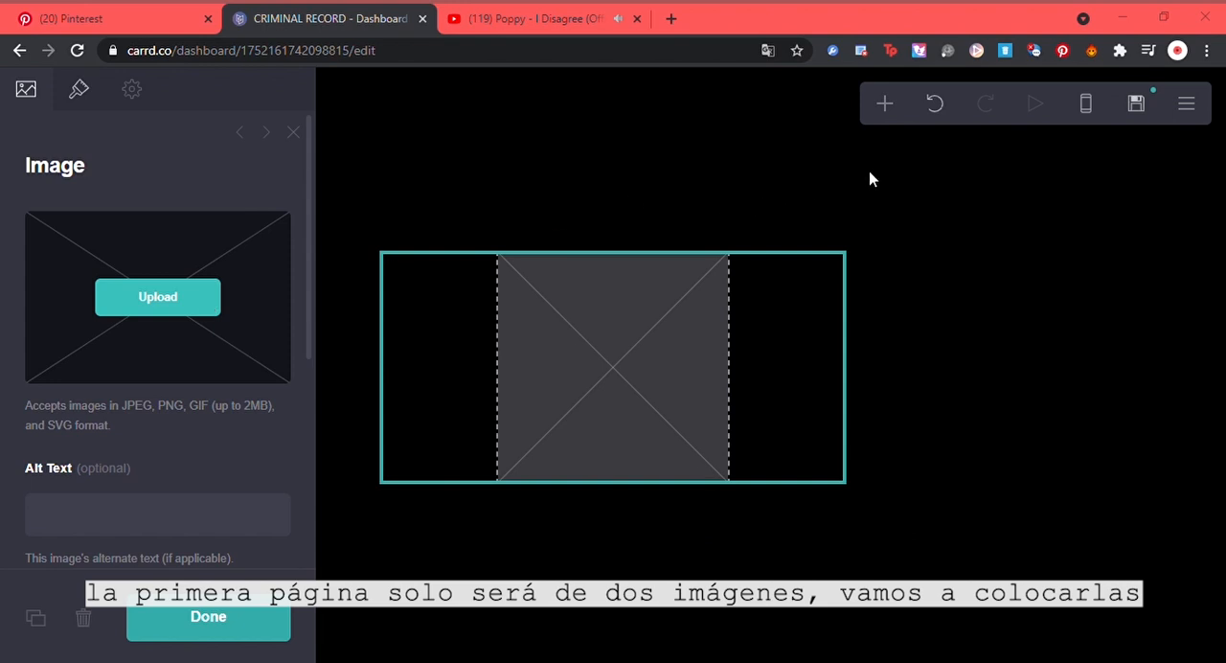
left_click(890, 642)
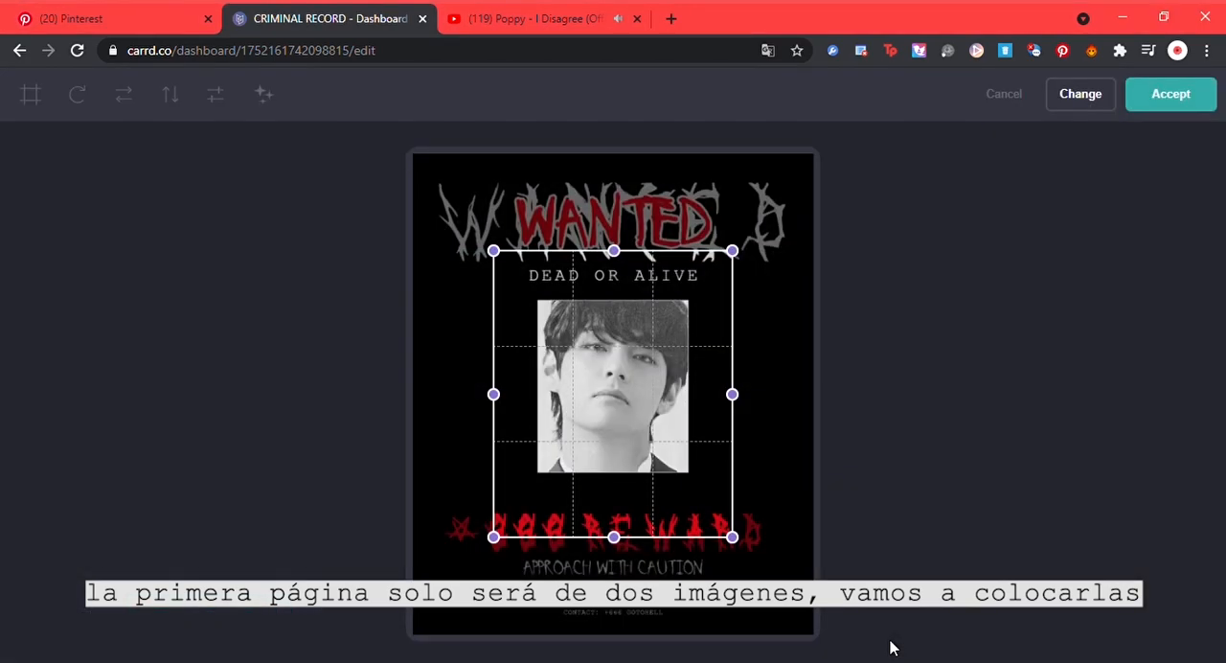
left_click(35, 117)
left_click(33, 119)
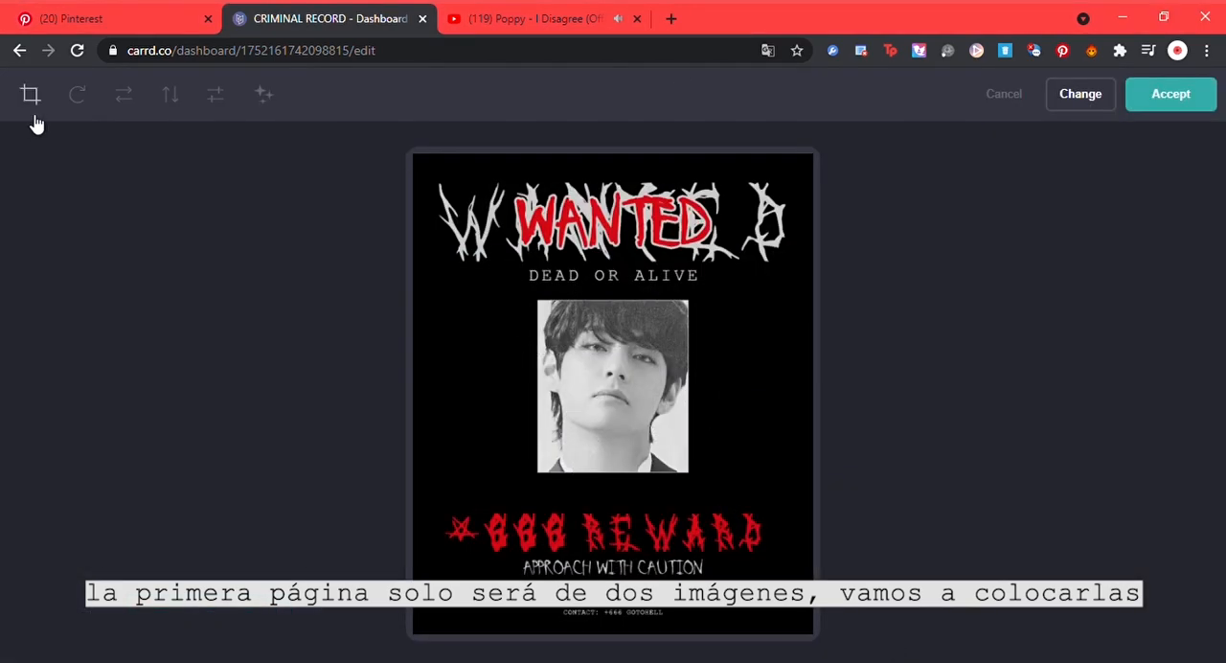
left_click(1170, 93)
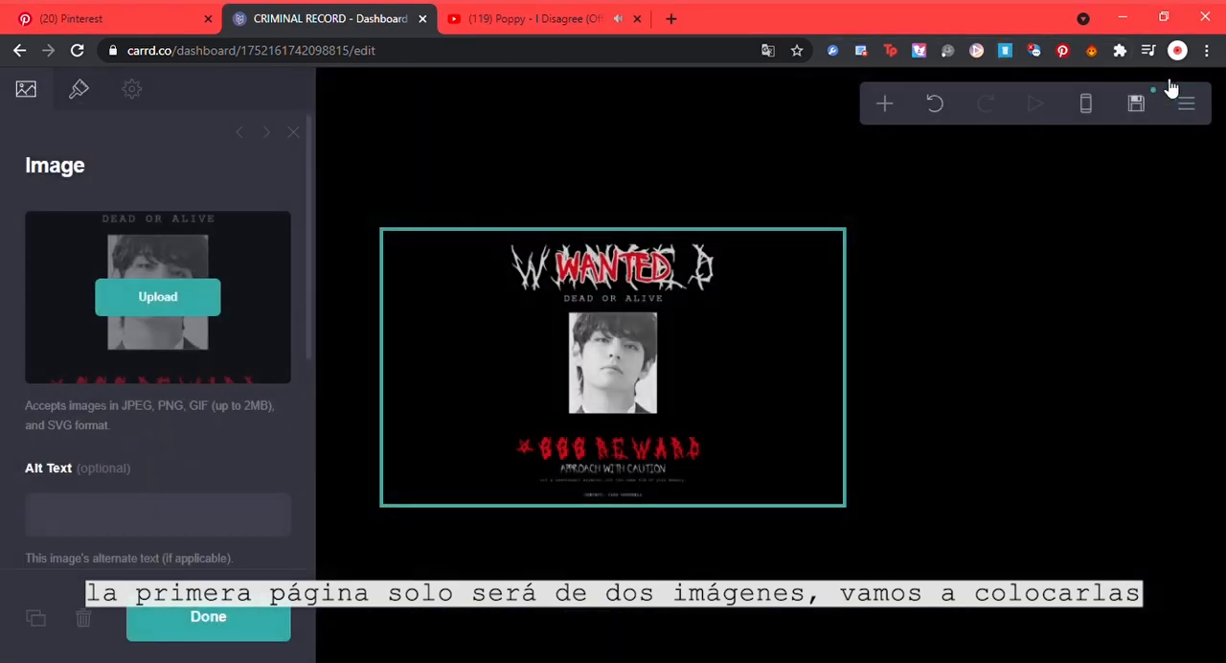
Step: Add a second image element below the poster and upload the CONFIDENTIAL FILES title image into it
left_click(886, 105)
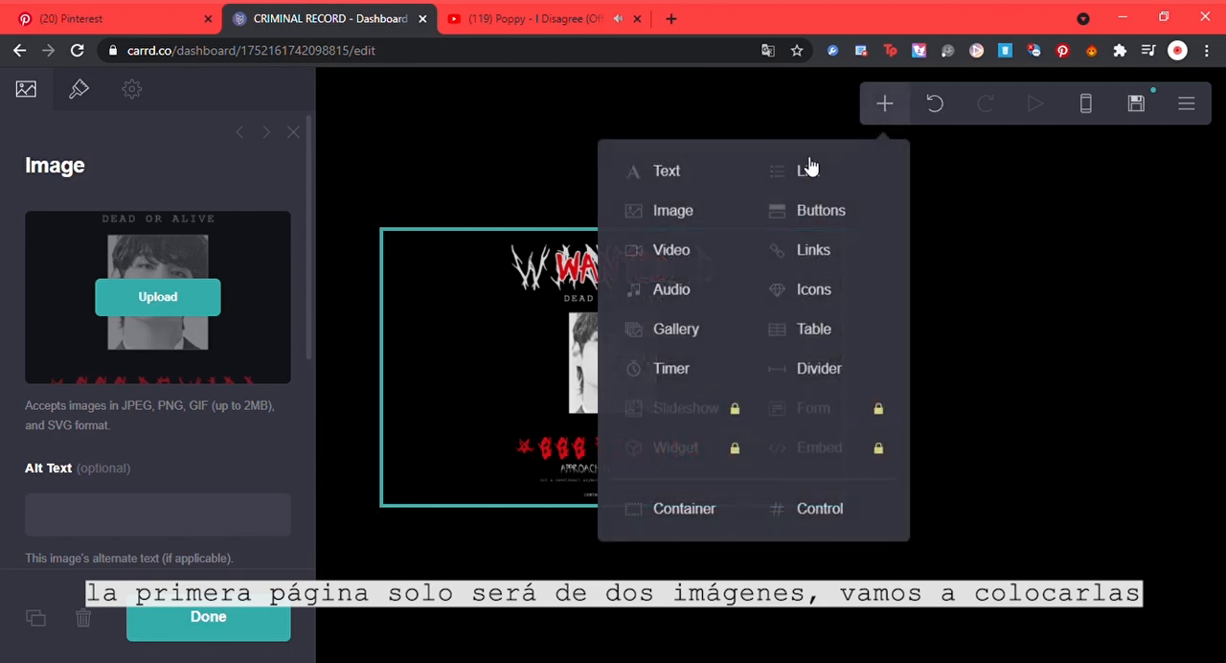
left_click(709, 214)
left_click(244, 279)
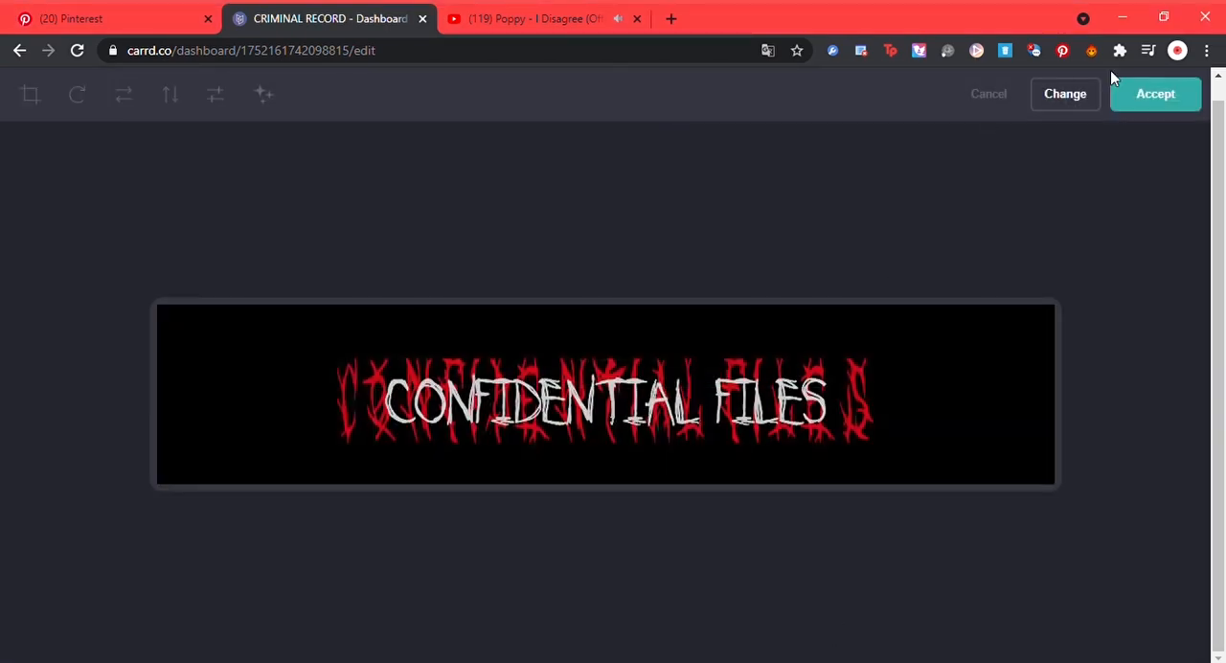
left_click(1152, 93)
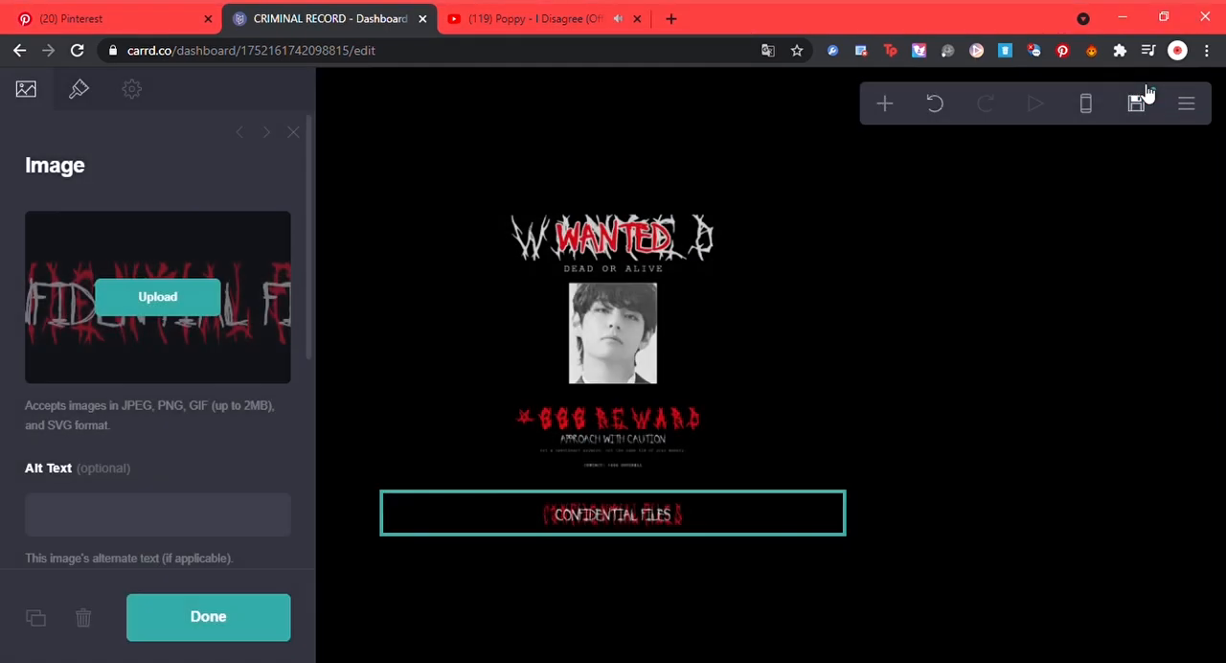
Step: Link the CONFIDENTIAL FILES image to #file
left_click(913, 360)
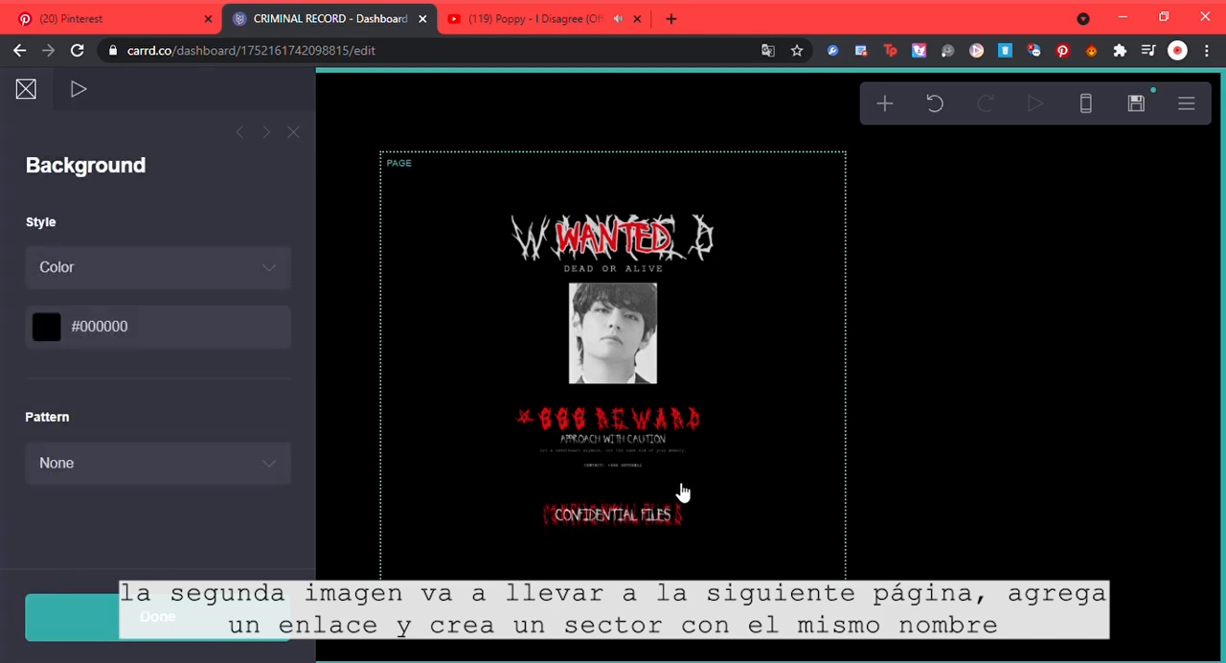
left_click(671, 517)
left_click_drag(312, 251, 299, 452)
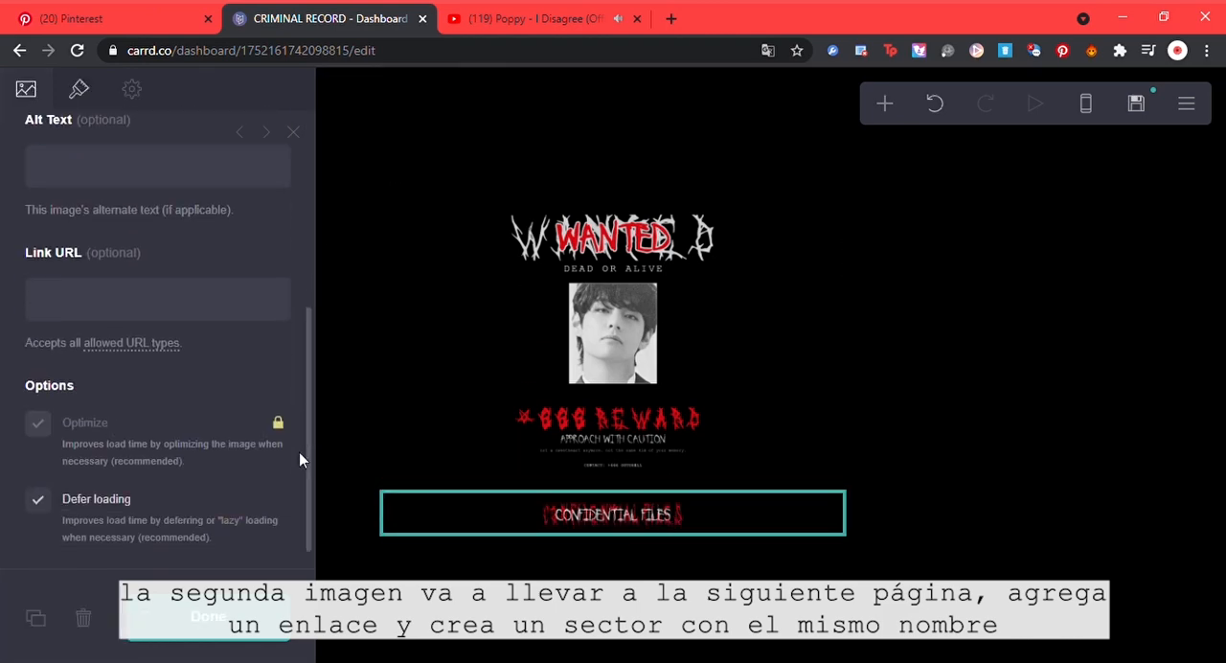
left_click(283, 314)
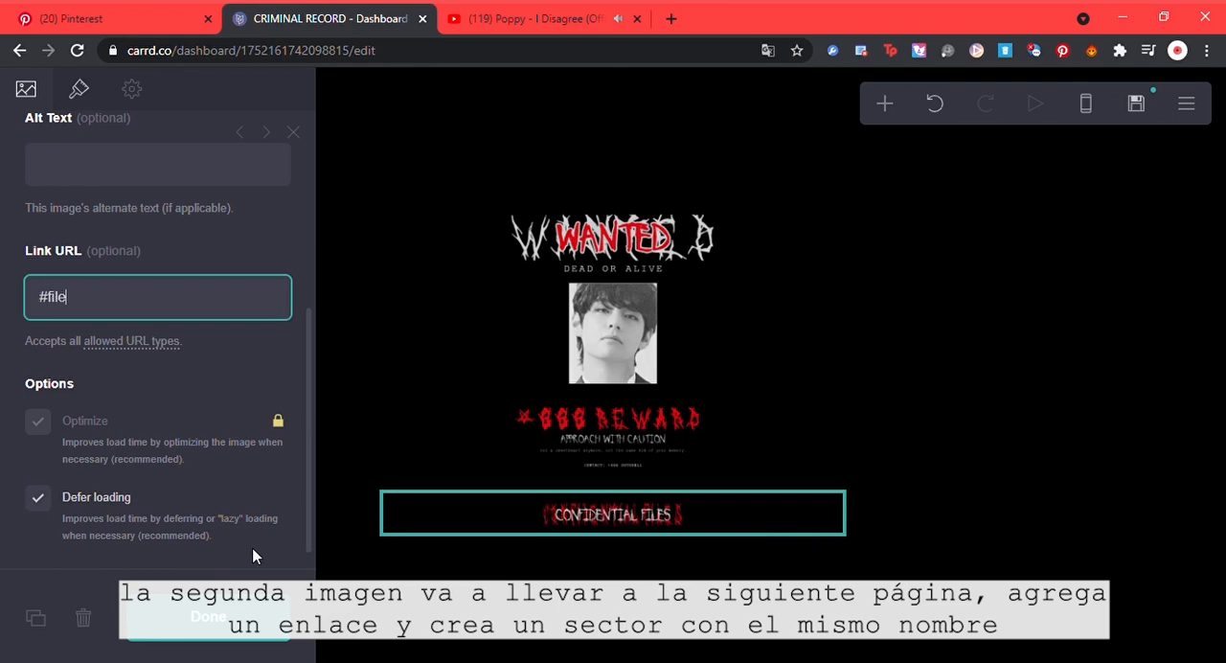
left_click(217, 613)
Step: Add a section break control after the CONFIDENTIAL FILES image and name the section "file"
left_click(601, 508)
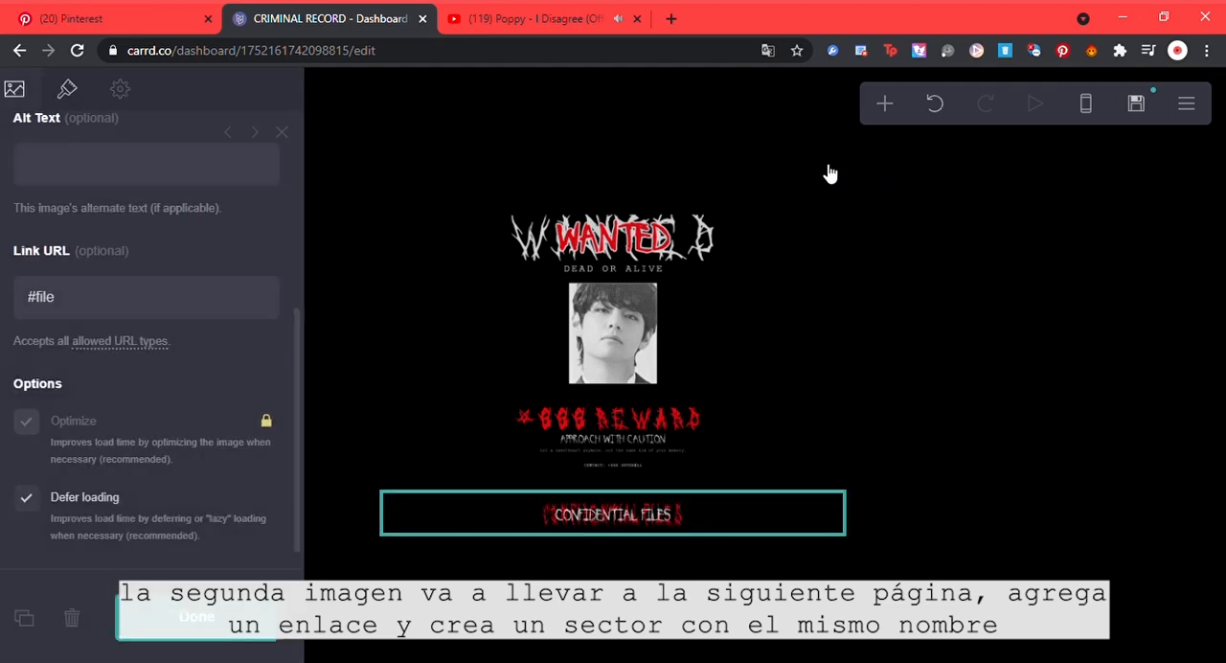
left_click(881, 113)
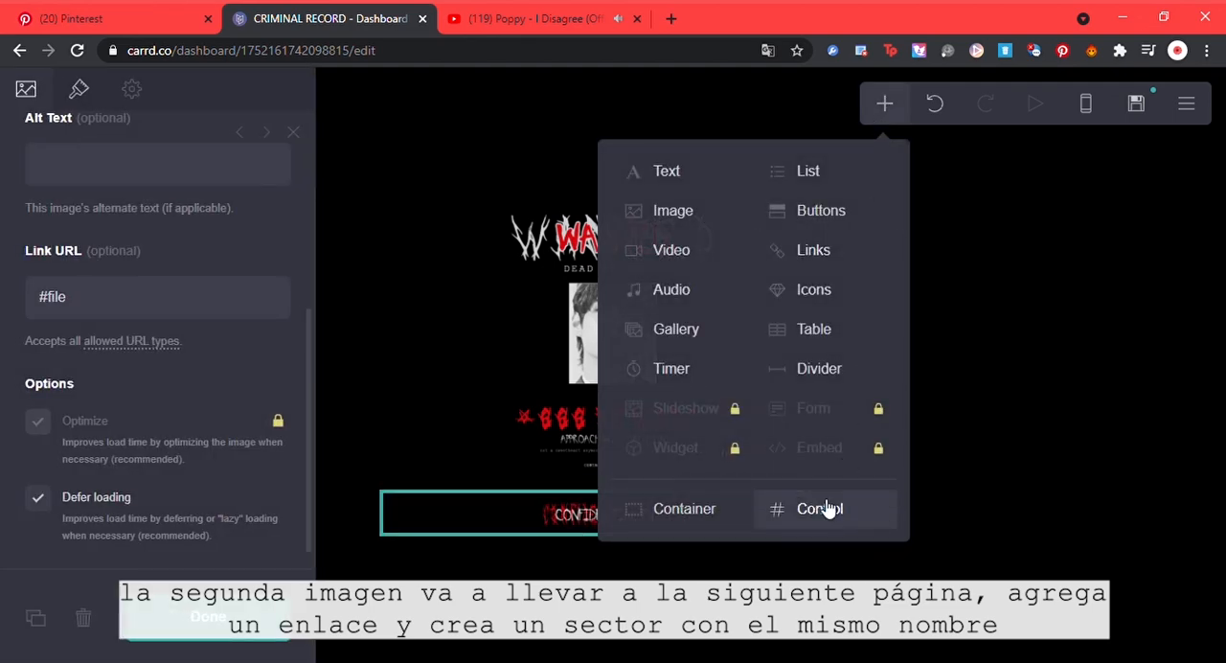
left_click(820, 508)
scroll(308, 306, "down", 3)
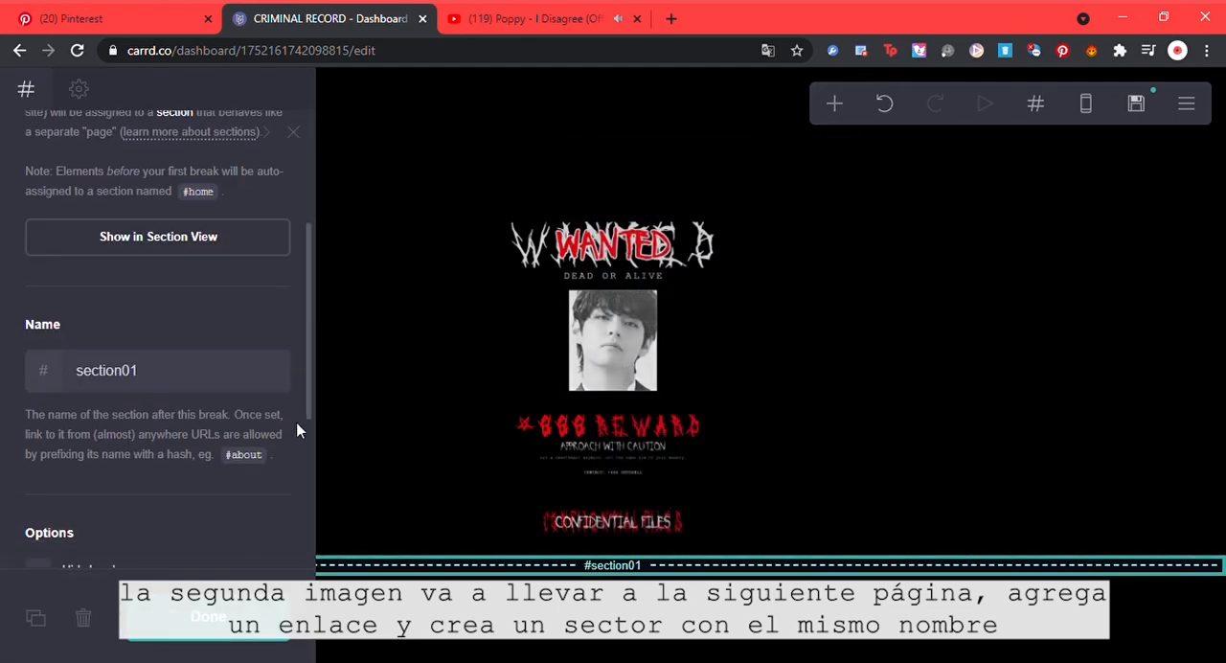
double_click(242, 383)
type("file")
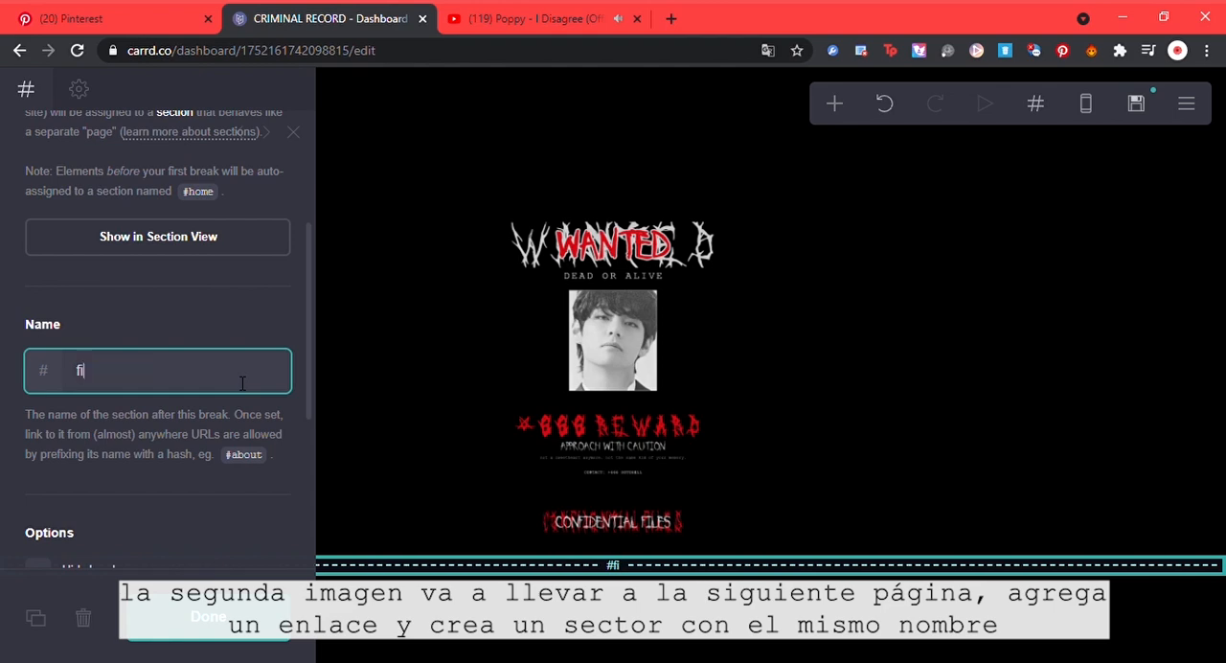
left_click(240, 616)
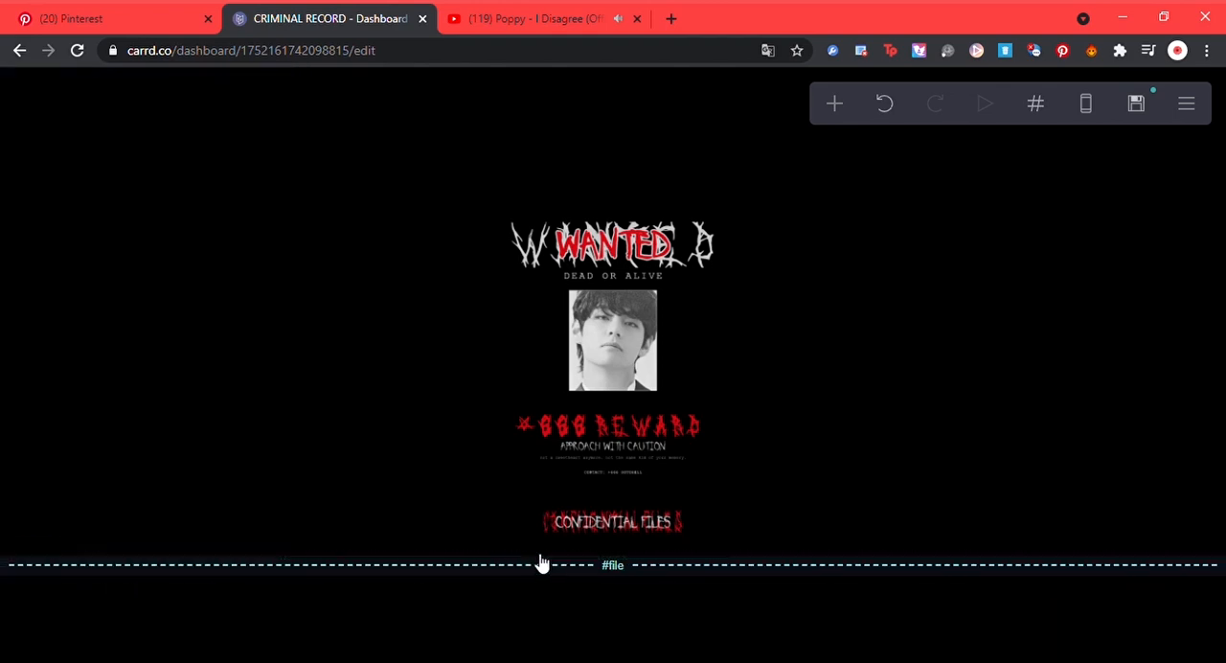
Step: Add a container below the #file section break and set its type to Columns
left_click(533, 573)
left_click(533, 573)
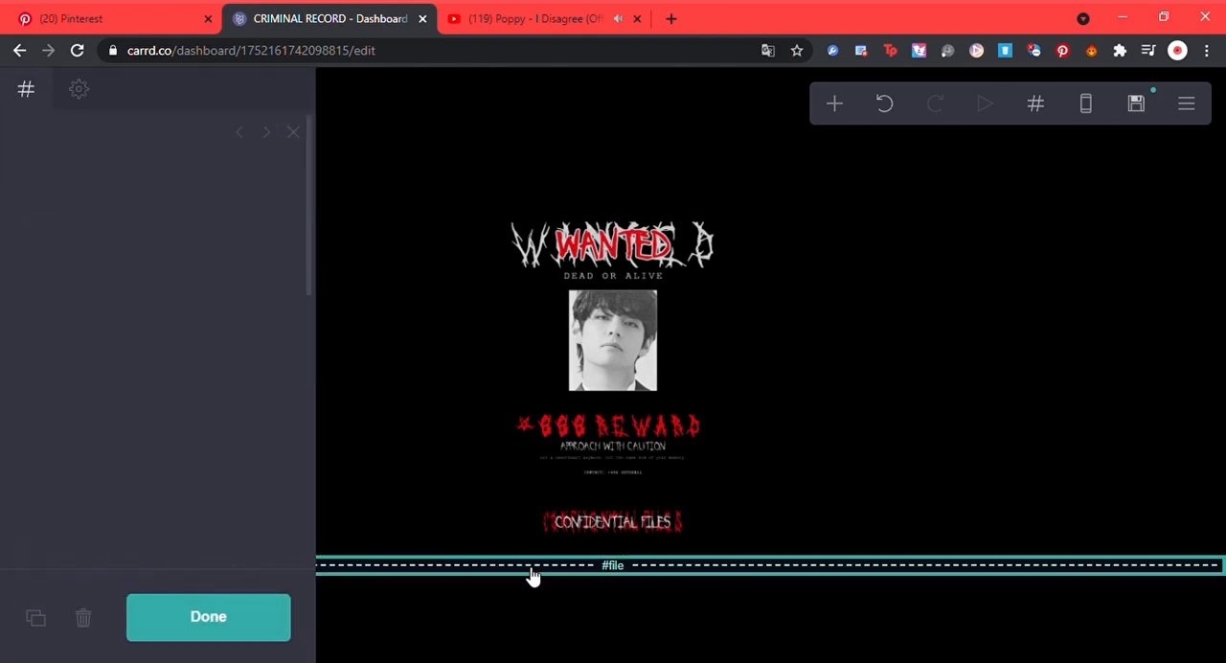
left_click(834, 102)
left_click(673, 503)
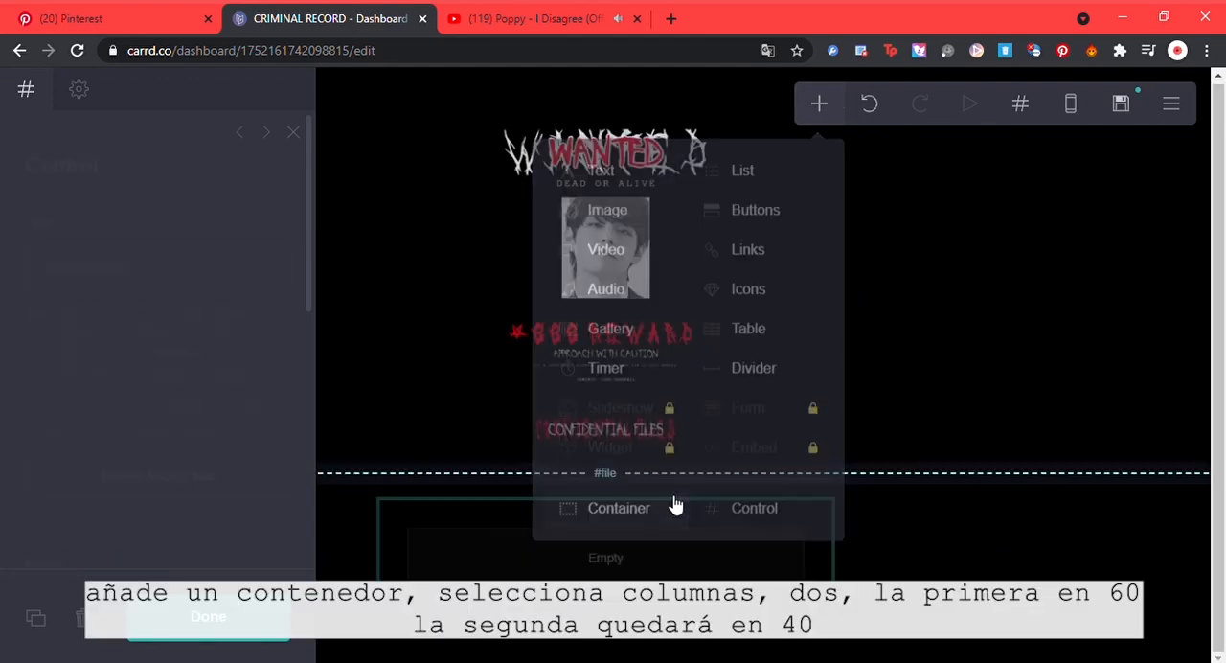
left_click(281, 275)
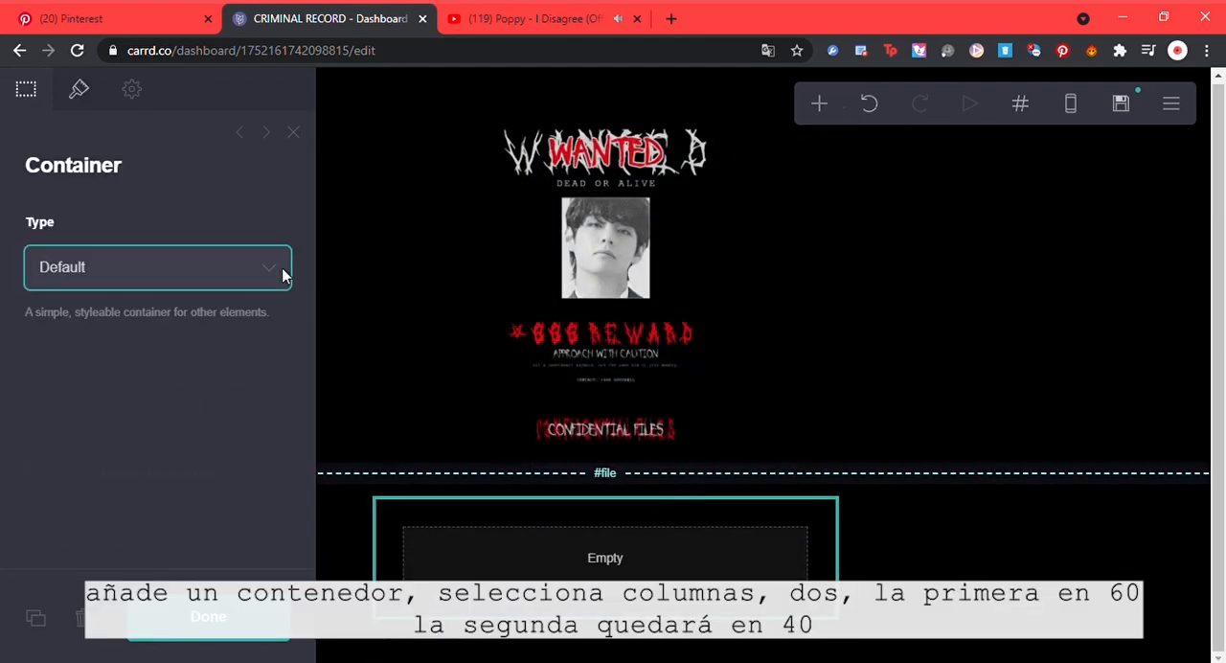
left_click(230, 326)
Step: Set the container's left column width to 60%, leaving 40% for the right column
left_click(135, 414)
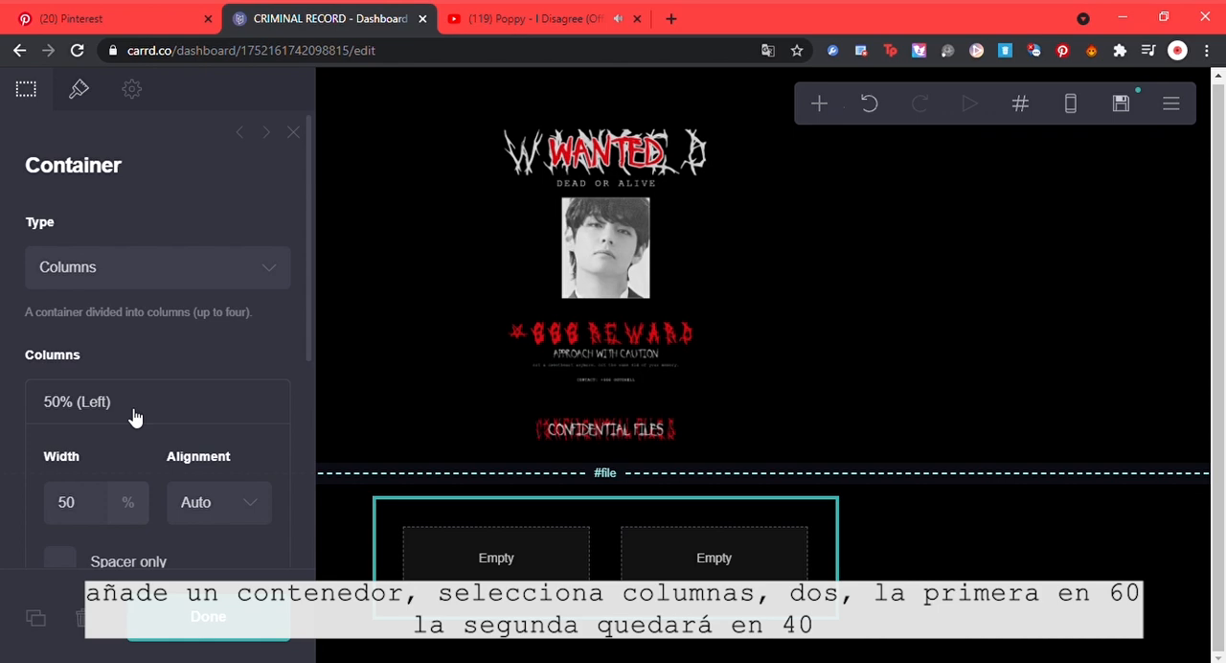
left_click(95, 501)
type("60")
key("Return")
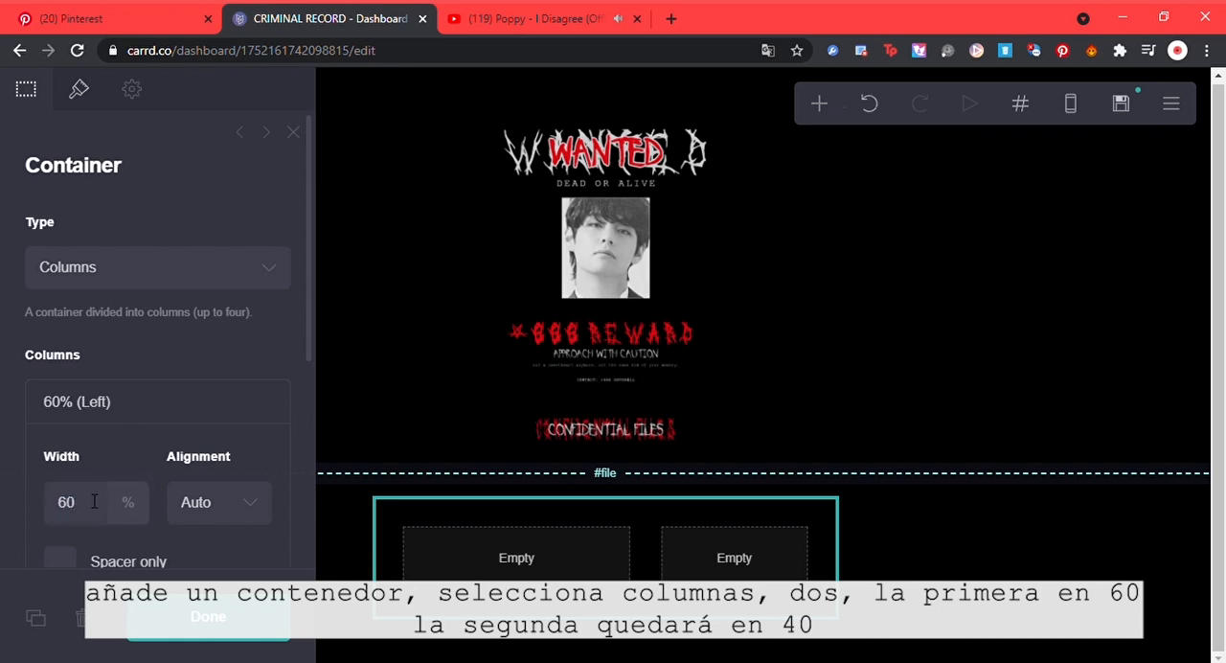
left_click(156, 403)
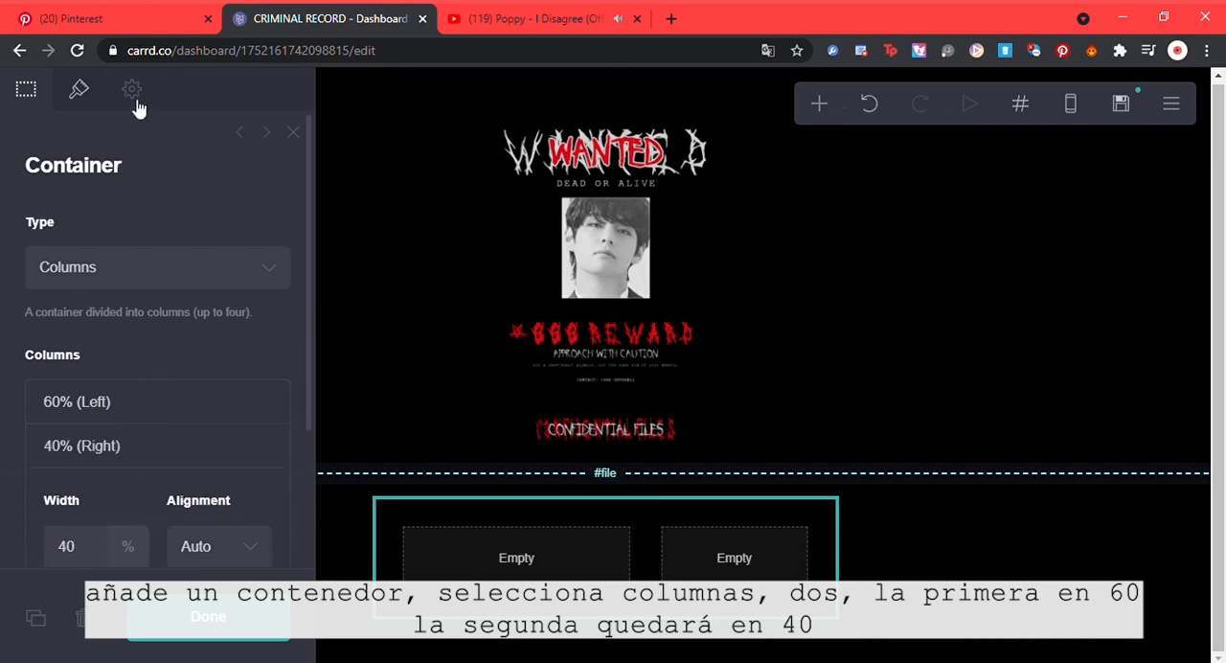
Step: Set the container's background style to Image and upload the dark scratched-paper texture
left_click(79, 89)
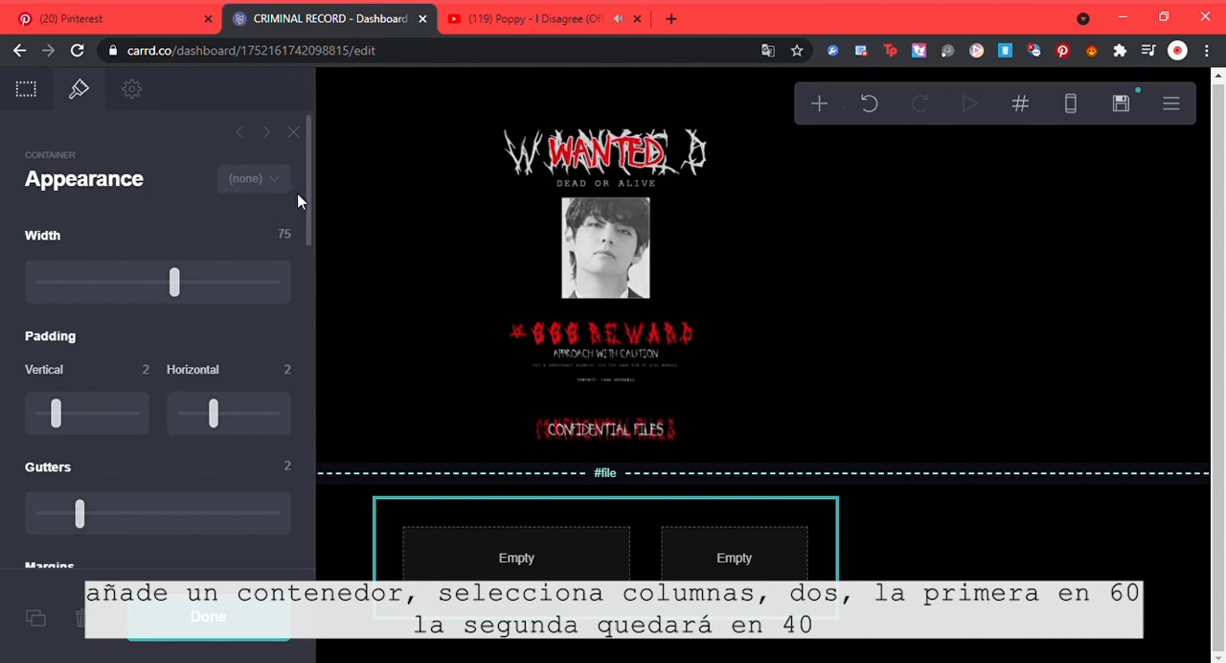
left_click_drag(299, 197, 287, 457)
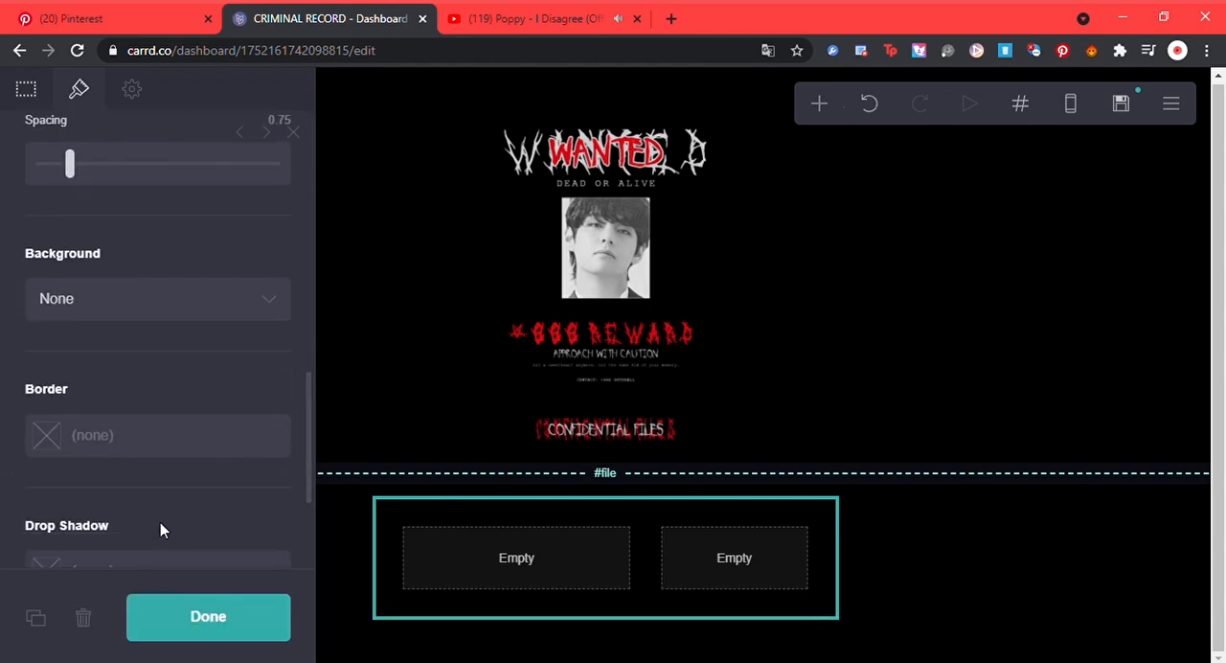
left_click(268, 307)
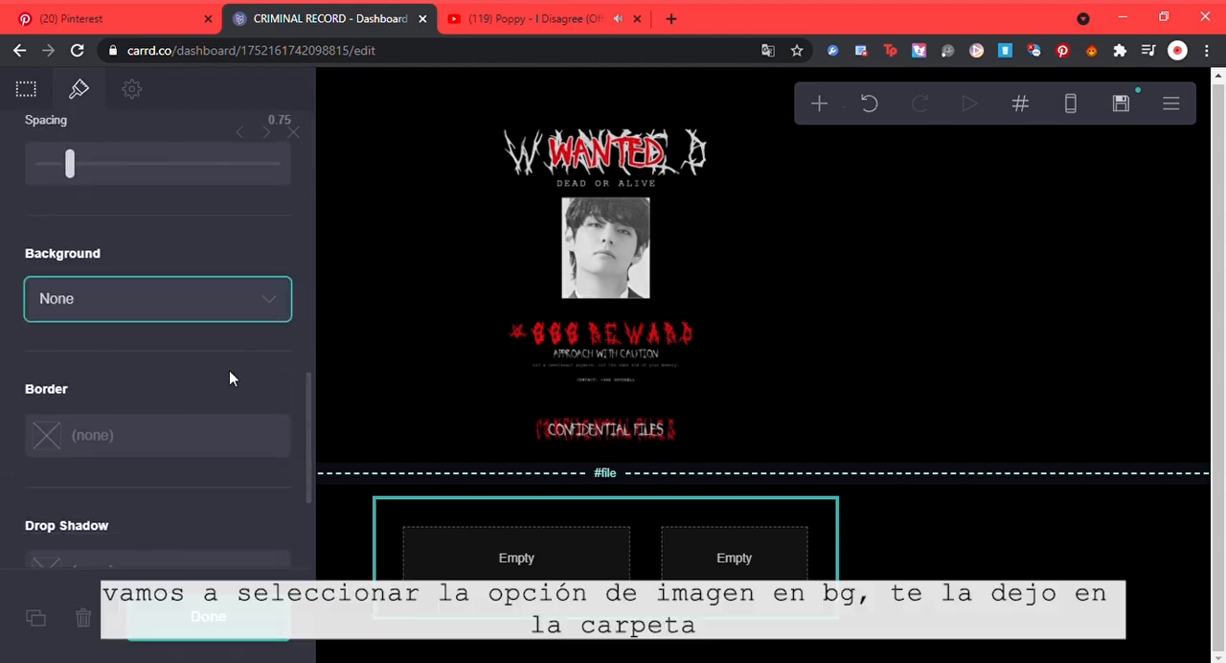
left_click(206, 422)
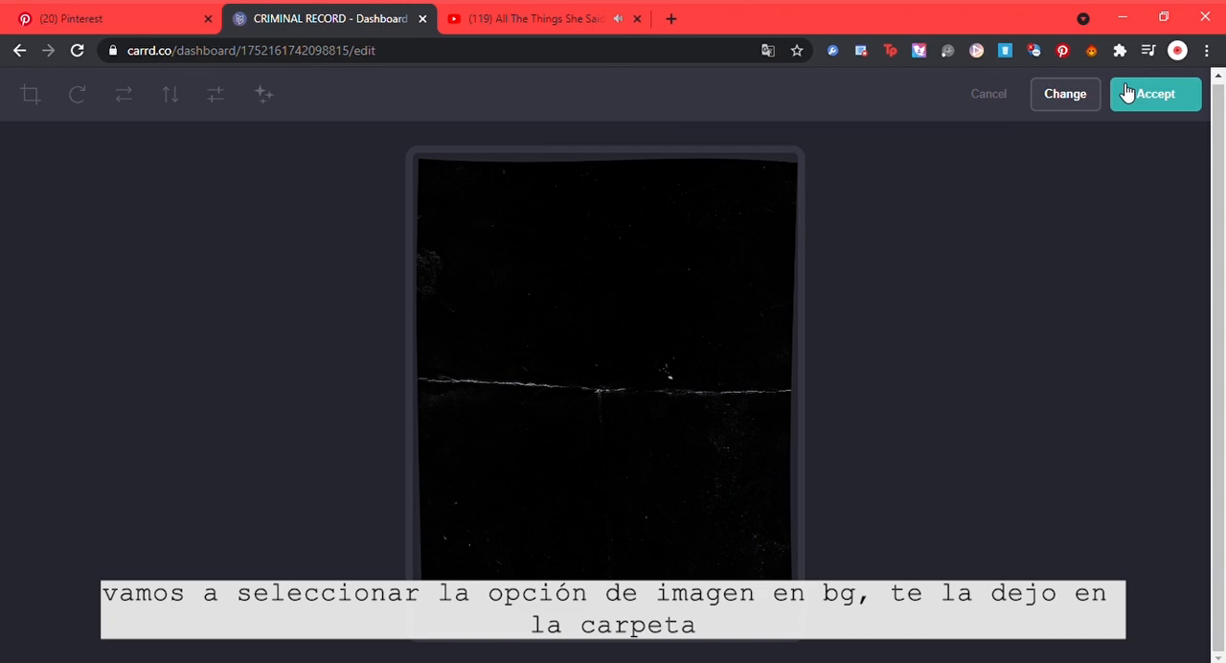
left_click(1127, 93)
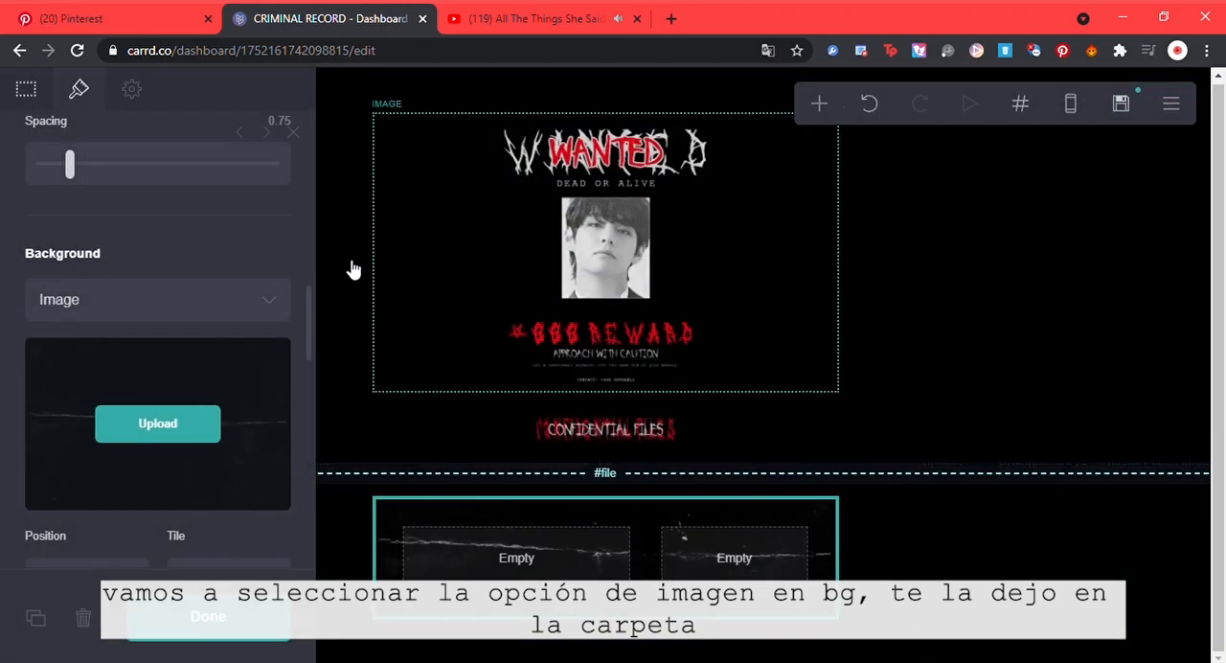
Step: Set the container's horizontal padding to 0.875, vertical padding to 1.125 and gutters to 0.5
left_click_drag(306, 347, 312, 184)
left_click_drag(209, 326, 199, 320)
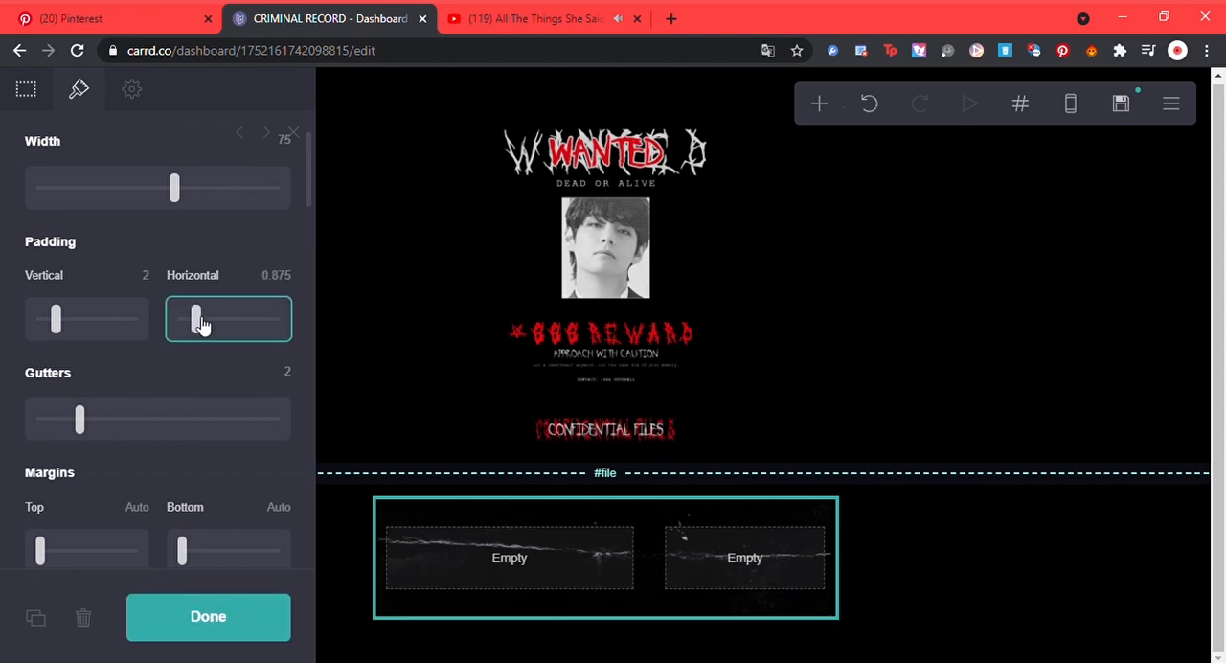
mouse_move(58, 324)
left_mouse_down()
mouse_move(39, 324)
mouse_move(50, 332)
left_mouse_up()
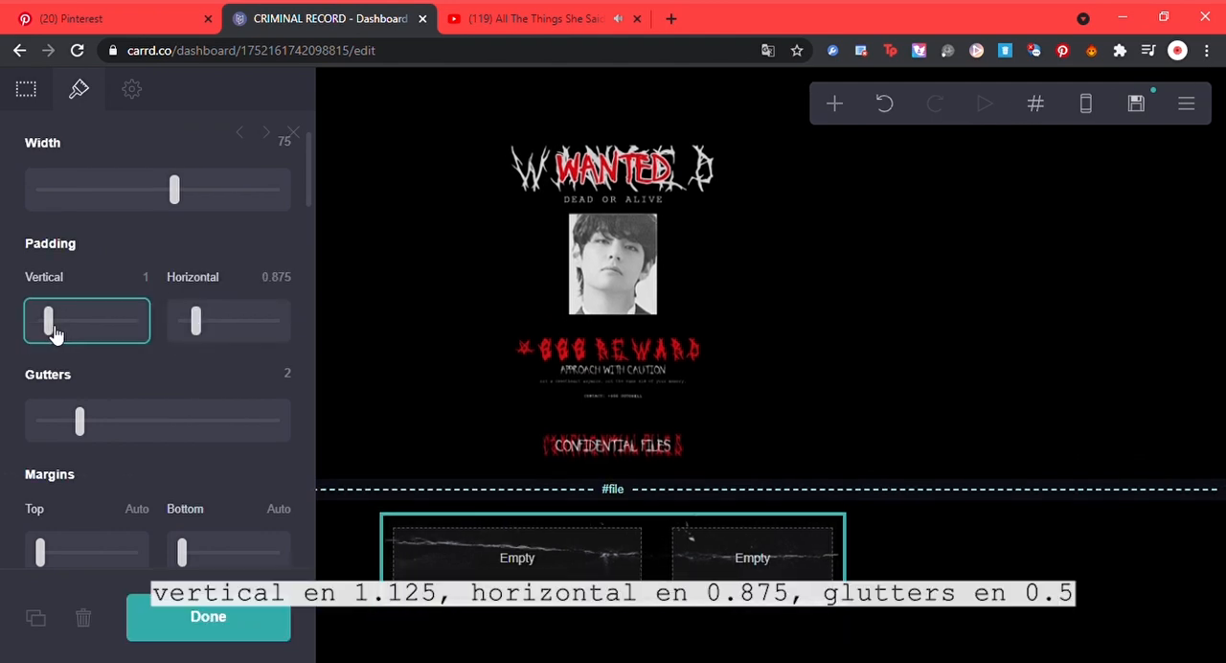
left_click_drag(79, 422, 55, 422)
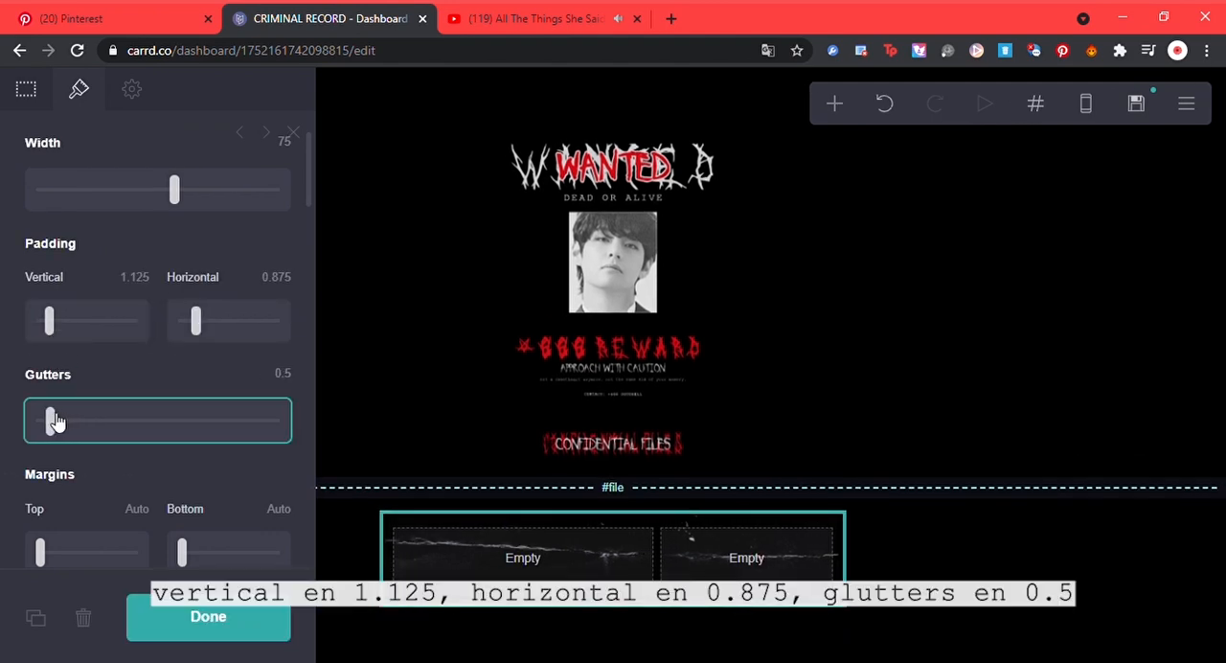
left_click(829, 544)
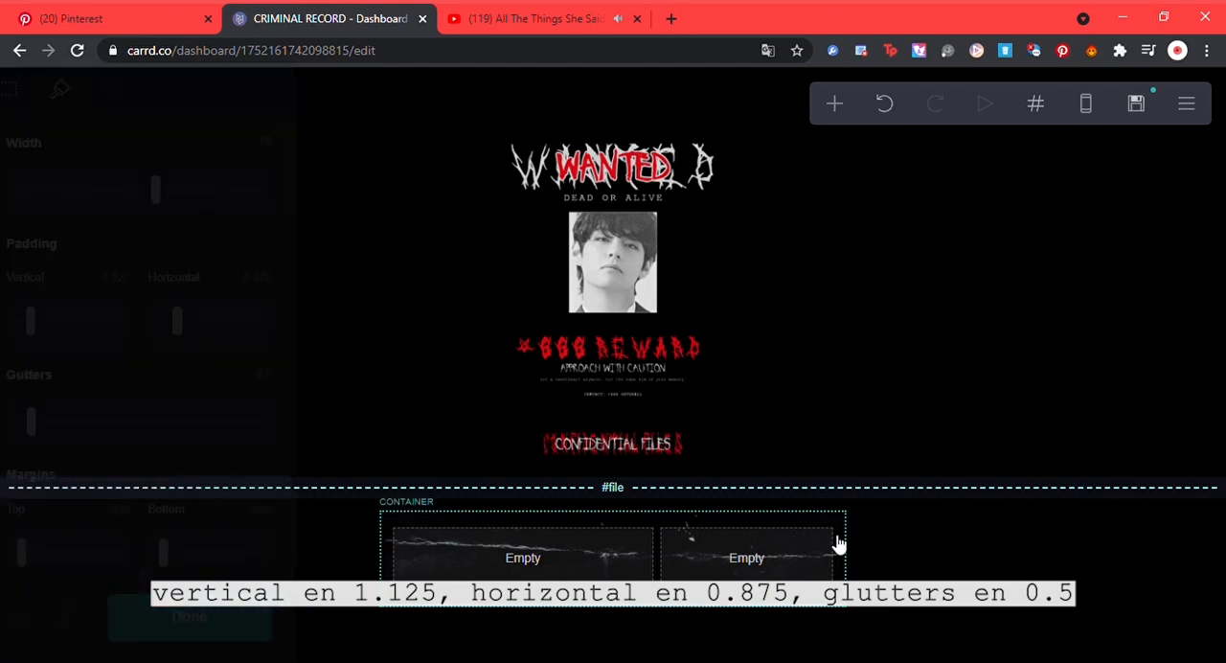
left_click(987, 562)
Step: Add an image element in the container's 60% column and upload the "POLICE DEPARTMENT, SEOUL, SOUTH KOREA." header image
left_click(814, 560)
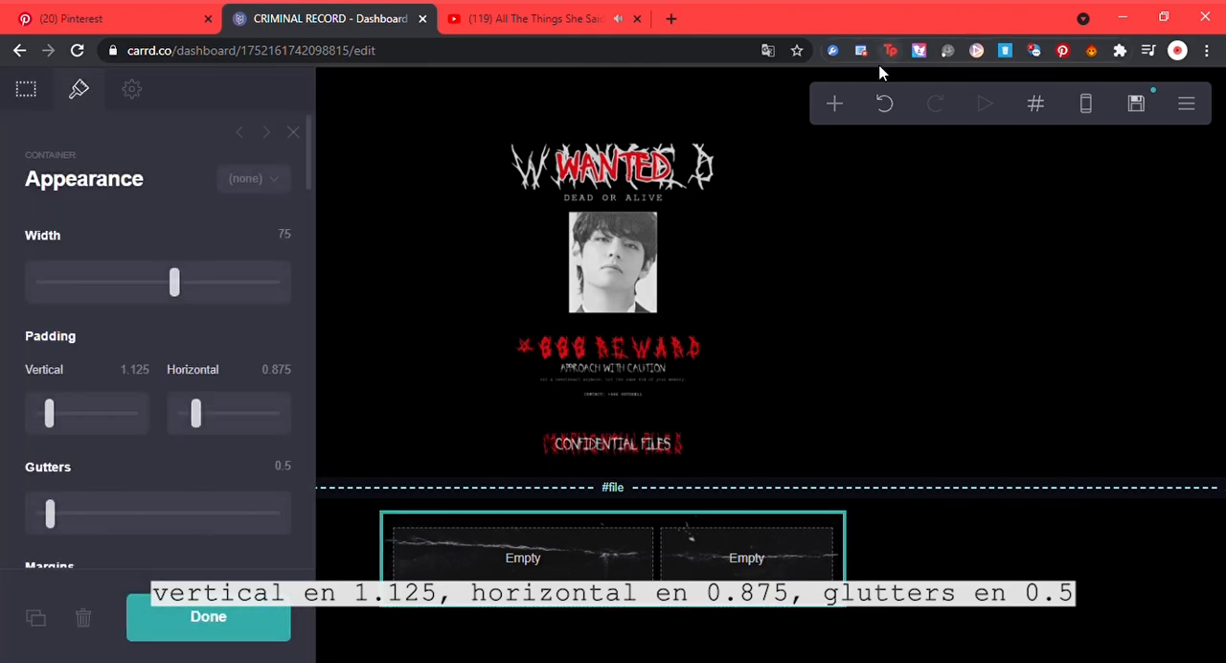
left_click(834, 103)
left_click(692, 211)
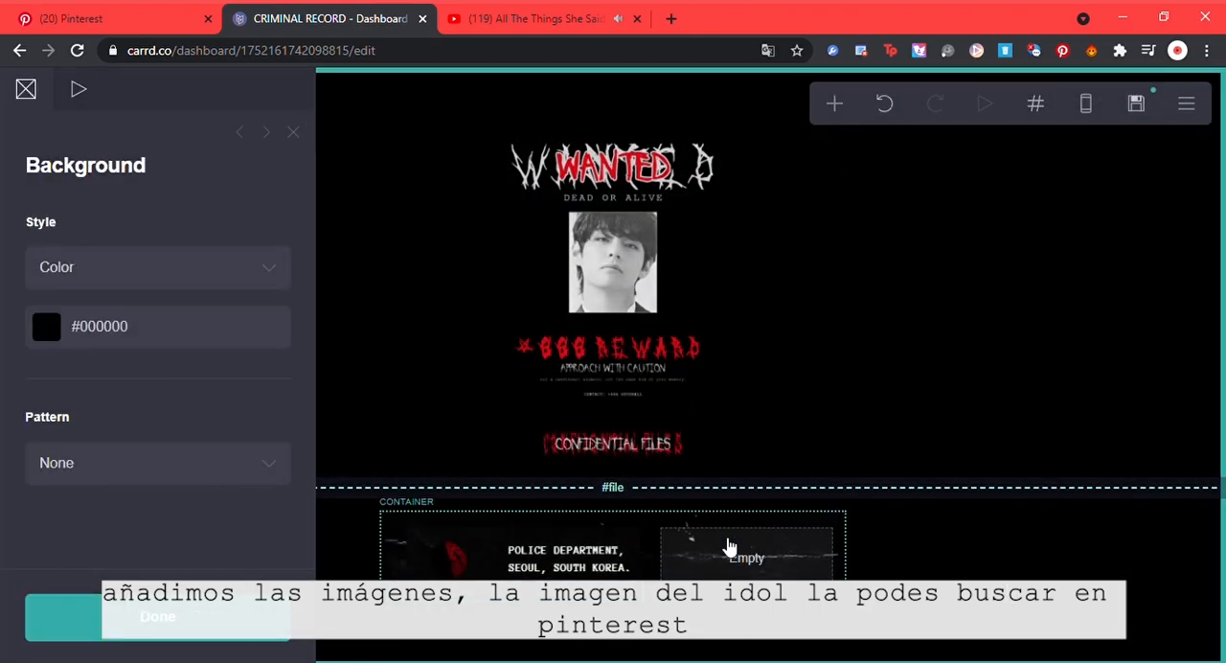
Step: Add an image below the police department header, upload the fingerprint chart and set its width to 11.75
left_click(572, 571)
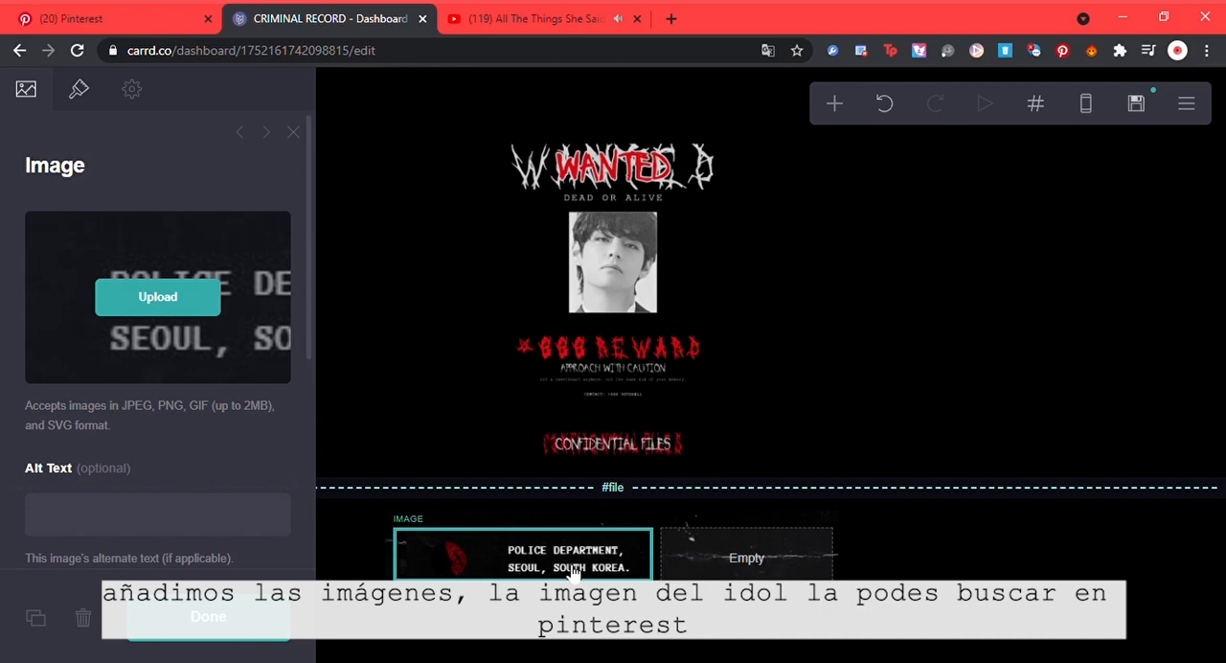
left_click(830, 107)
left_click(670, 219)
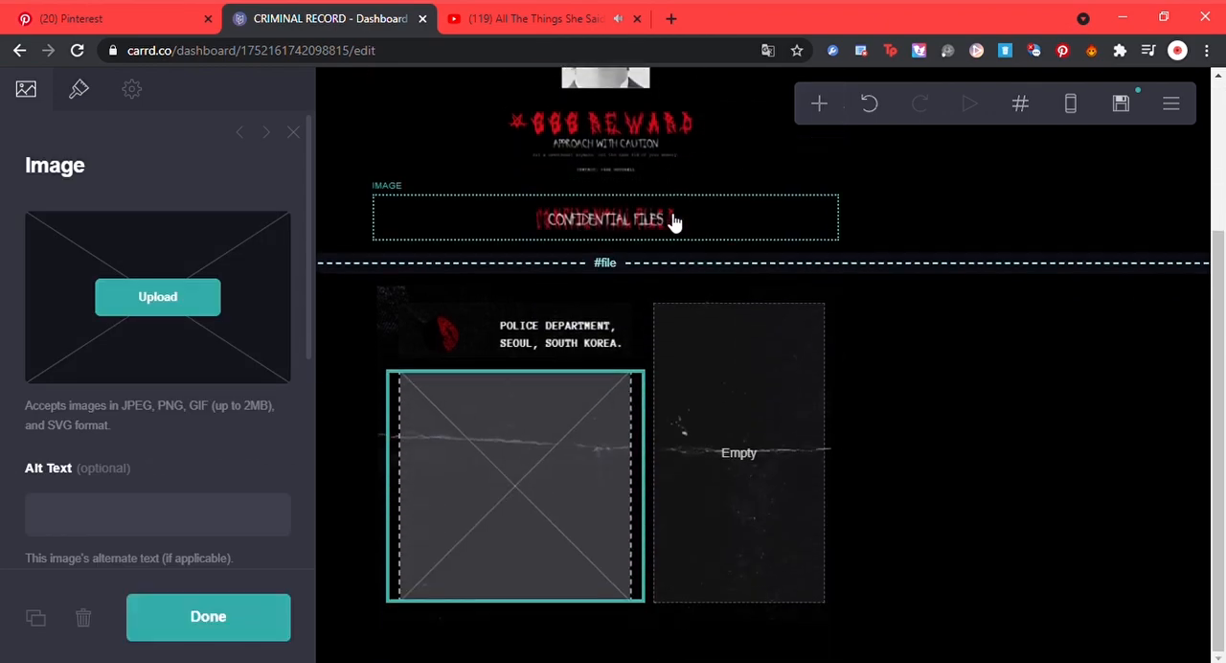
left_click(204, 332)
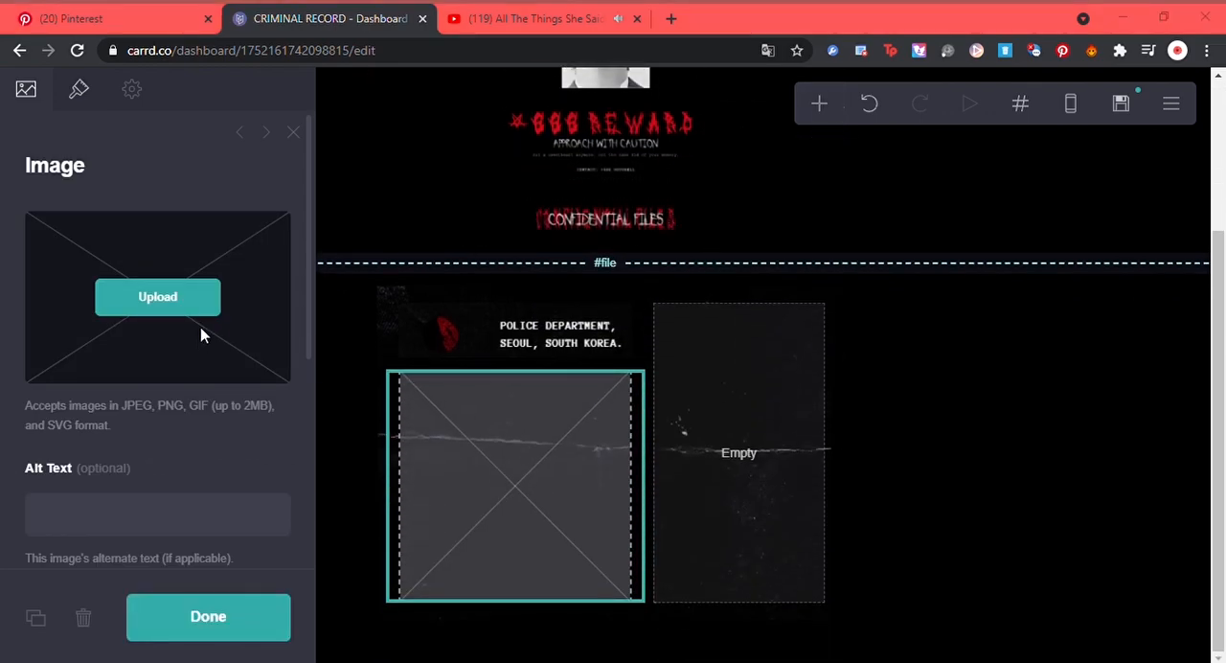
double_click(645, 178)
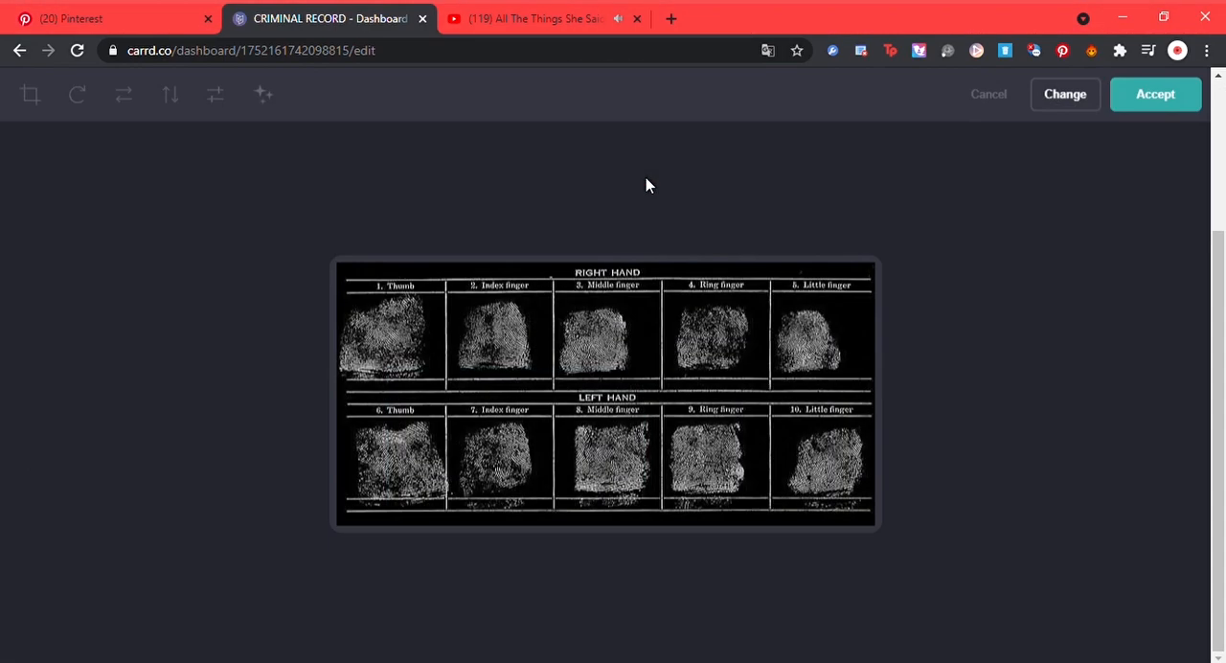
key("Return")
scroll(691, 339, "down", 1)
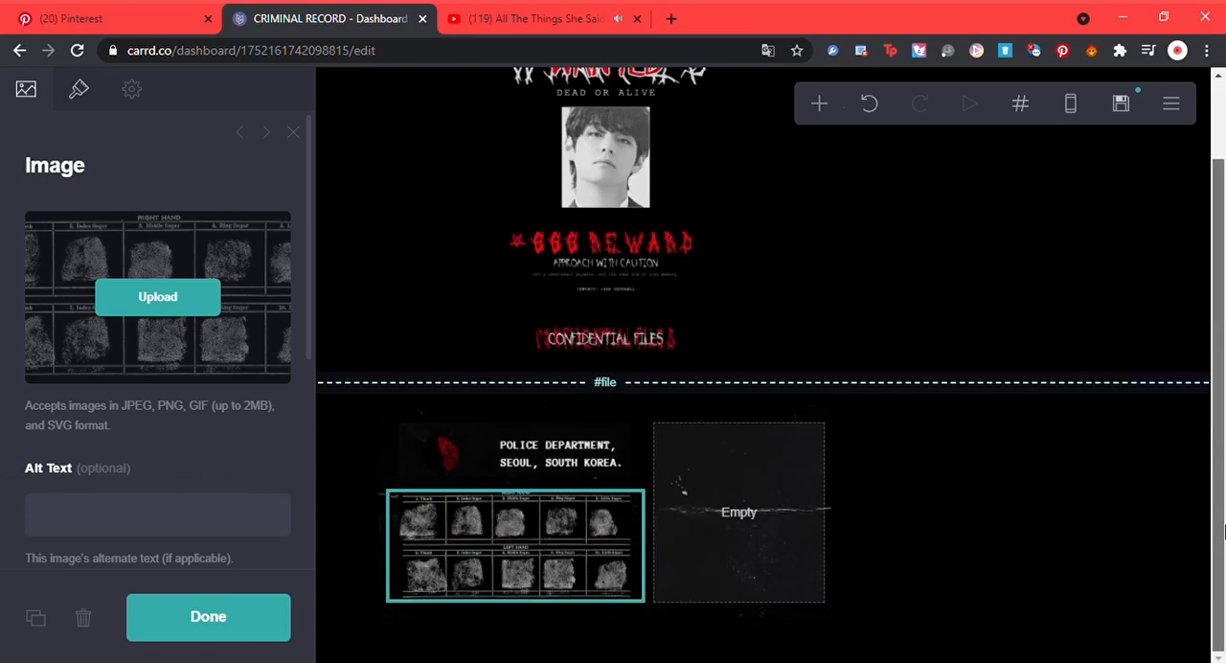
left_click(78, 89)
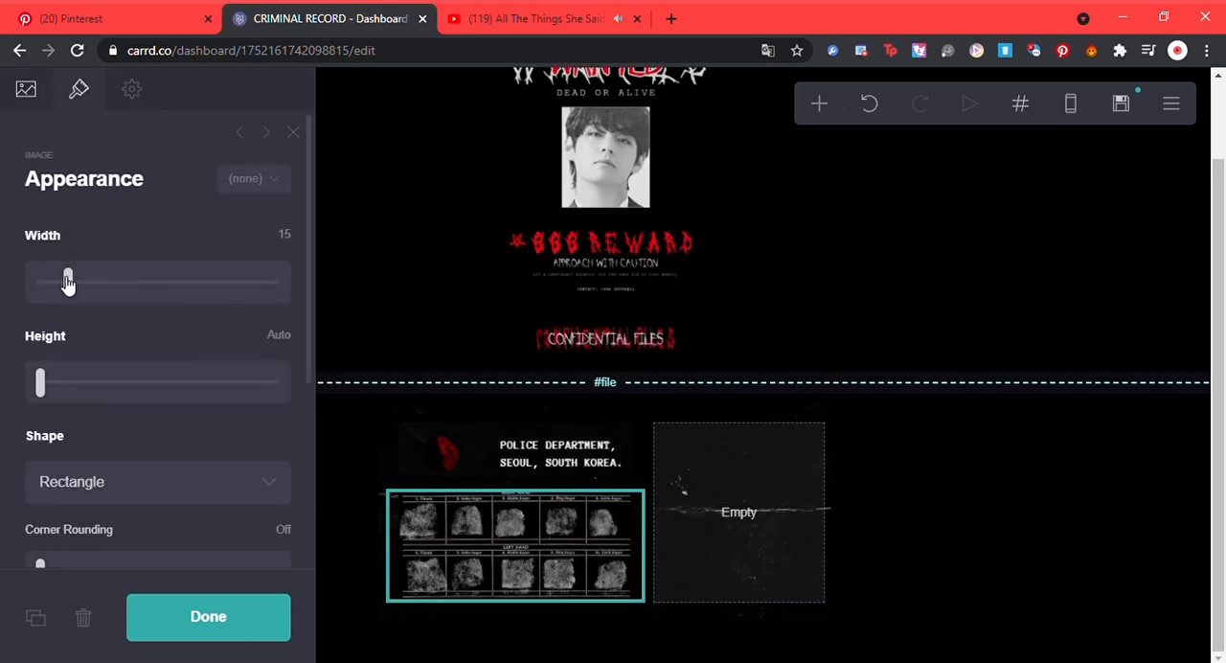
left_click_drag(65, 285, 62, 284)
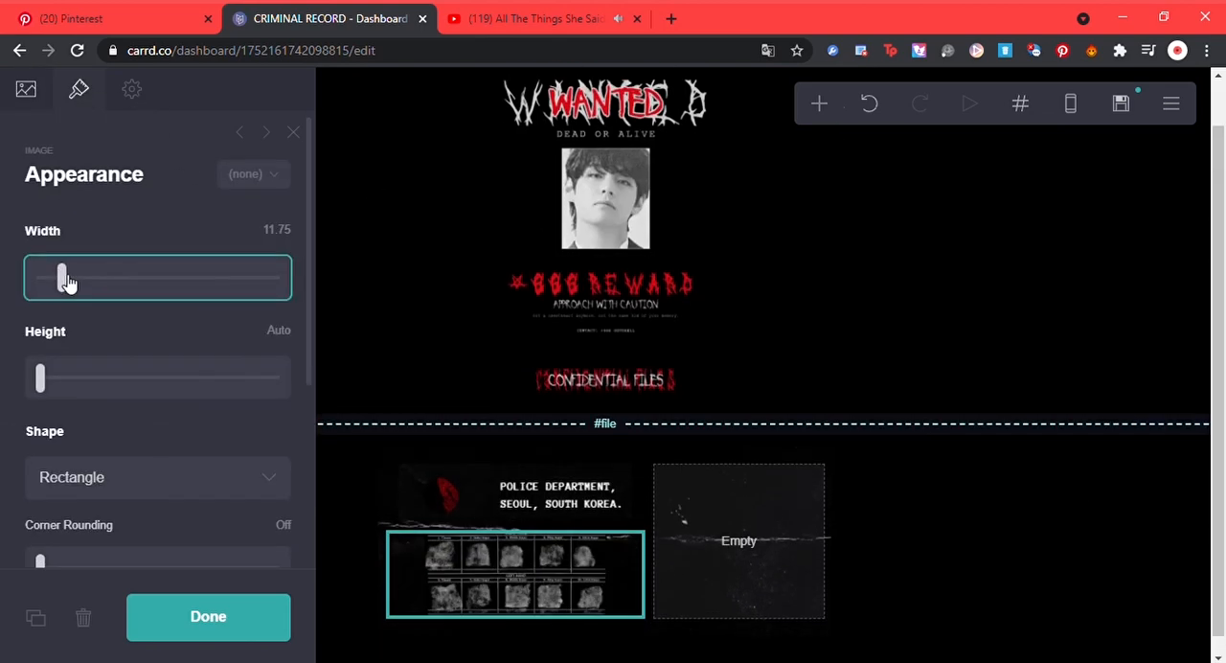
Step: Add an image element in the container's empty 40% column and upload the idol's black-and-white portrait
left_click(734, 583)
left_click(819, 103)
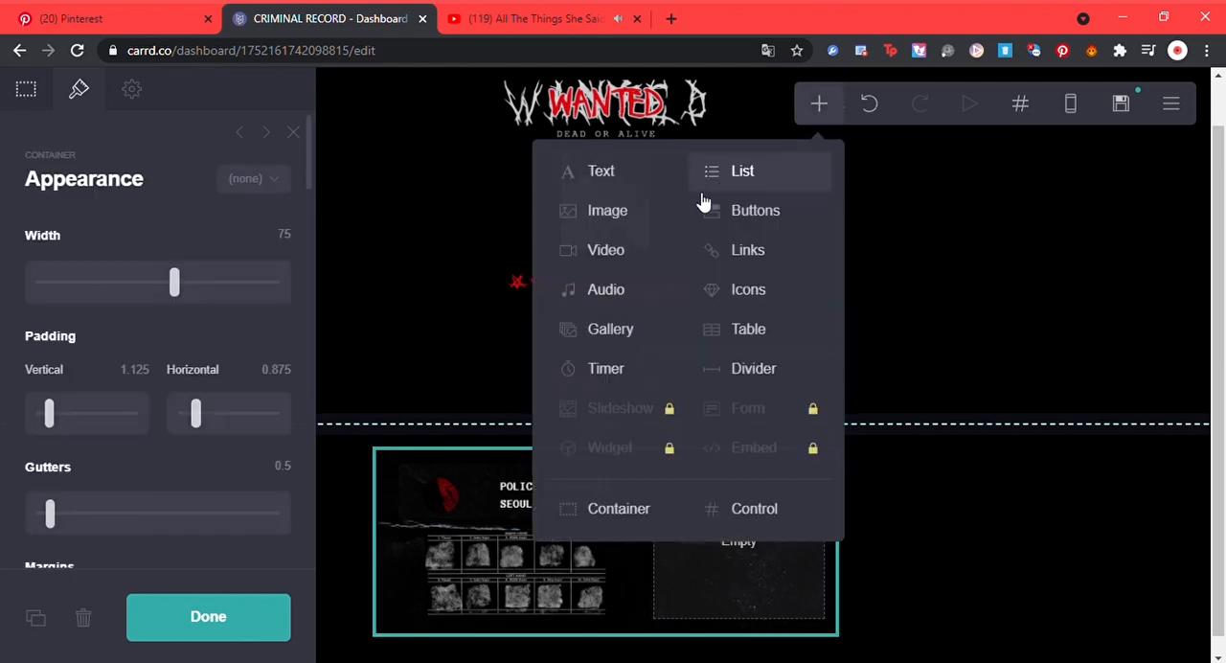
left_click(676, 211)
left_click_drag(533, 449, 739, 417)
left_click(25, 89)
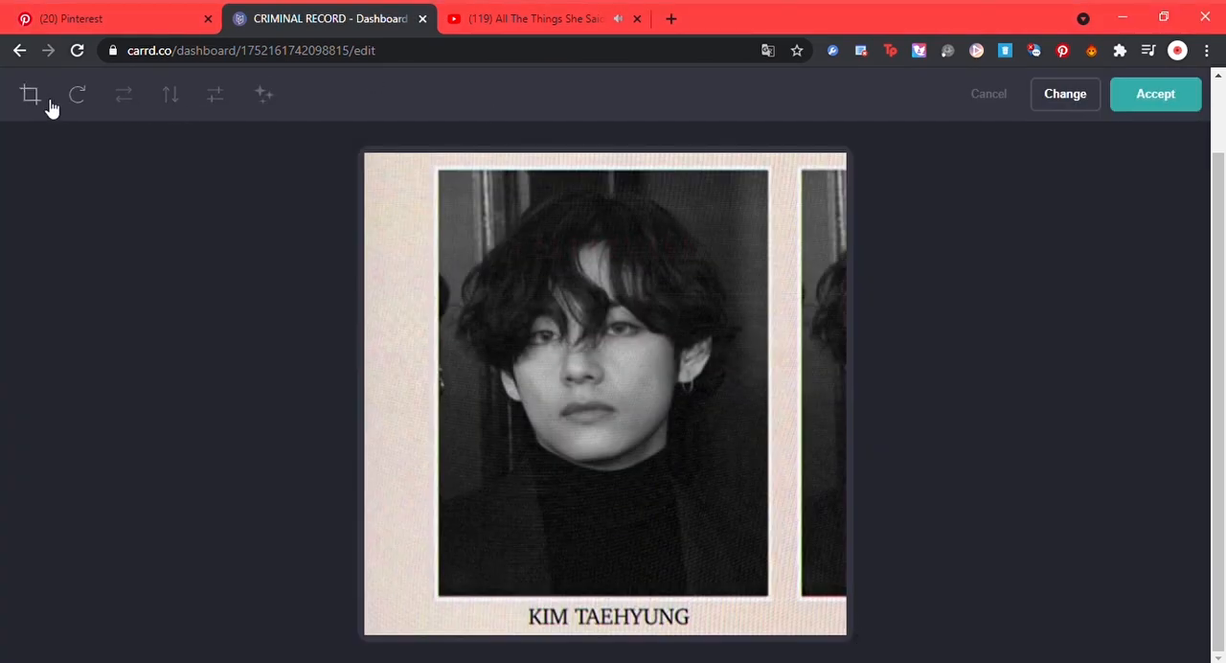
Step: Crop the portrait to the dark photo area, leaving out the beige frame and the printed name, and accept the crop
left_click(46, 101)
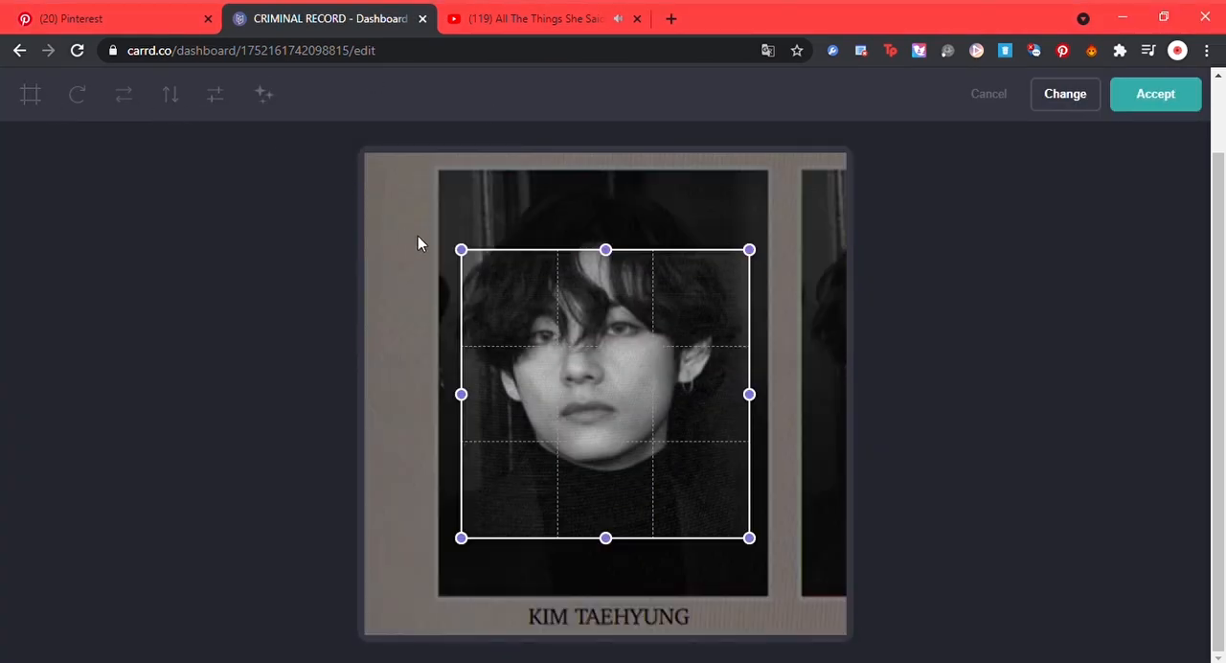
left_click_drag(463, 252, 463, 194)
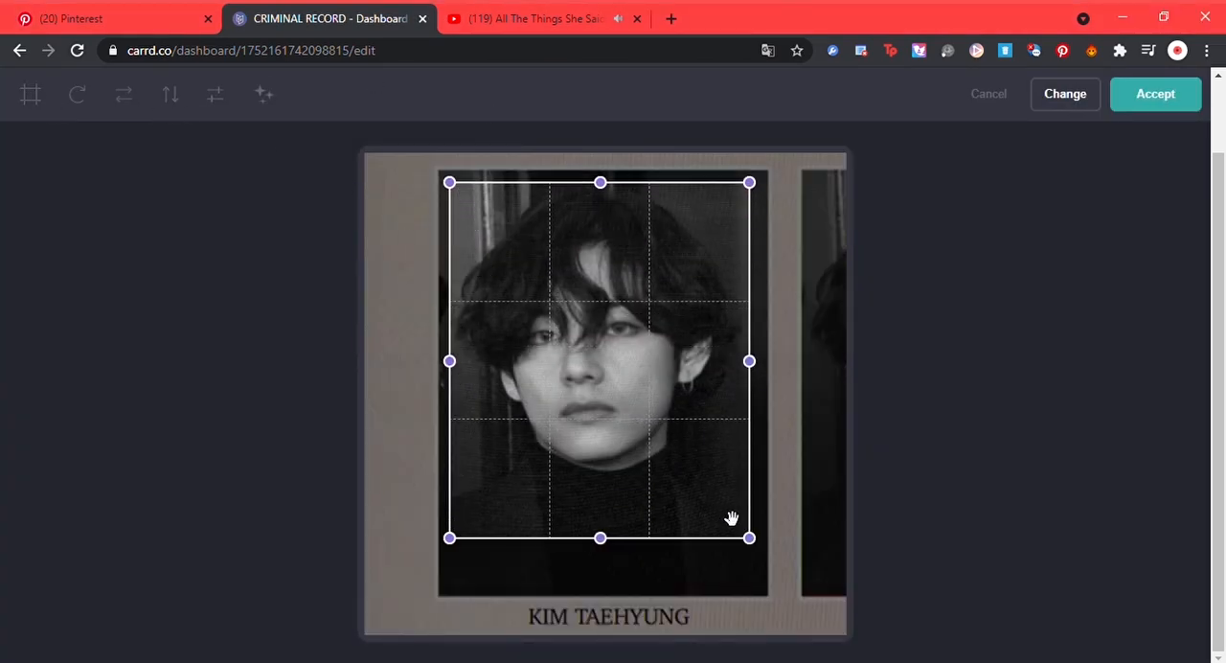
left_click_drag(752, 539, 766, 584)
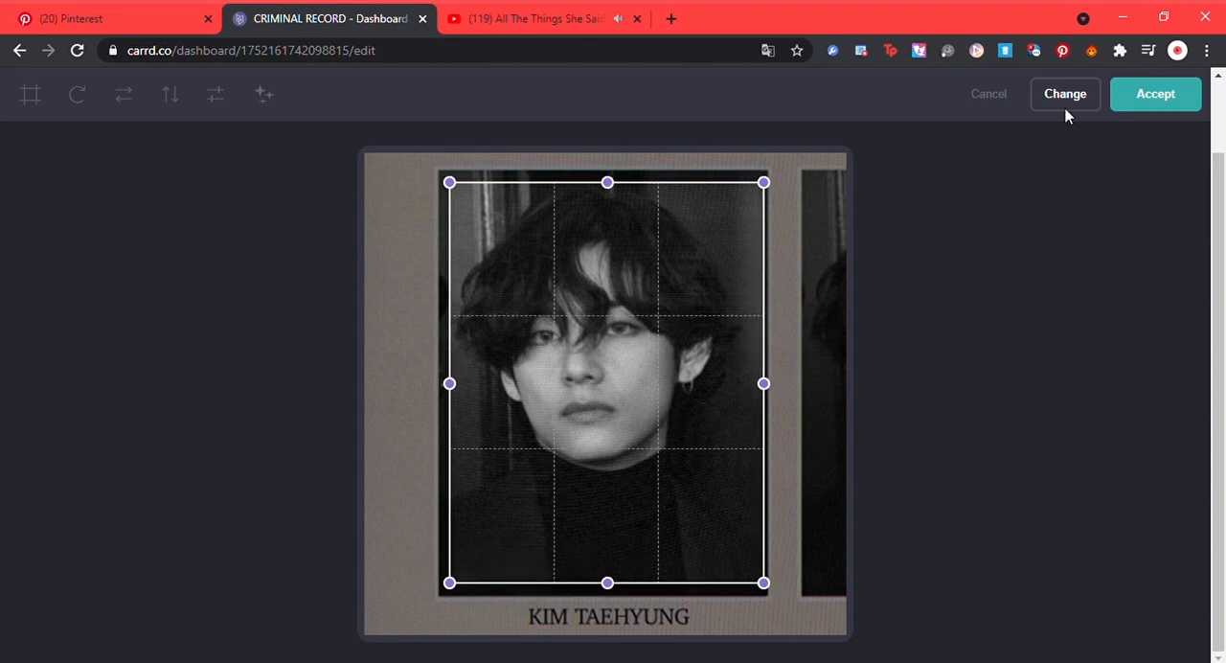
left_click(1144, 105)
left_click(1059, 508)
Step: Reduce the width of the portrait in the 40% column to about 7
left_click(706, 518)
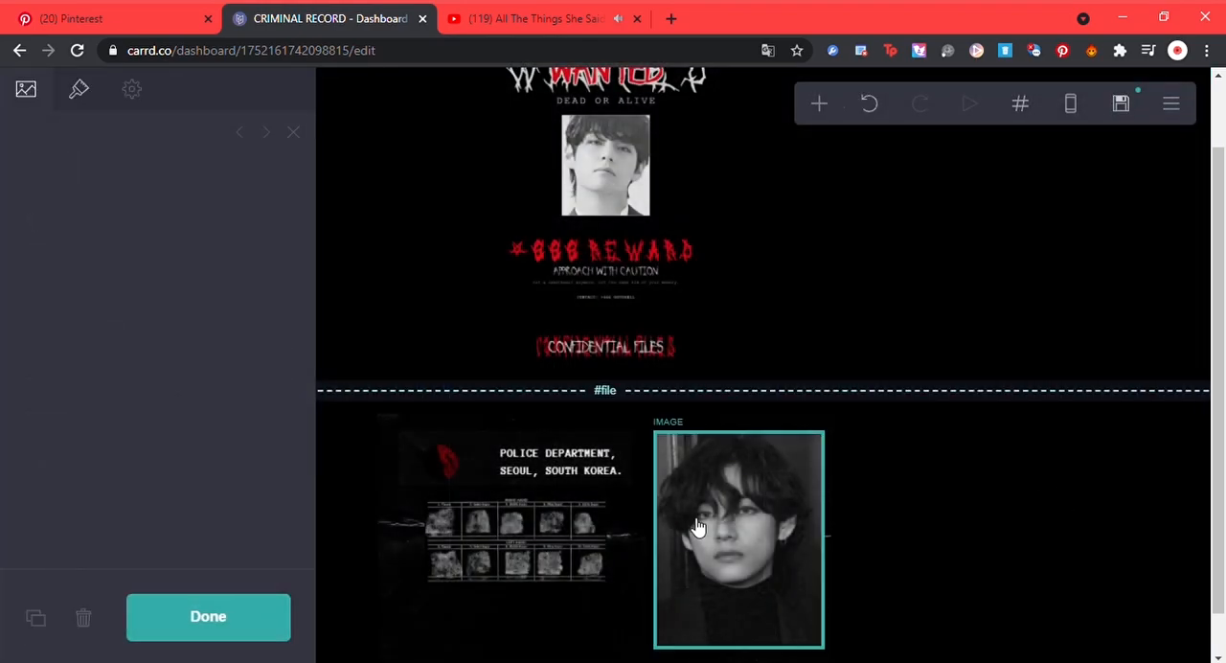
left_click(80, 90)
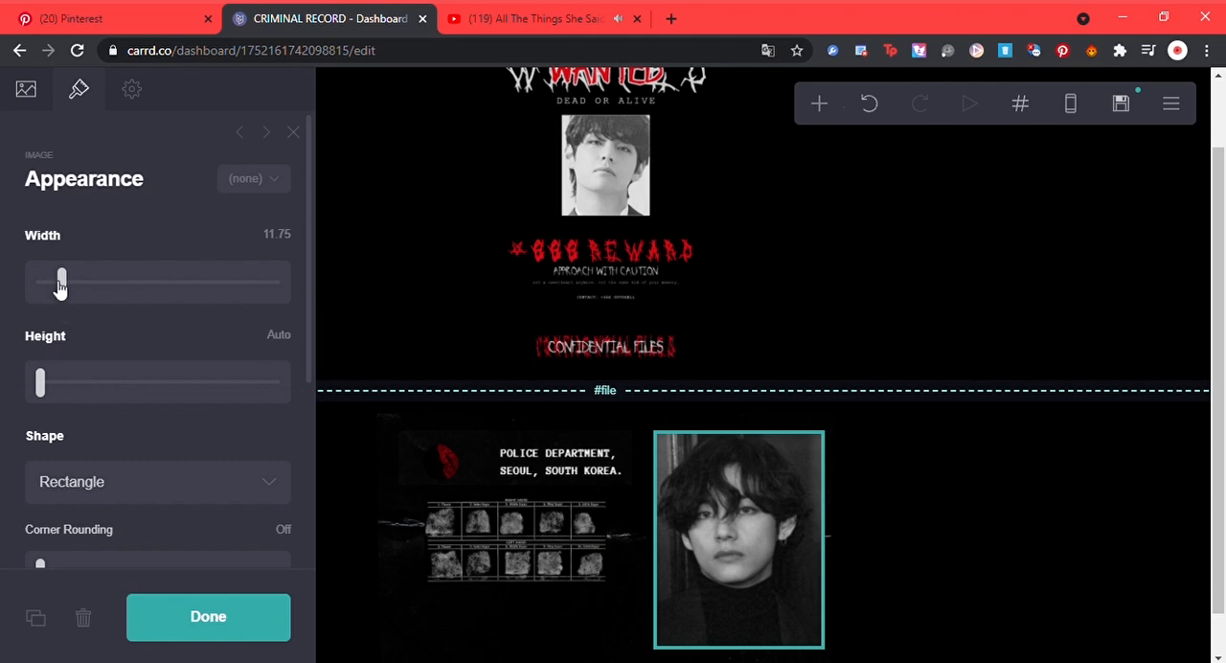
left_click_drag(59, 286, 55, 287)
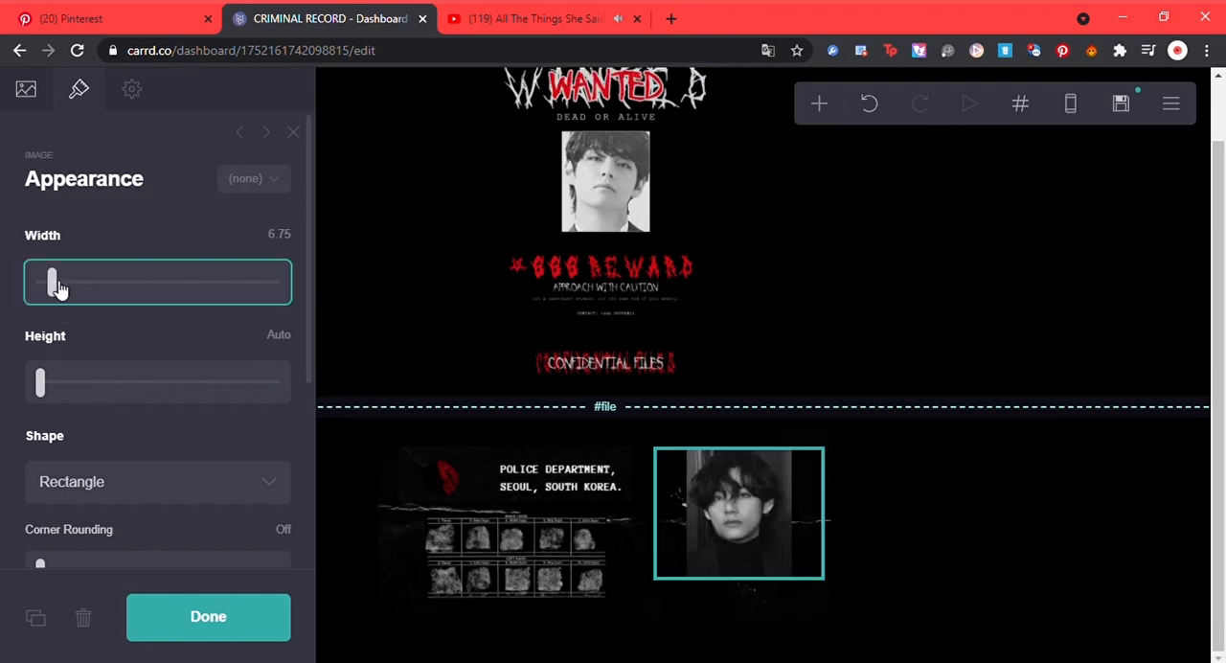
left_click(979, 588)
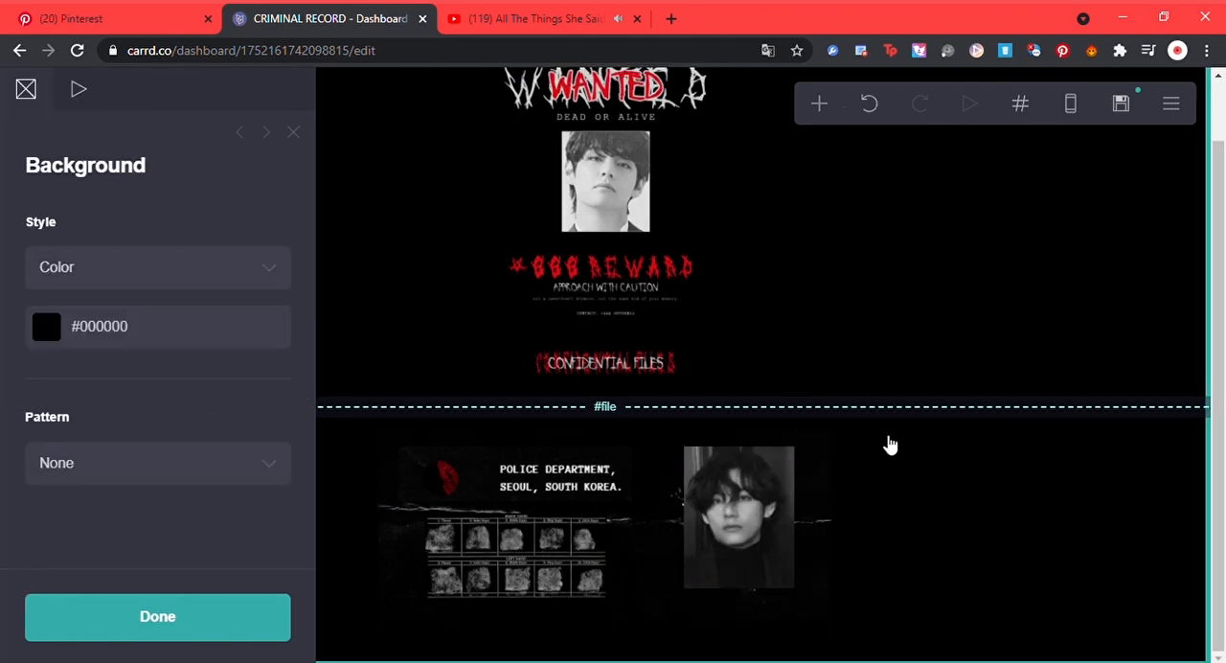
Step: Add a table below the police department header image and clear its default headings
left_click_drag(619, 511, 632, 501)
left_click(824, 103)
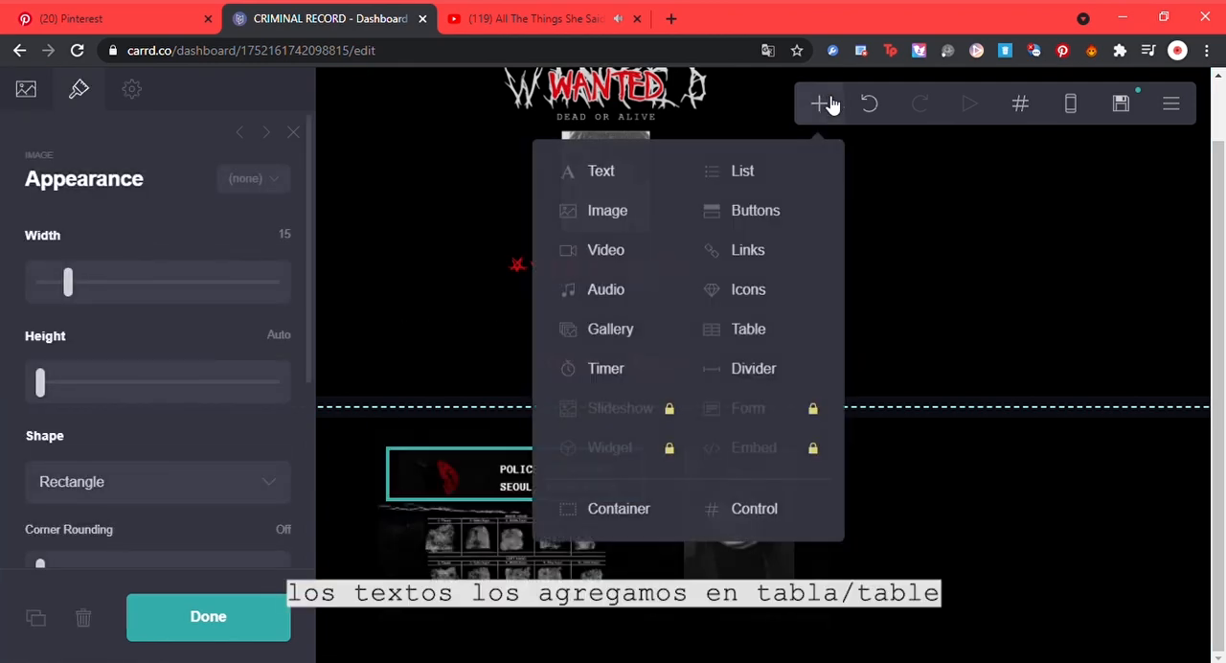
left_click(742, 335)
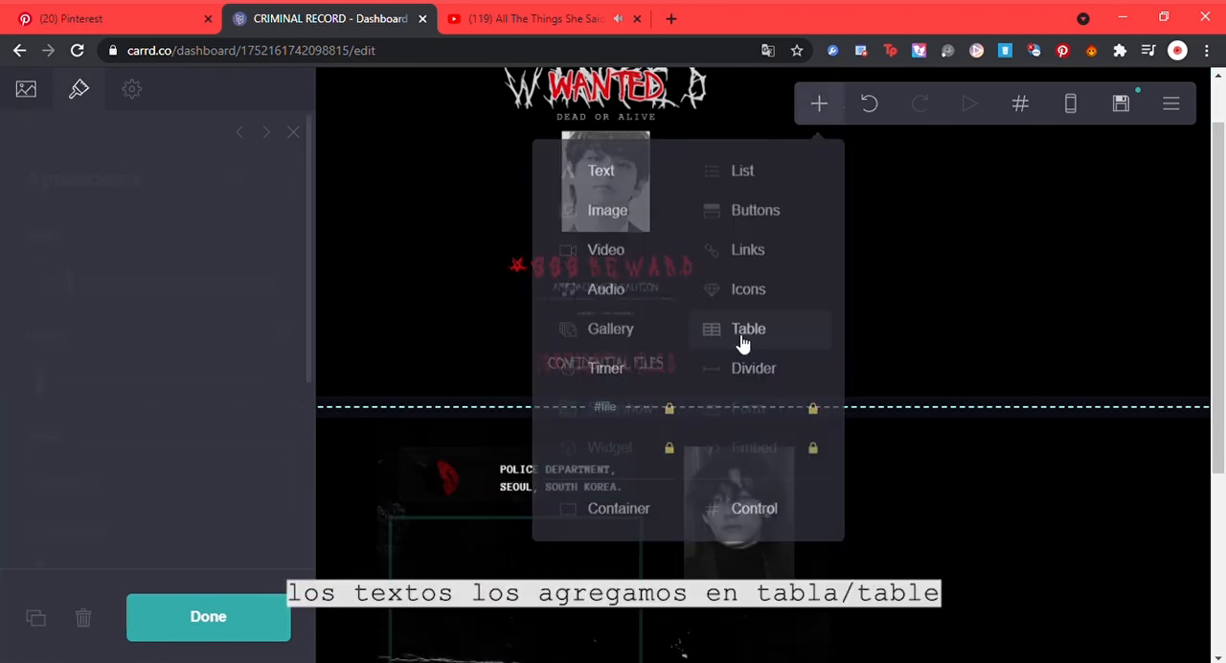
left_click_drag(174, 366, 42, 247)
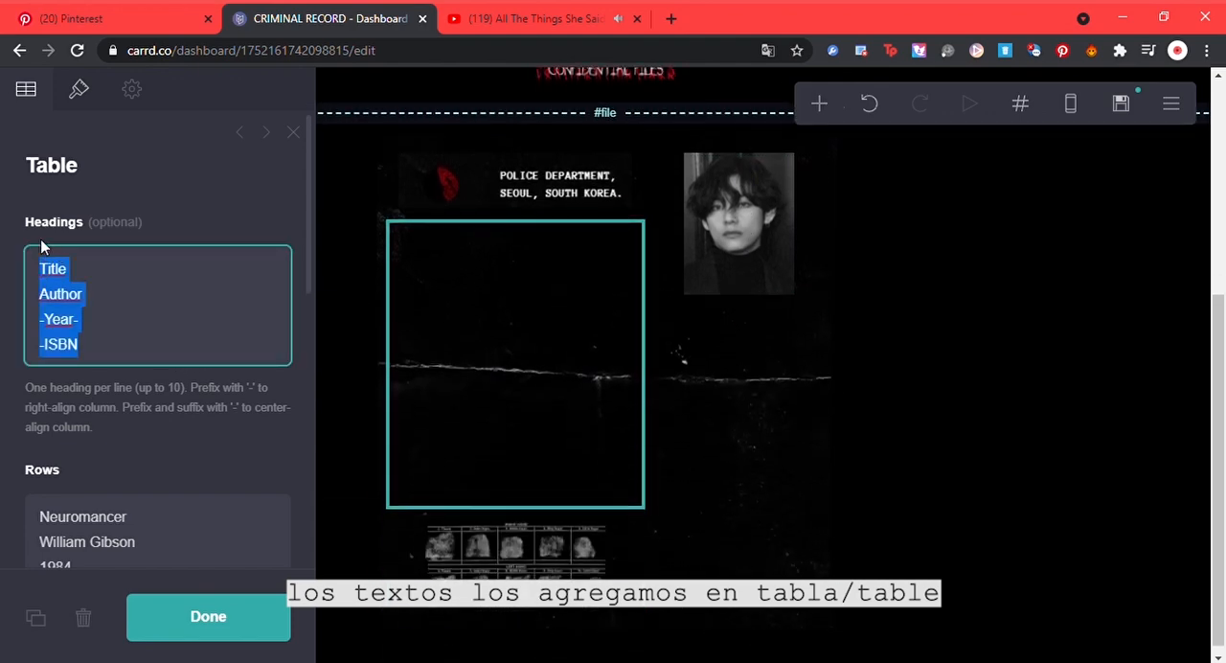
key("BackSpace")
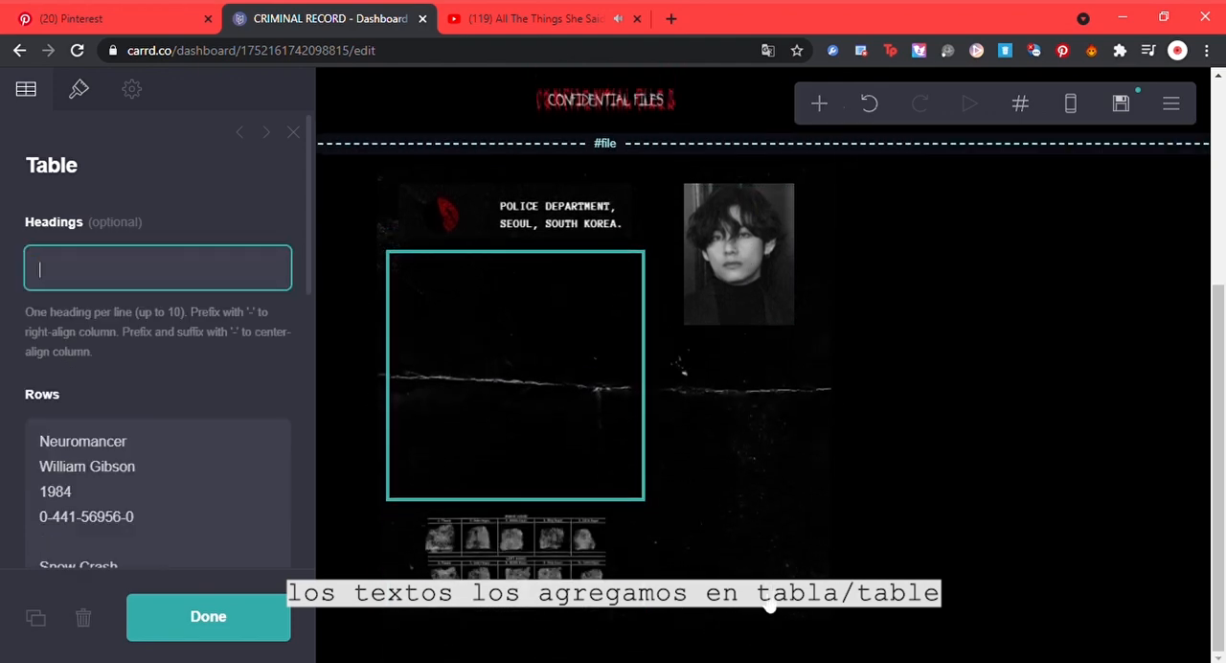
Step: Replace the table's sample rows with the prepared profile text: name, aliases, nationality, citizen, gender, race, height, weight, eye color and hair color
left_click(772, 661)
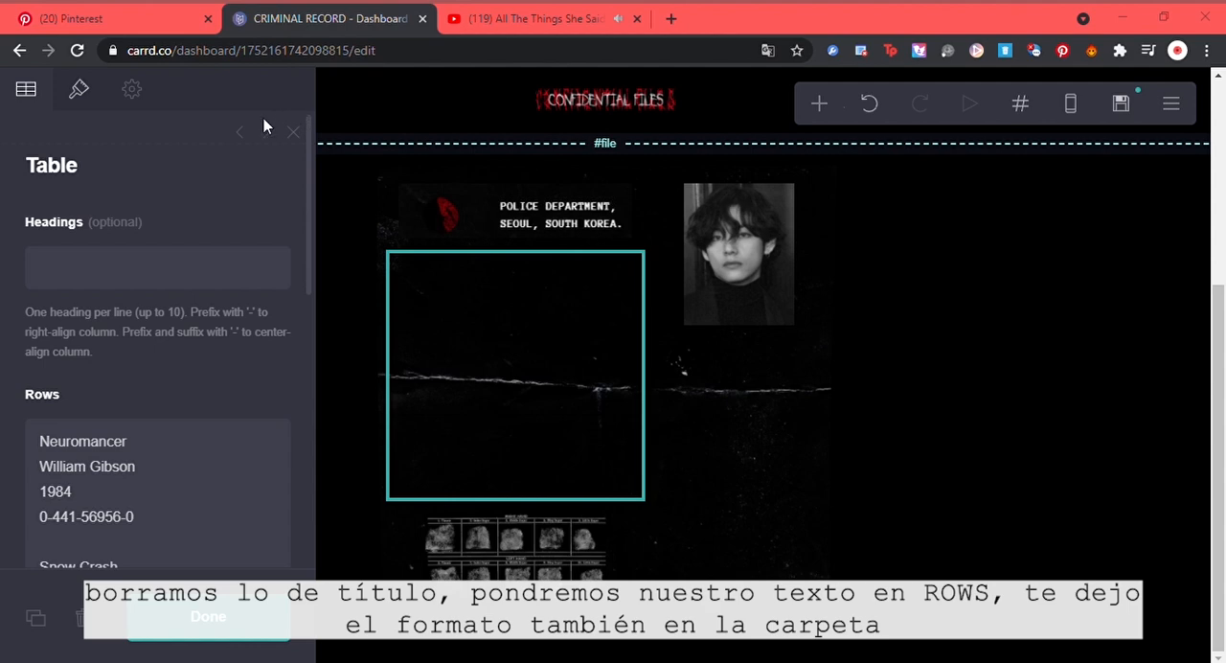
left_click(148, 446)
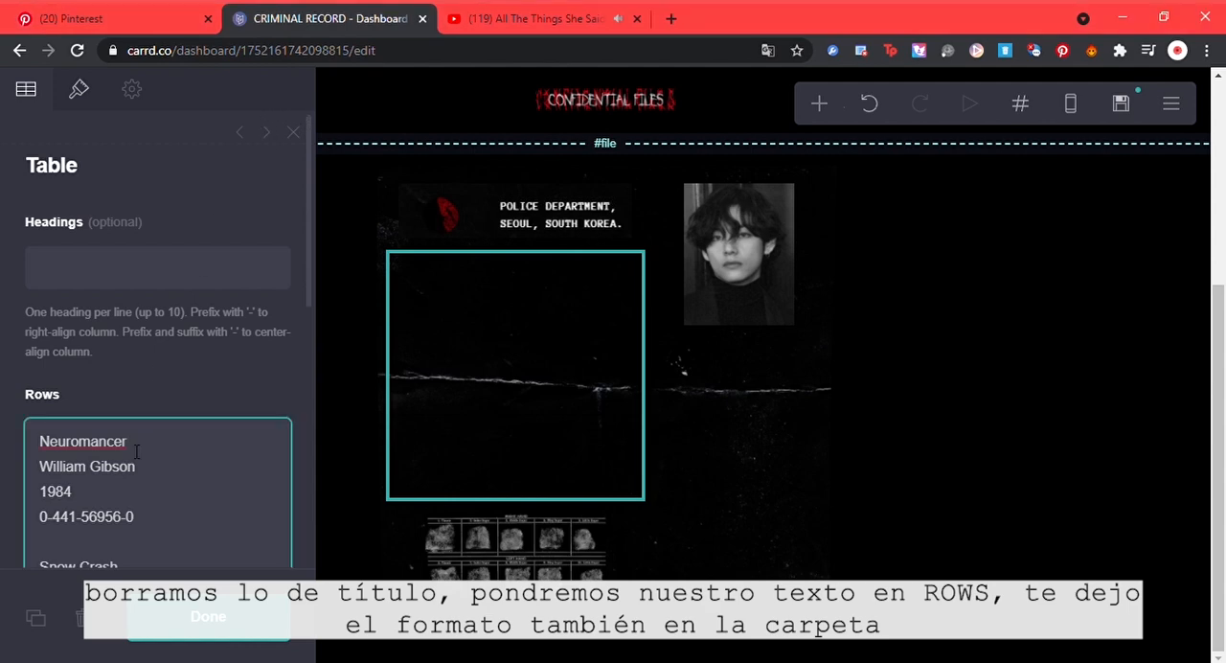
double_click(129, 444)
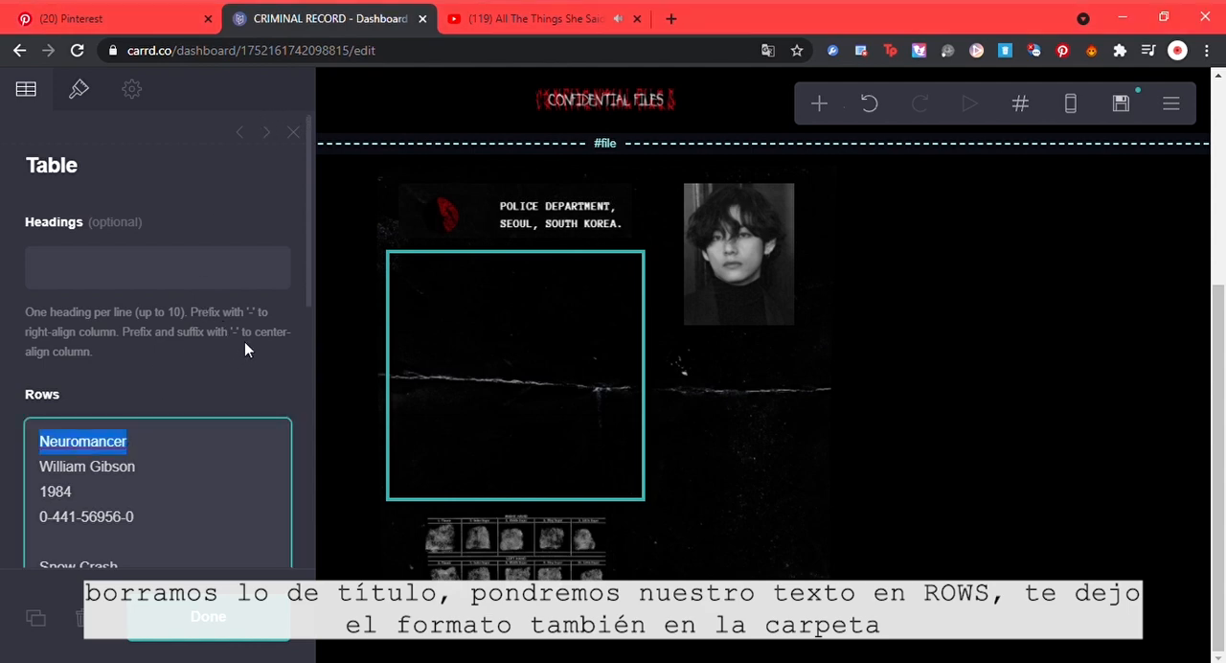
triple_click(181, 517)
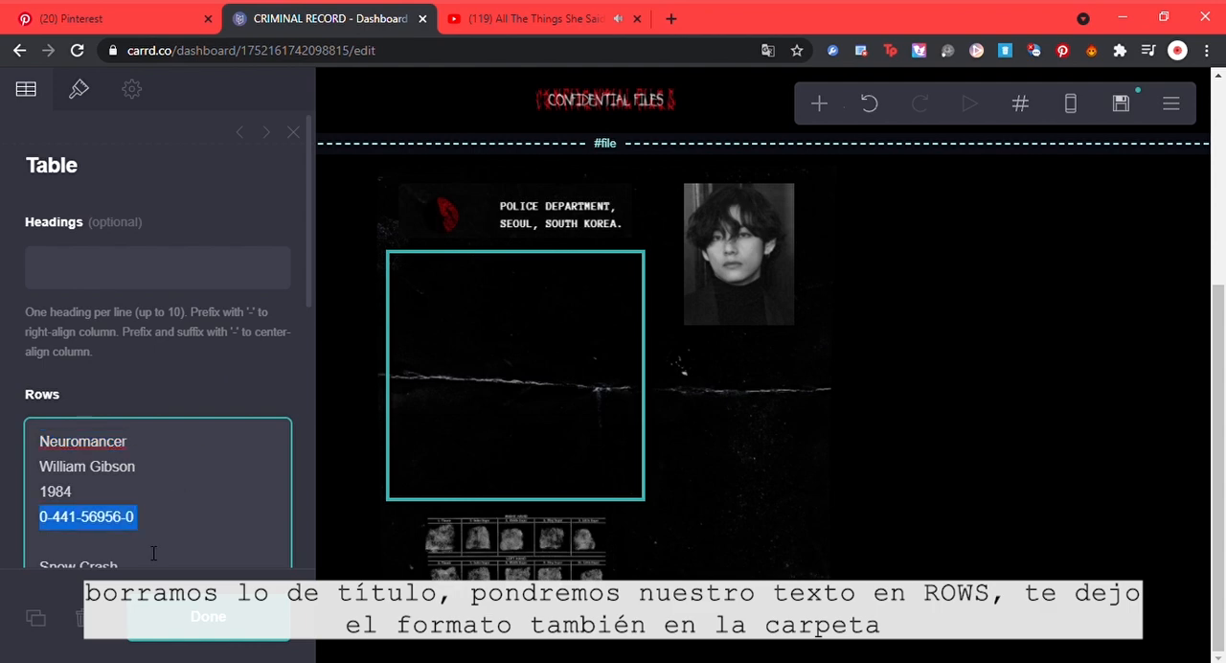
left_click(151, 553)
key("ctrl+a")
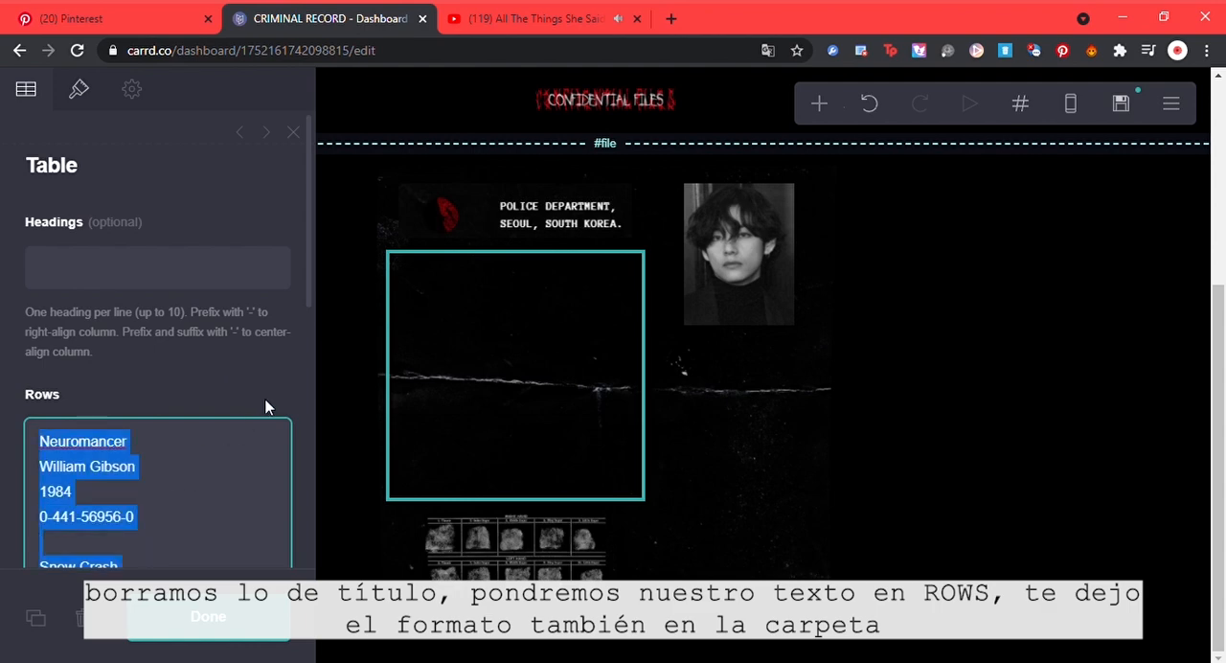
key("BackSpace")
key("ctrl+v")
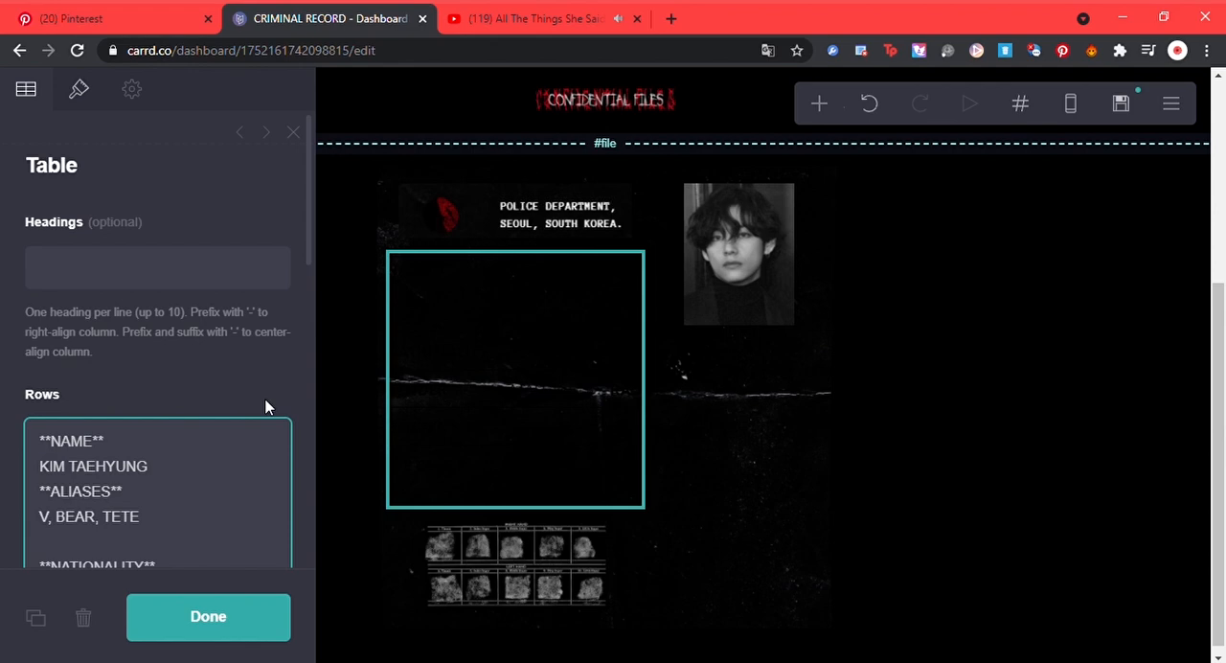
left_click(240, 615)
Step: Set the table's text color to #FFFFFF, its font to Anonymous Pro and its size to 0.5
left_click(520, 338)
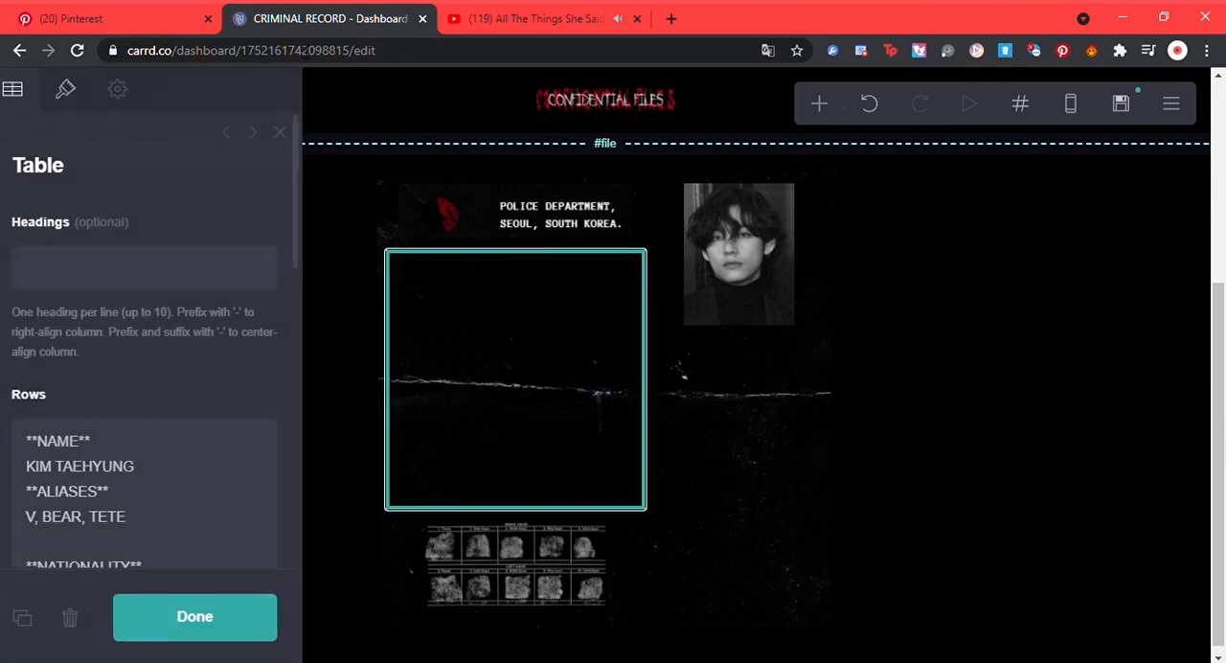
left_click(78, 89)
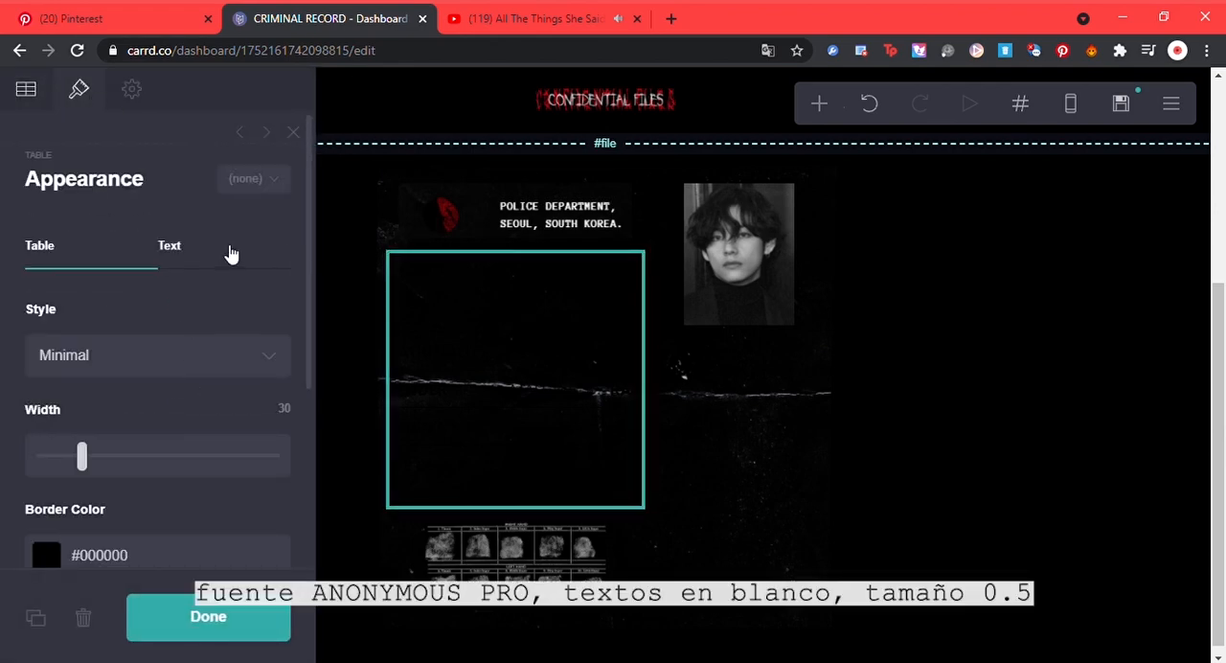
left_click(230, 252)
left_click(149, 359)
left_click_drag(141, 444, 69, 389)
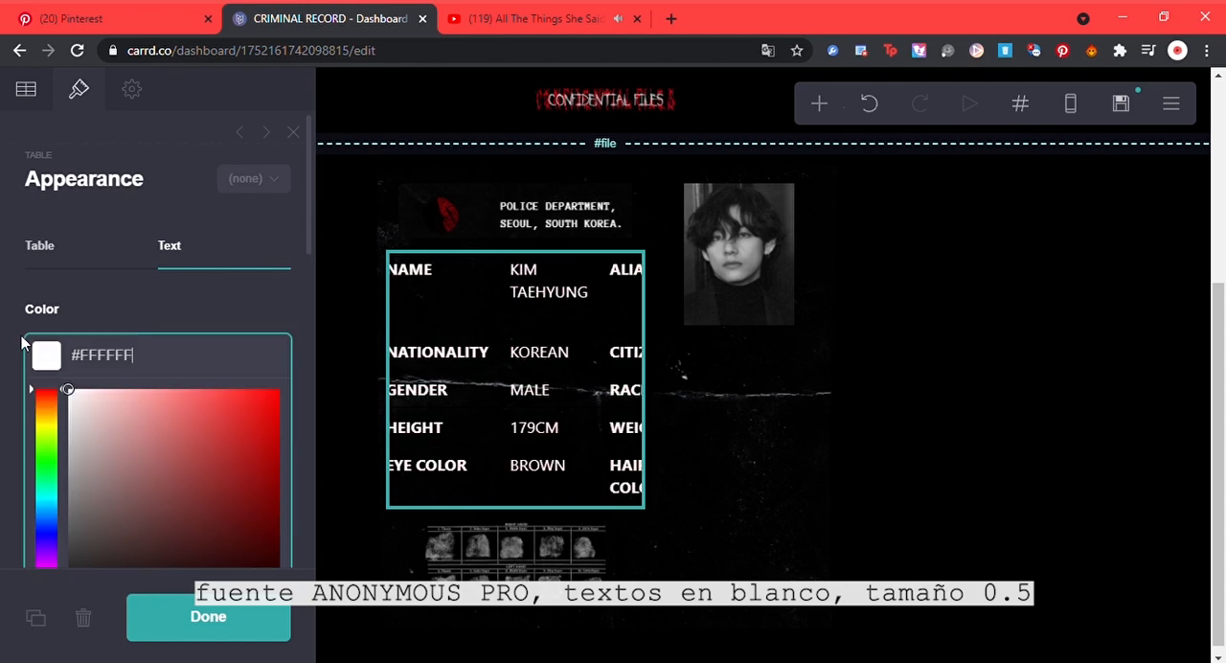
left_click(133, 304)
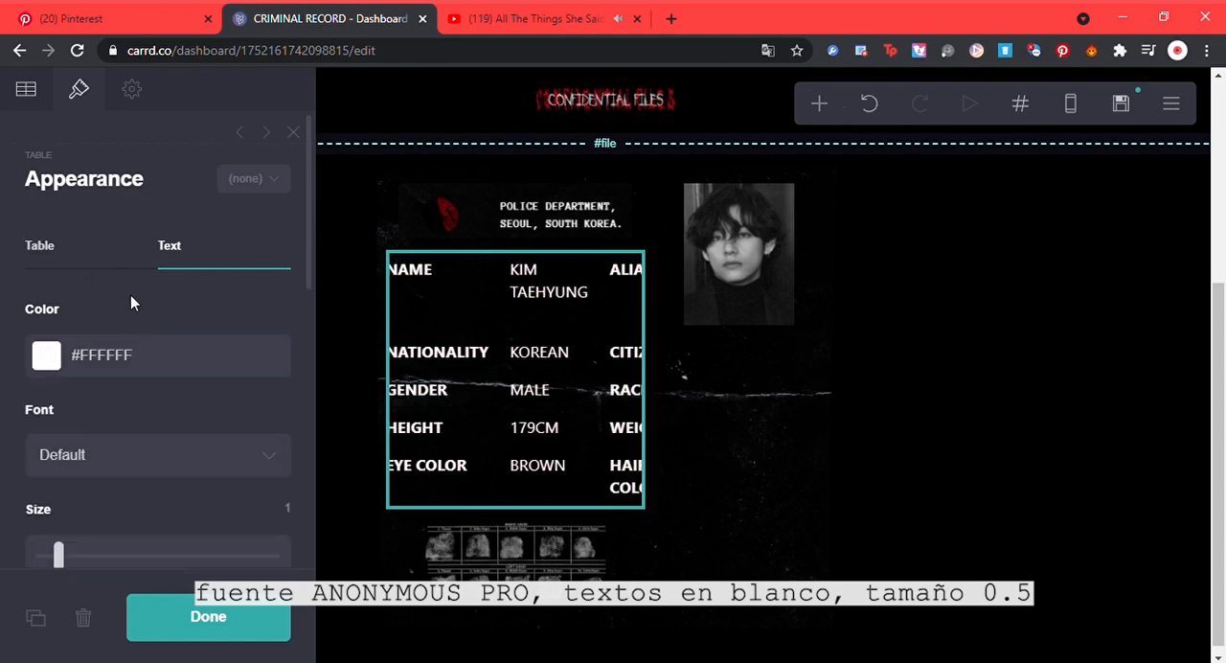
left_click(98, 454)
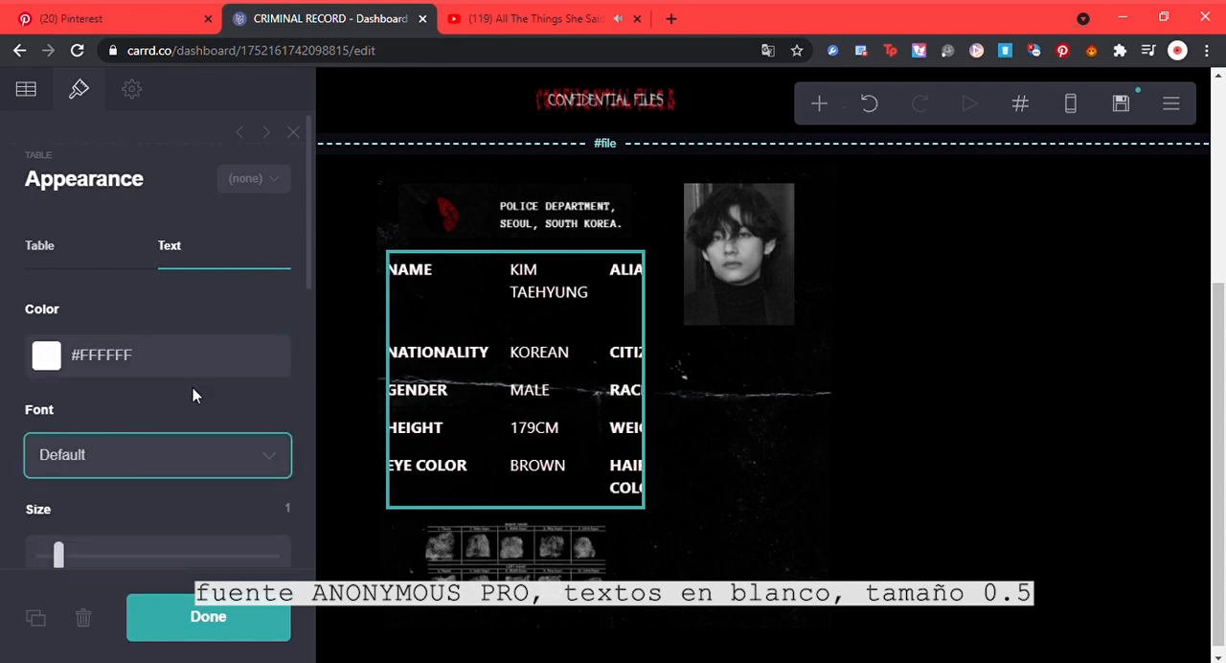
type("anon")
left_click_drag(59, 555, 41, 557)
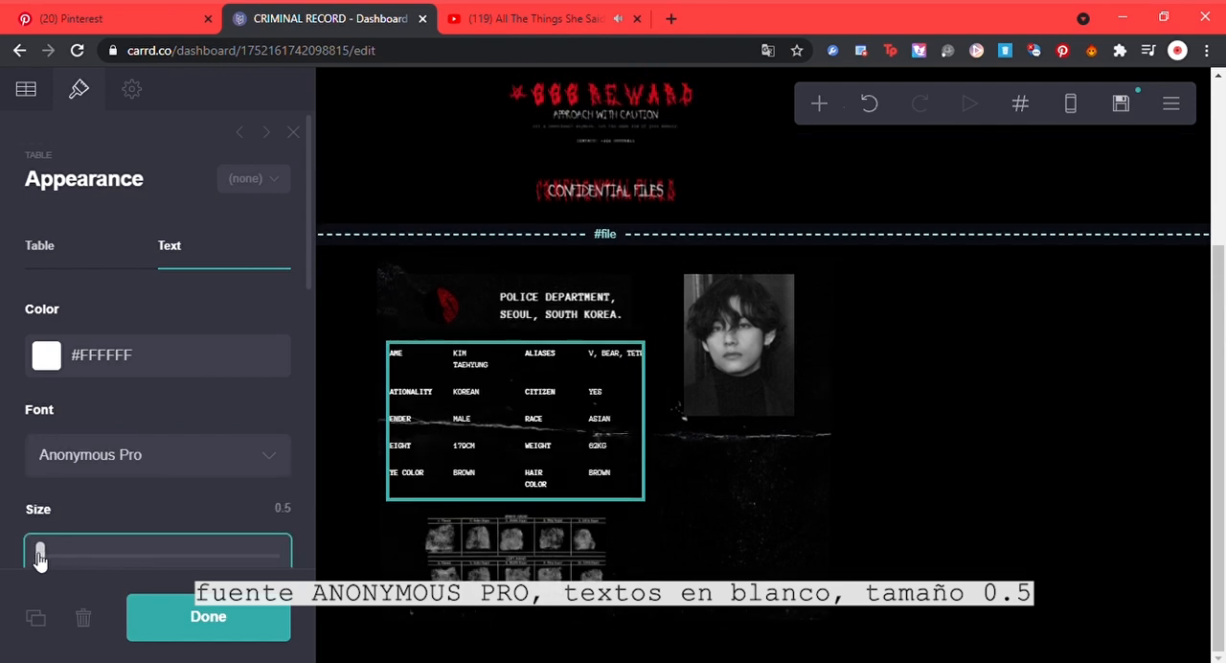
Step: Set the table's border color to #FFFFFF
left_click(80, 263)
left_click(70, 555)
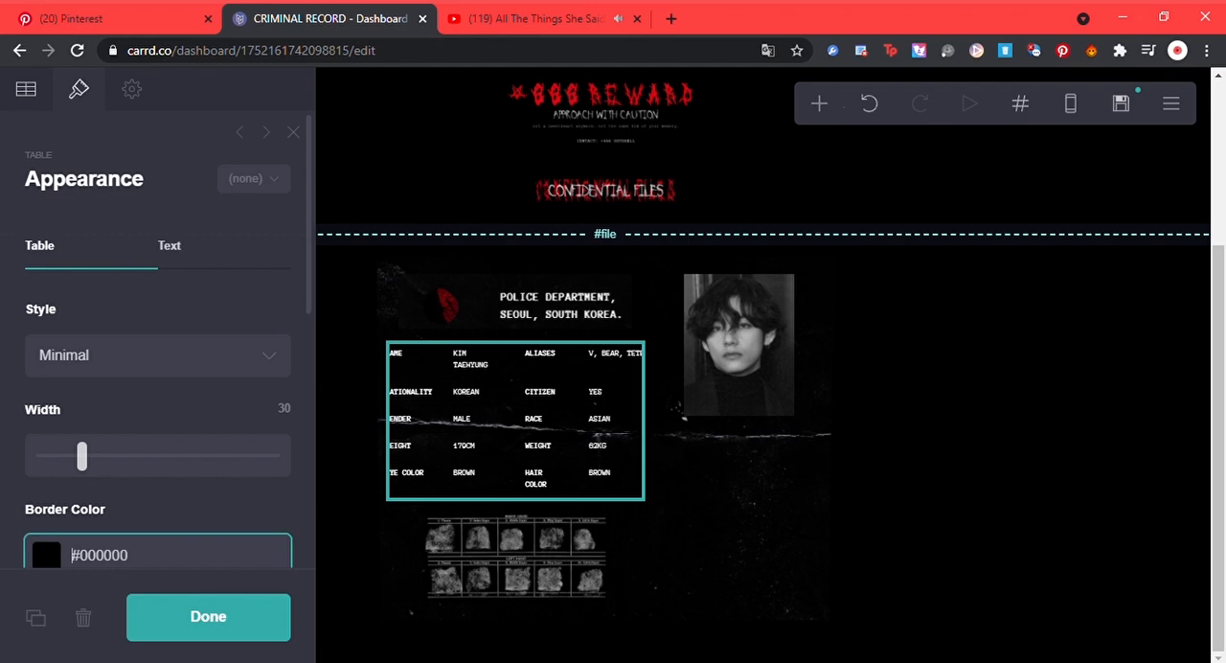
left_click_drag(307, 298, 302, 345)
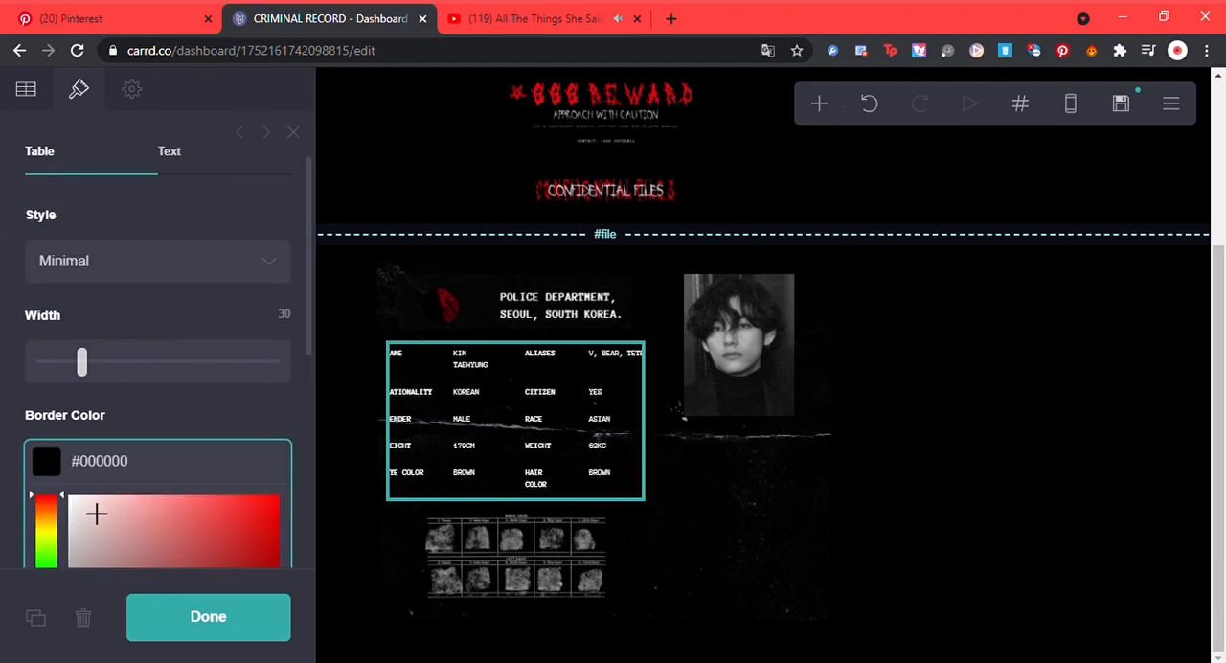
left_click_drag(94, 514, 41, 495)
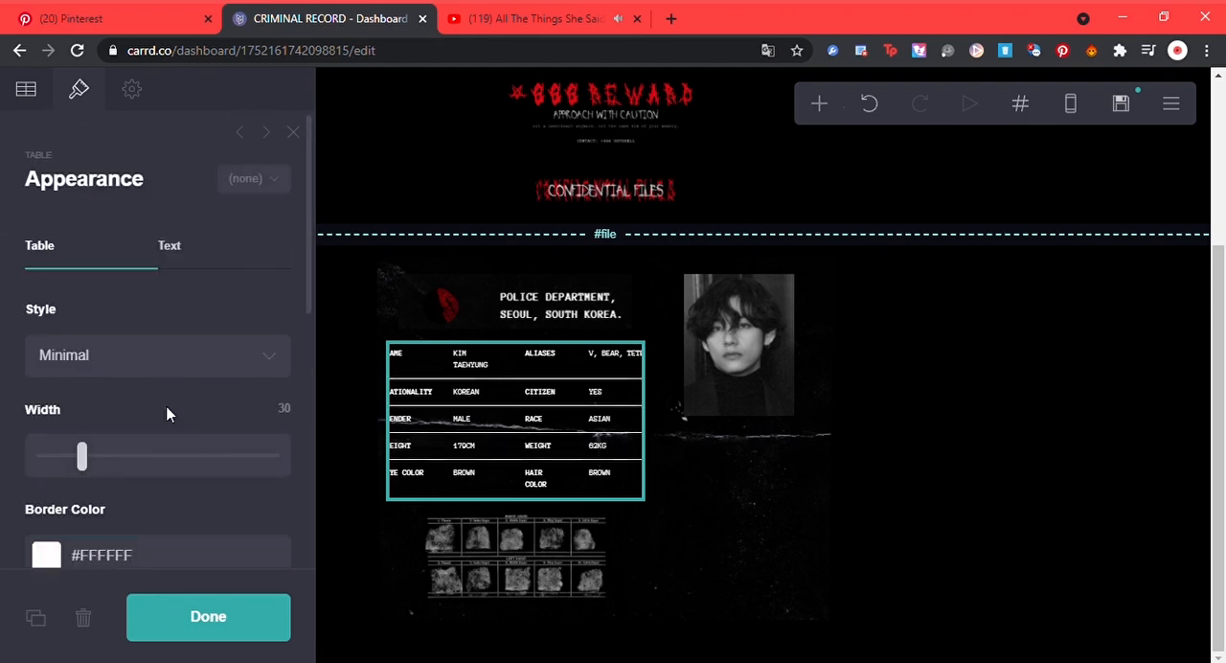
Step: Set the width of the profile table below the police department header to 15
left_click(726, 504)
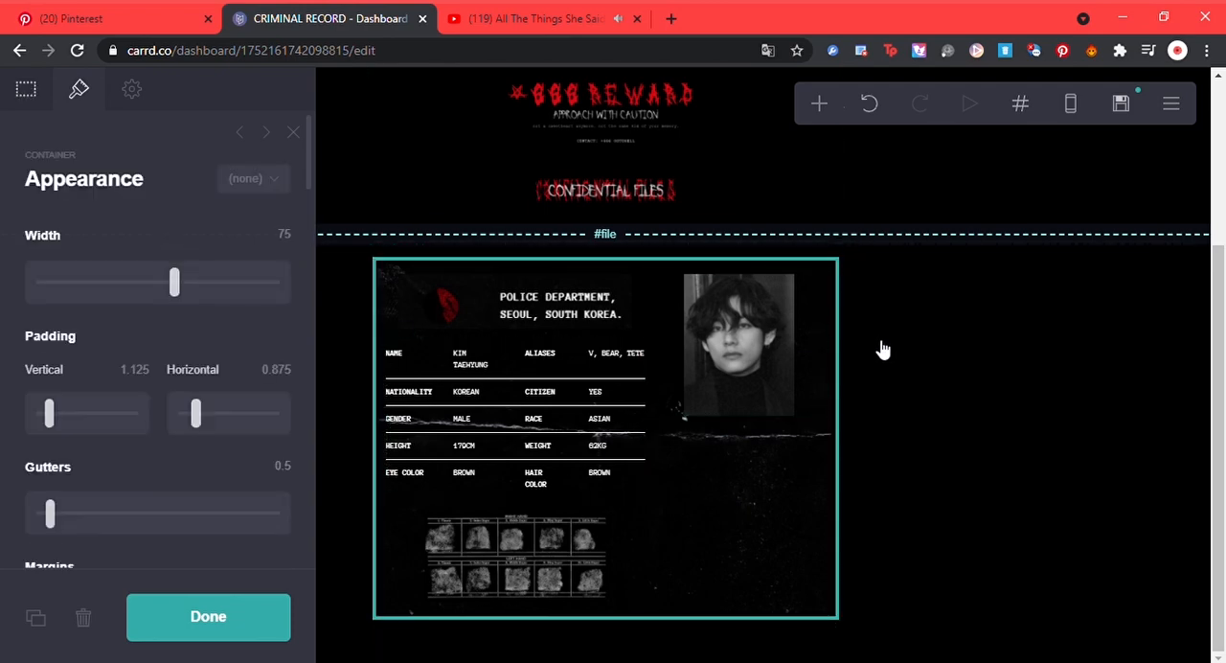
left_click(591, 426)
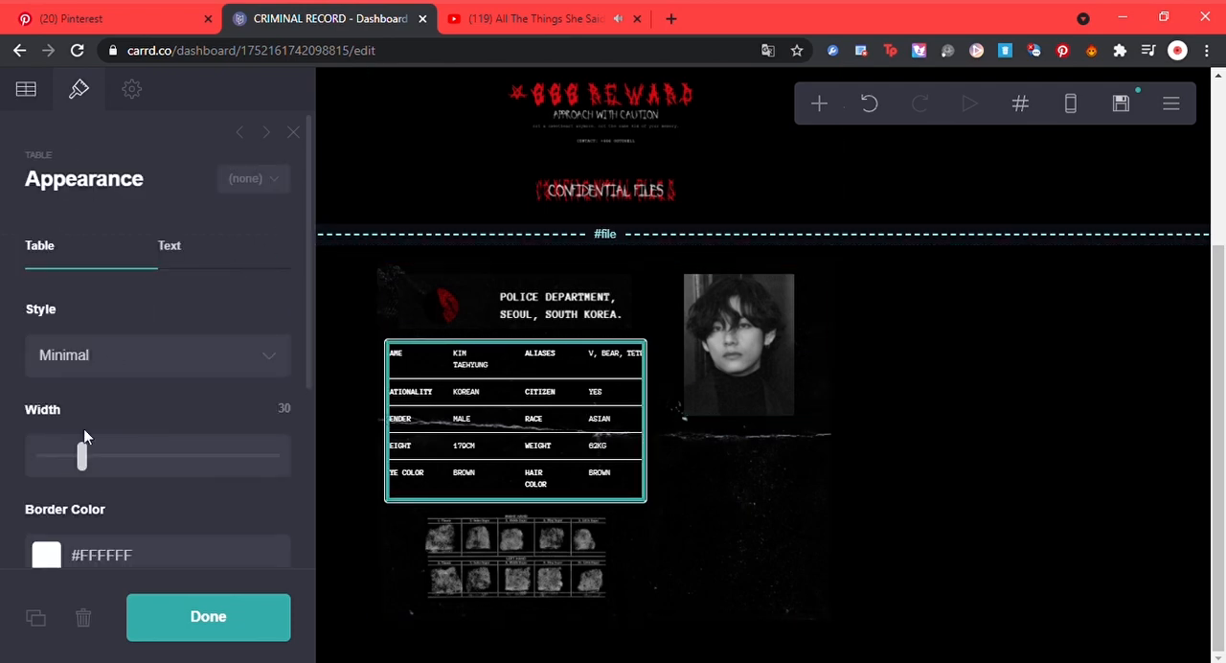
left_click_drag(81, 455, 38, 474)
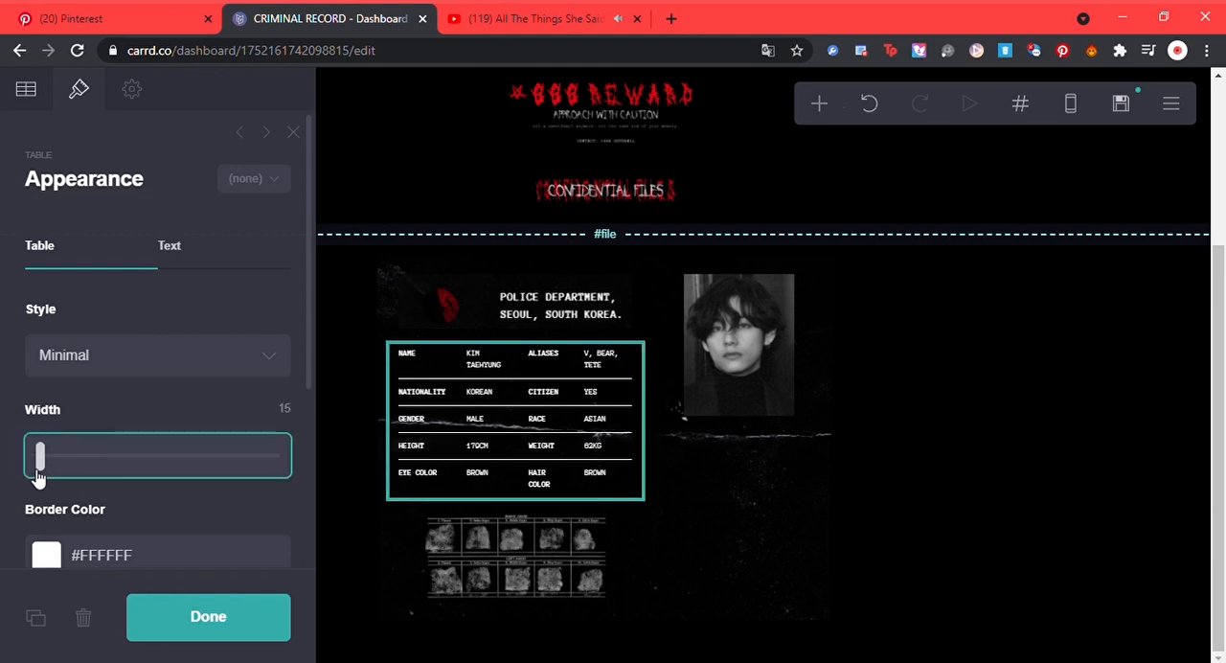
left_click(913, 425)
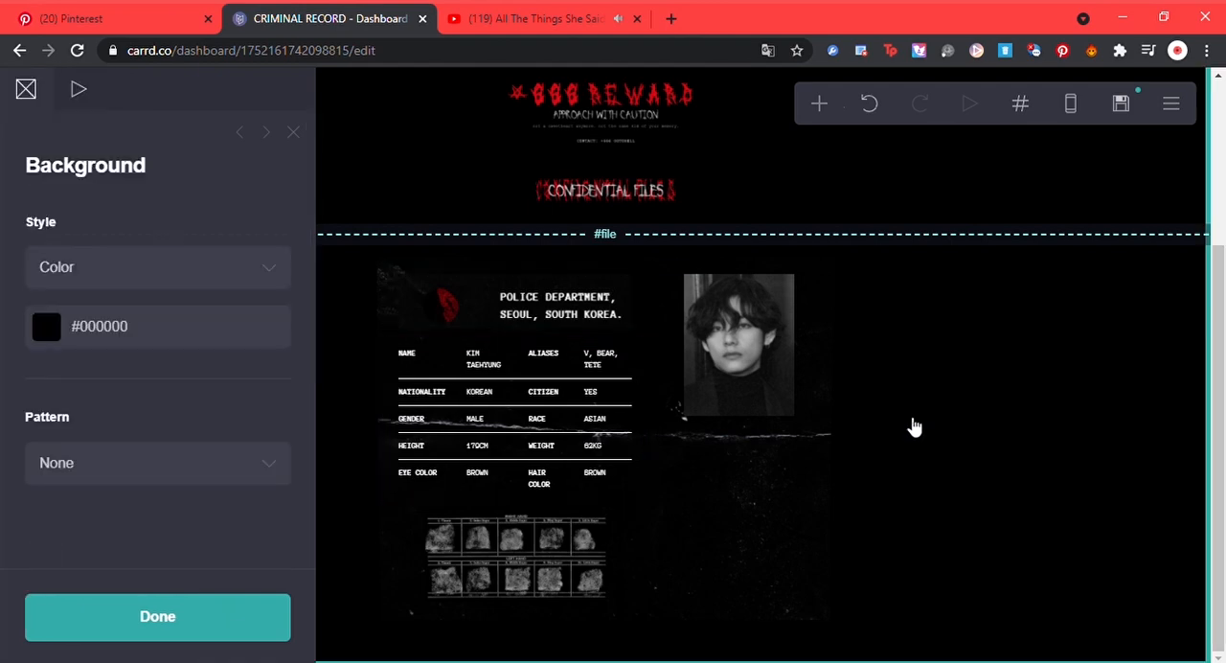
Step: Add a second table below the profile table and replace its default headings with ABOUT THE CRIME
left_click(607, 464)
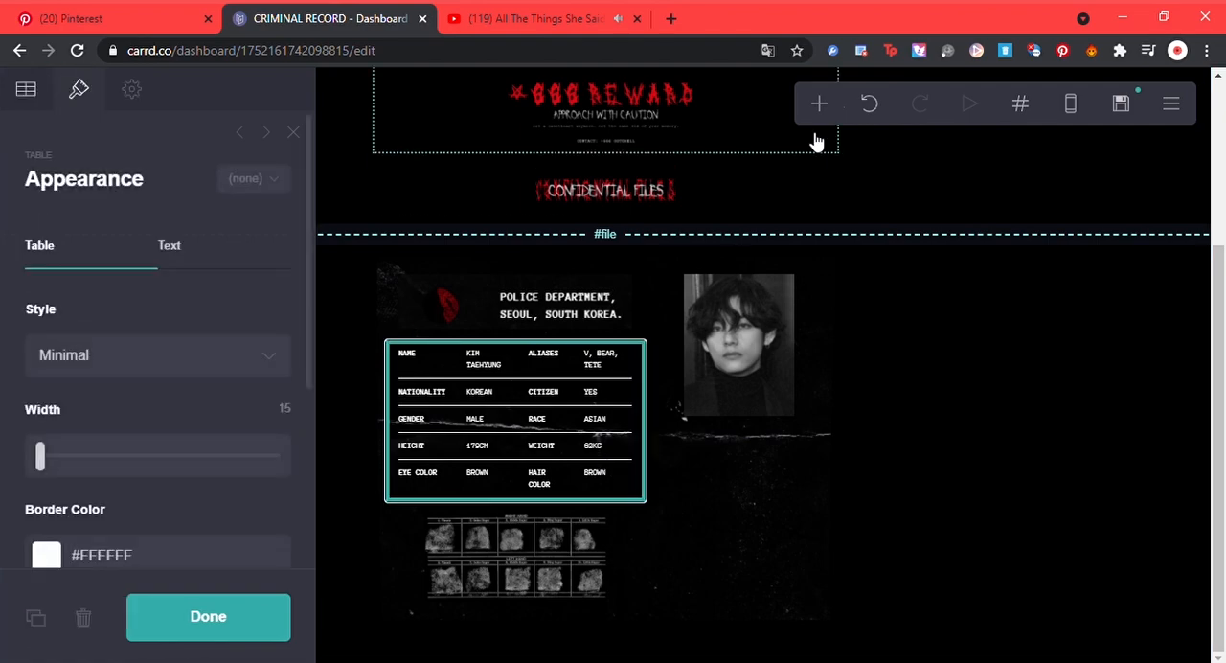
left_click(827, 110)
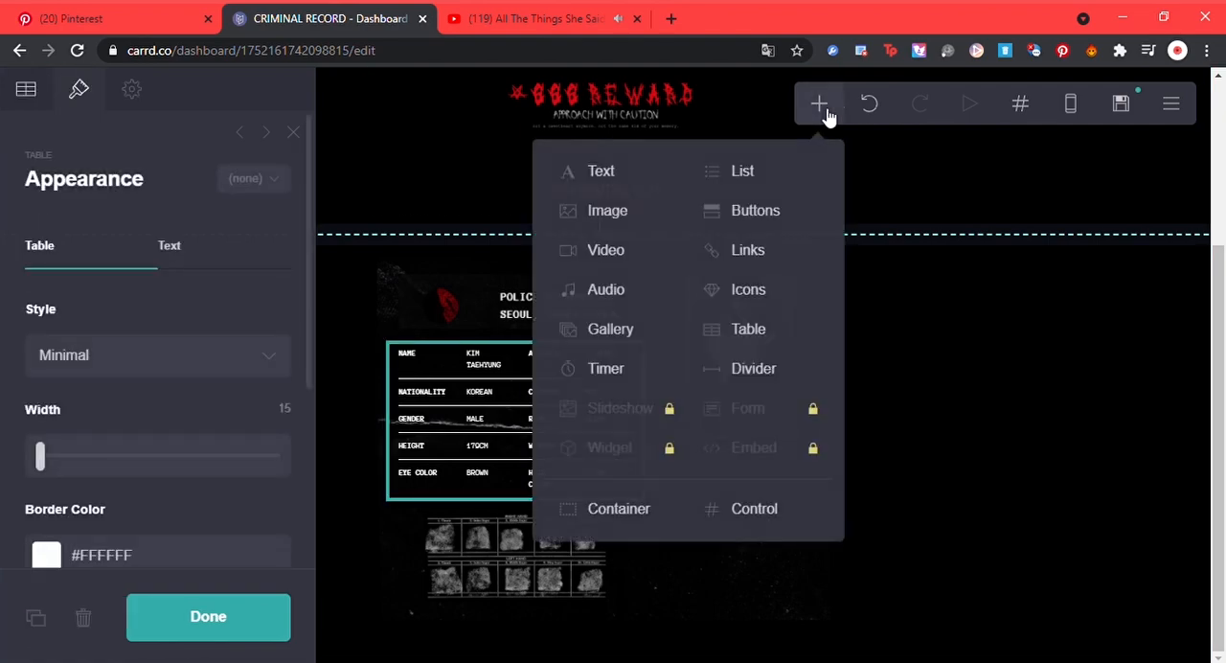
left_click(734, 343)
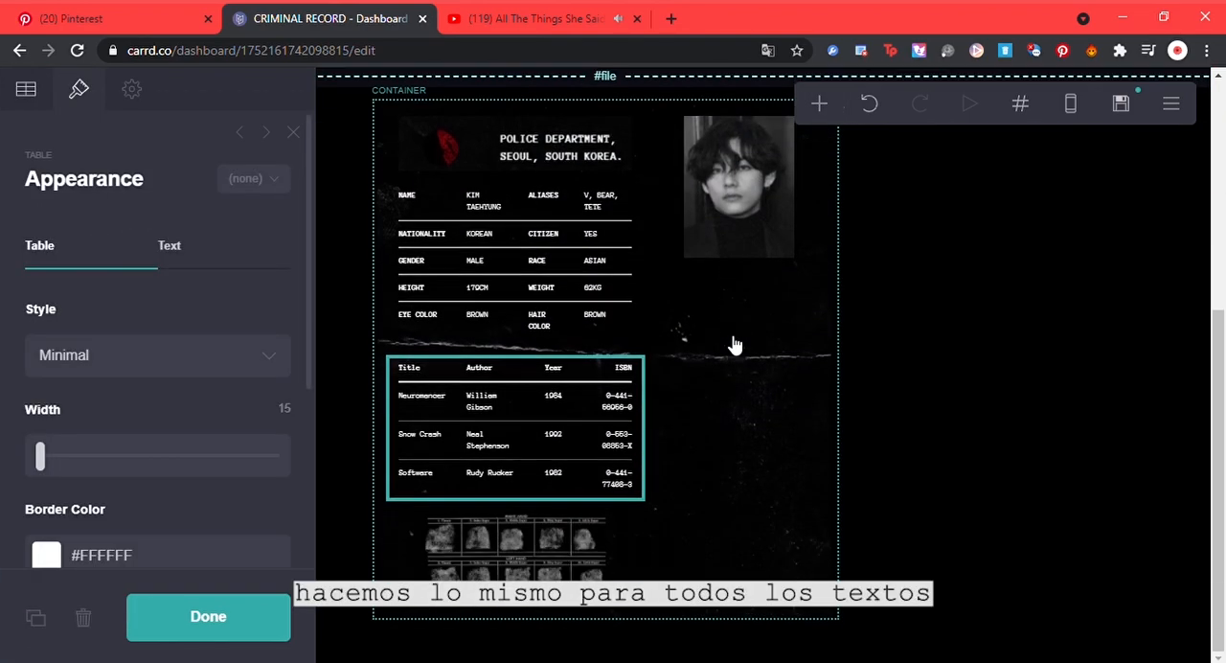
left_click(253, 253)
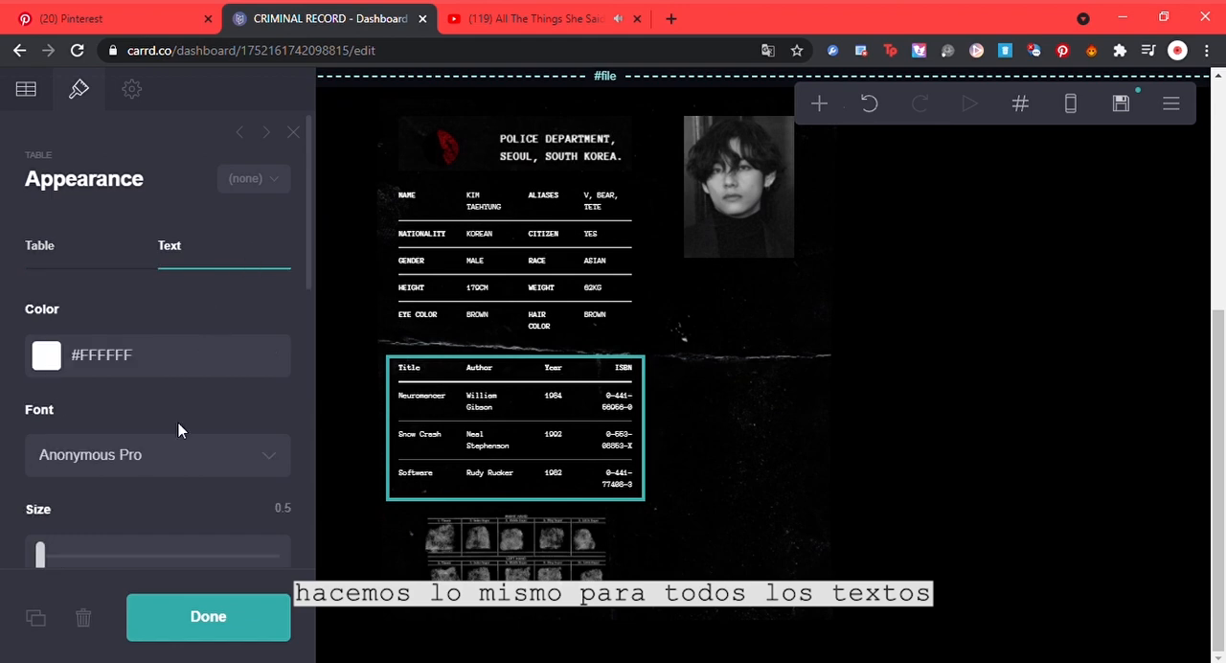
left_click(29, 91)
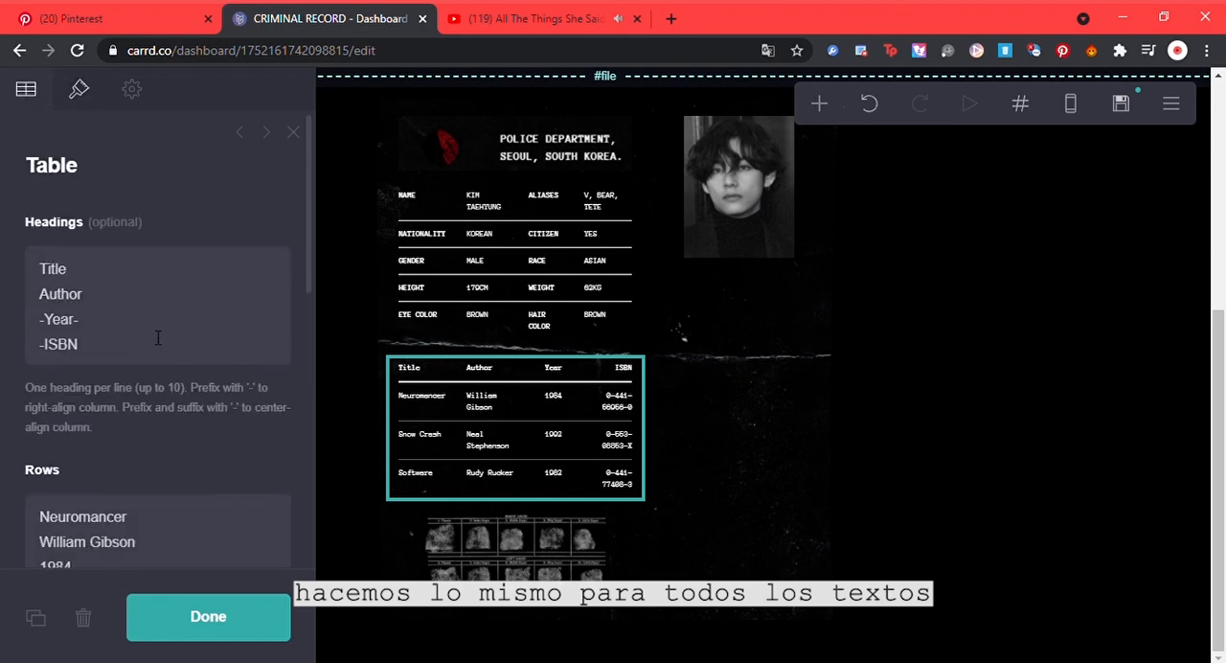
left_click_drag(152, 345, 2, 221)
type("ABO")
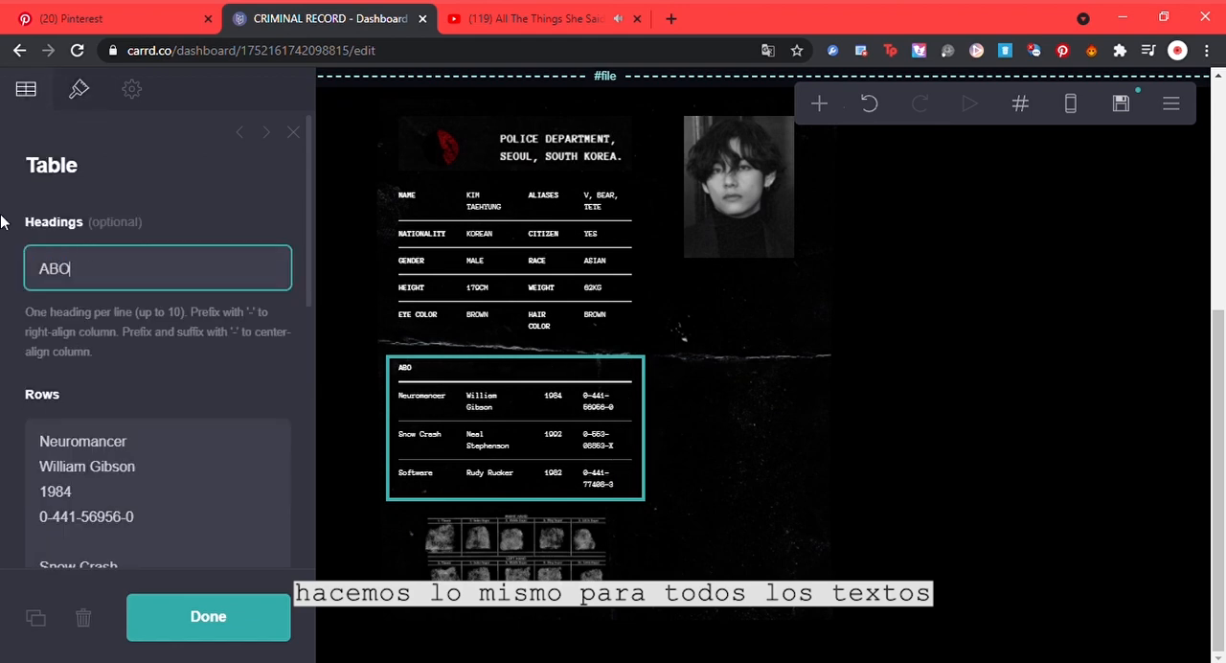
type("UT THE CRIME")
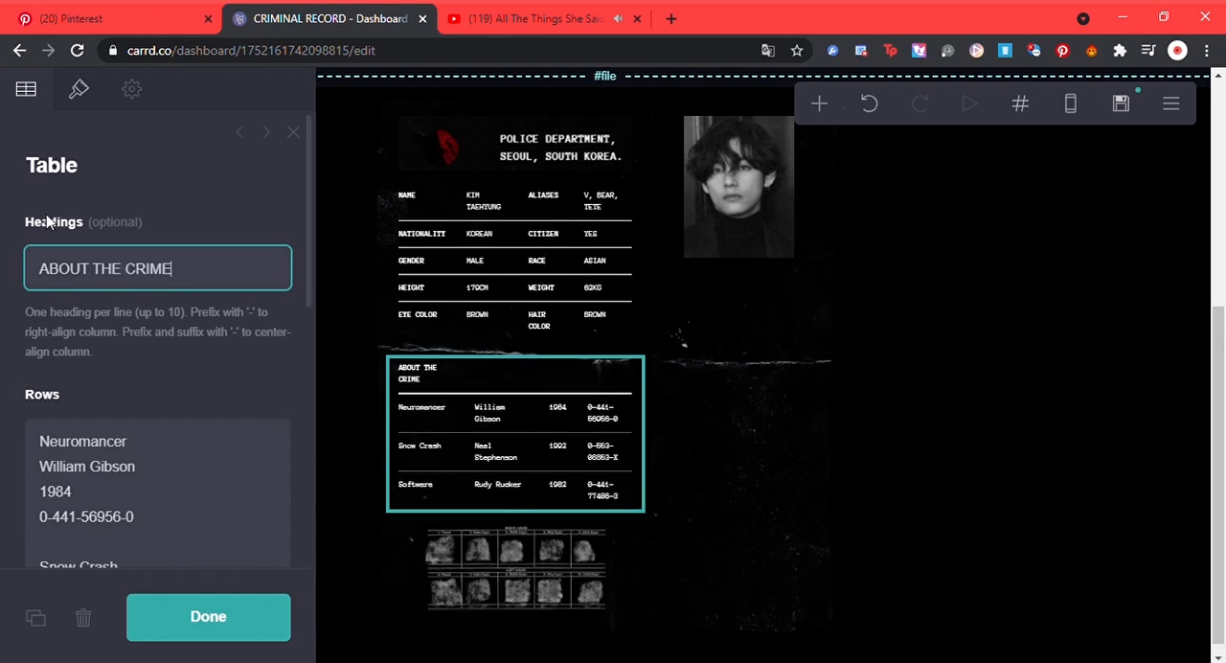
Step: Replace the sample rows of the ABOUT THE CRIME table with the prepared Lorem ipsum paragraph
key("alt+Tab")
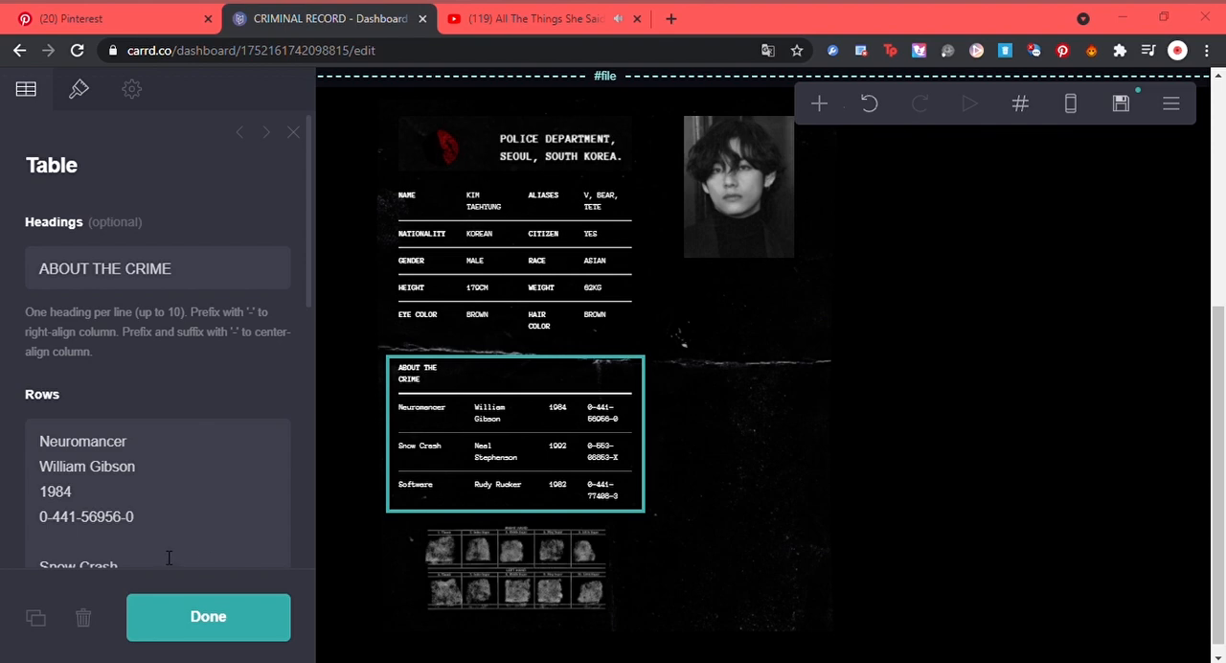
left_click(112, 526)
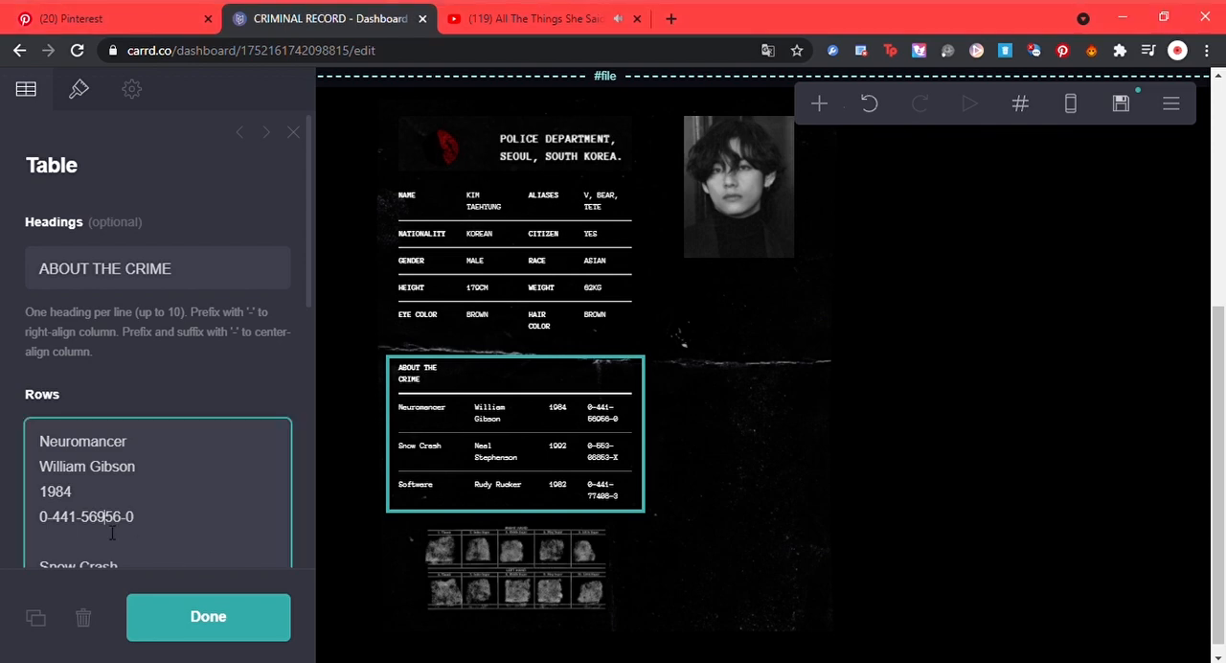
key("ctrl+a")
key("BackSpace")
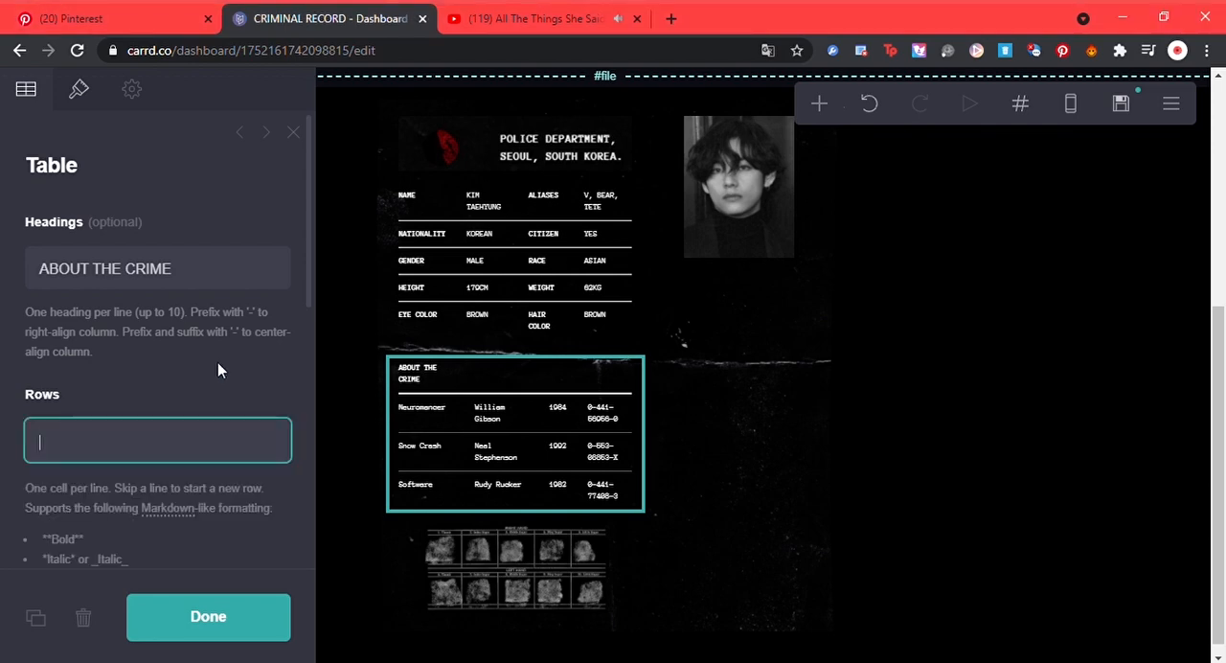
type("Lorem ipsum dolor sit amet, consectetur adipiscing elit. Duis et sem blandit, pharetra quam quis, venenatis risus. Etiam convallis pellentesque justo, in tristique elit scelerisque at. Vestibulum nulla nunc, pulvinar eu neque id, aliquam varius augue. Phasellus efficitur congue nisi sit amet porttitor. Phasellus in dolor massa.")
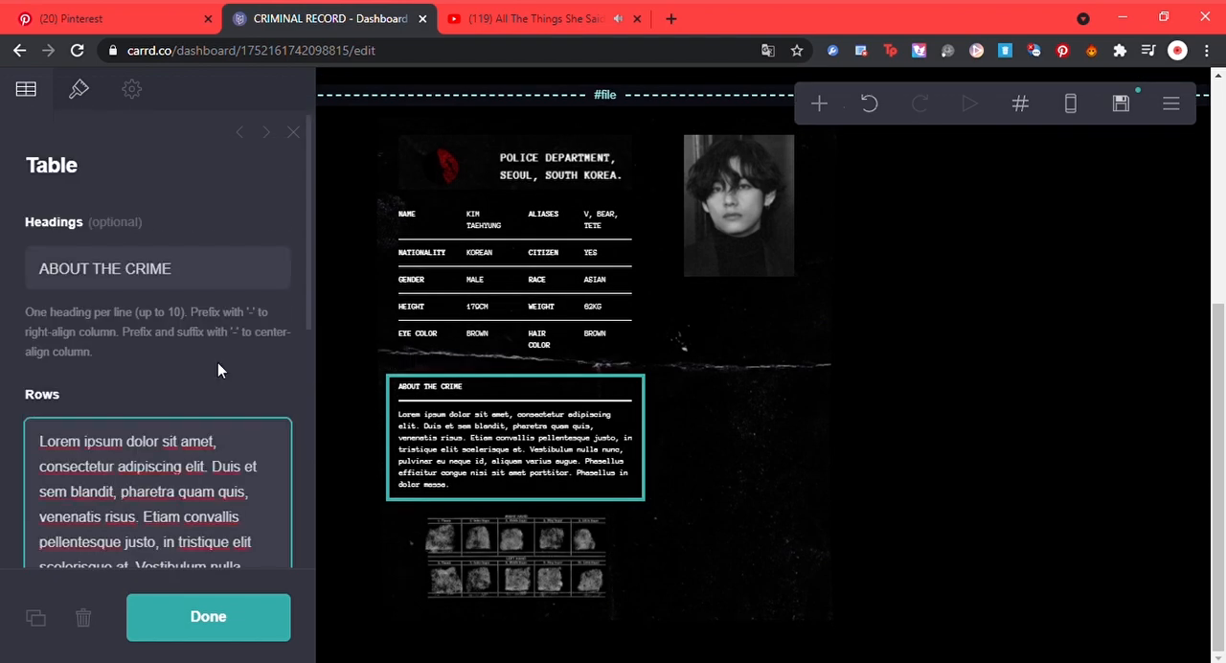
left_click(83, 98)
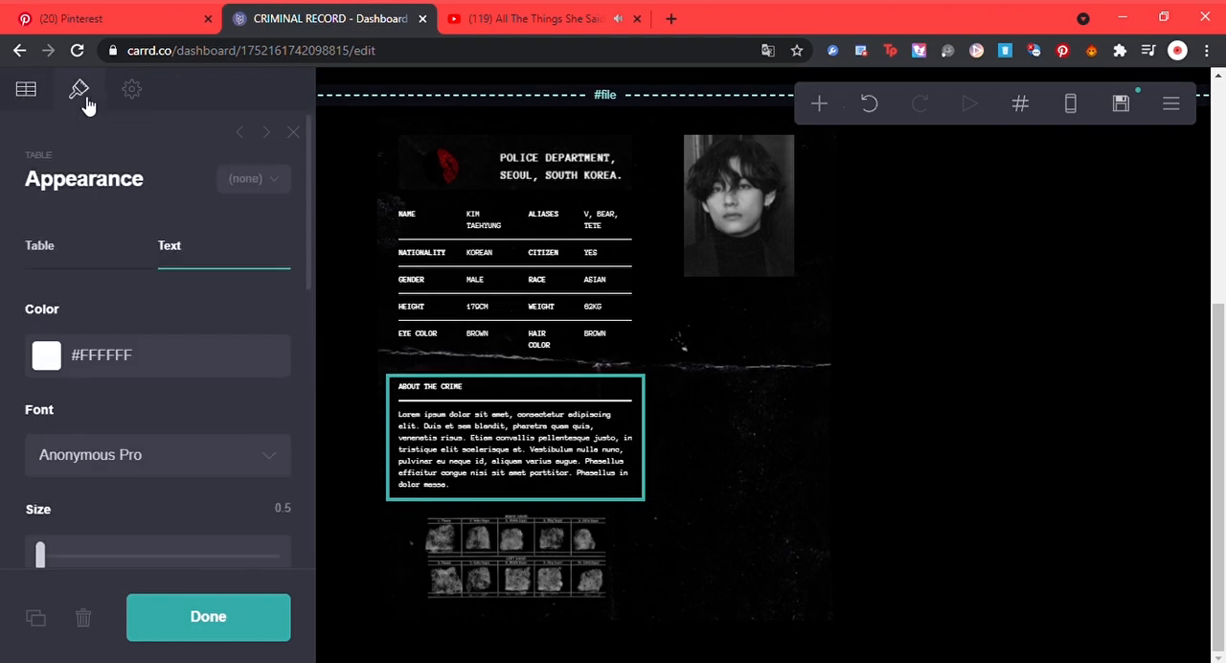
Step: Add a table to the portrait's column and move it above the portrait image
left_click(698, 438)
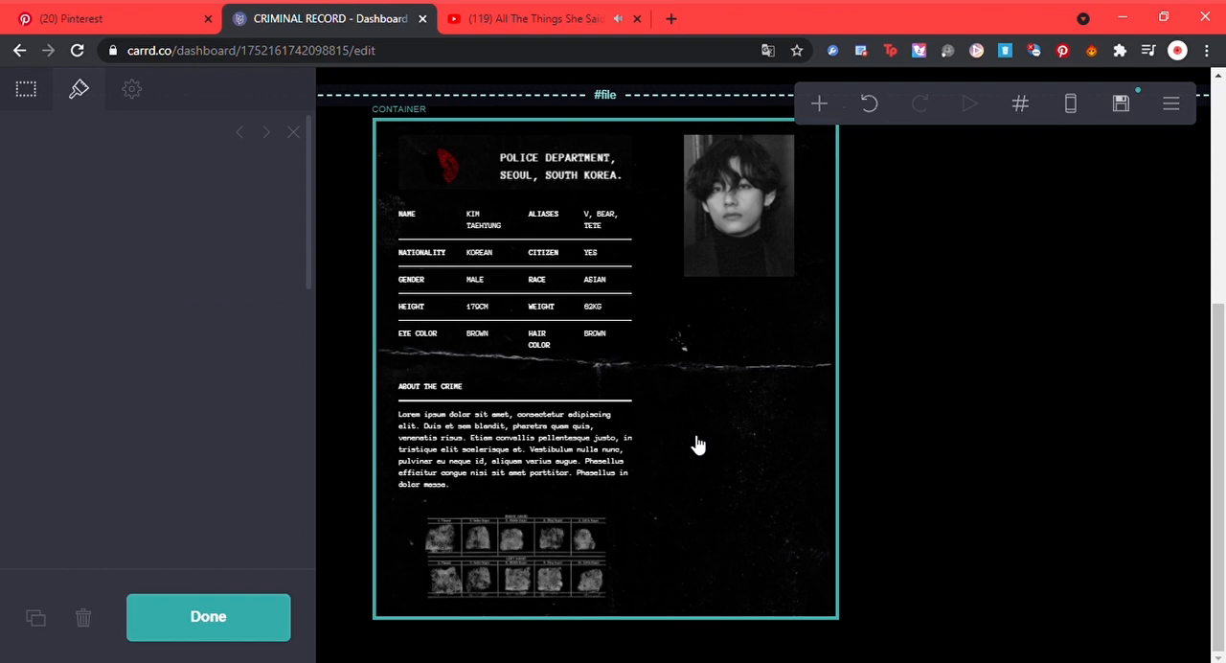
left_click(756, 204)
left_click(821, 105)
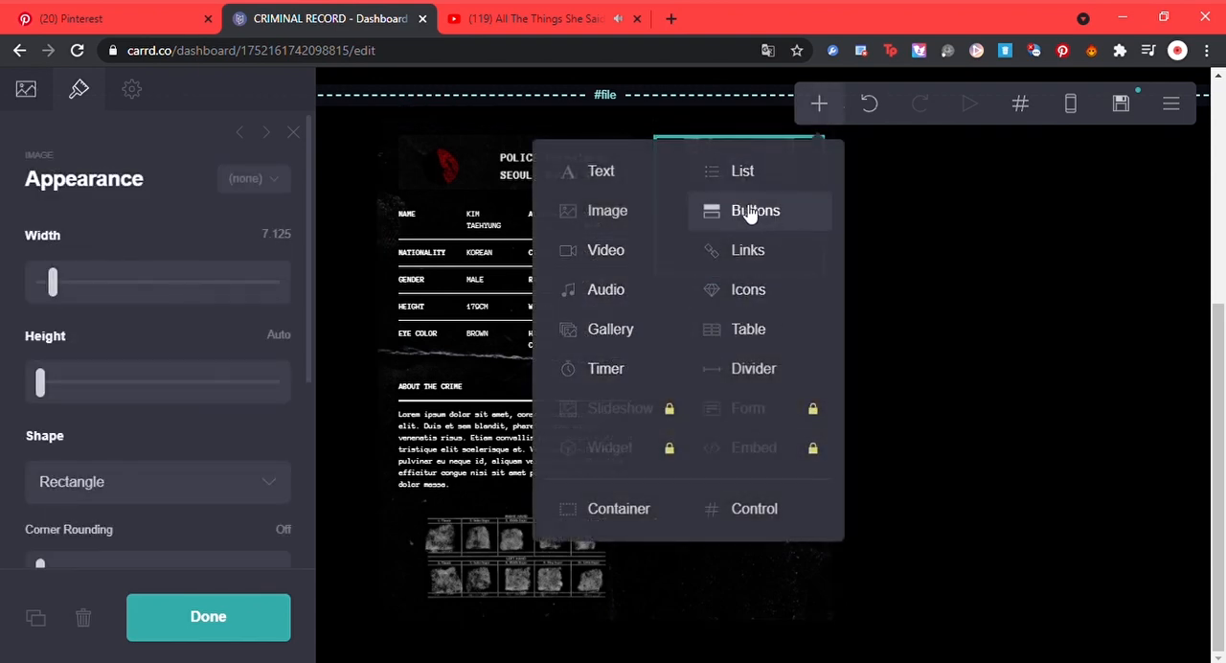
left_click(747, 330)
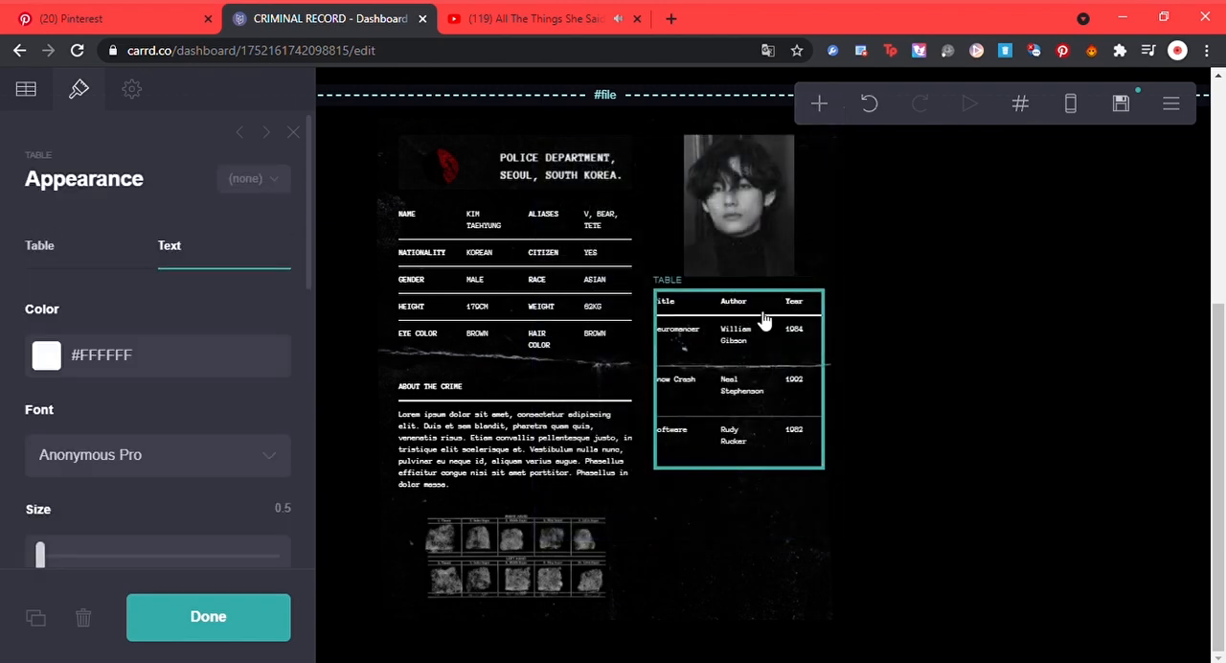
left_click_drag(764, 321, 764, 158)
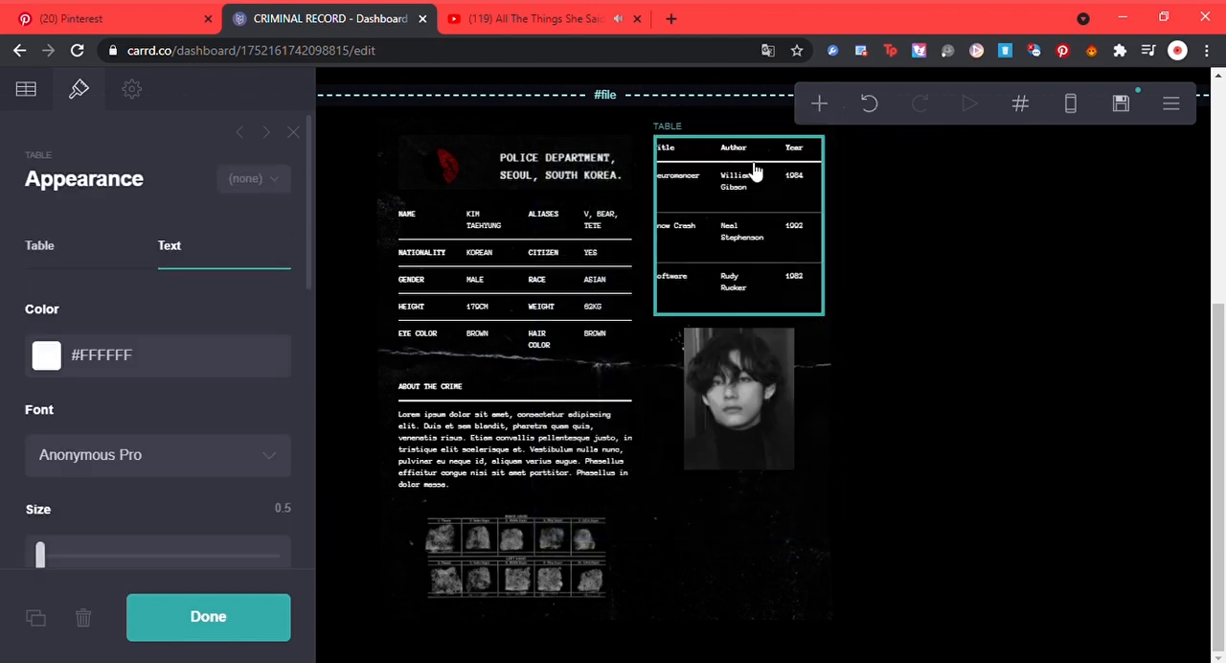
Step: Clear the new table's headings and replace its sample rows with the prepared file number, purpose number and SRU ID entries
left_click(518, 661)
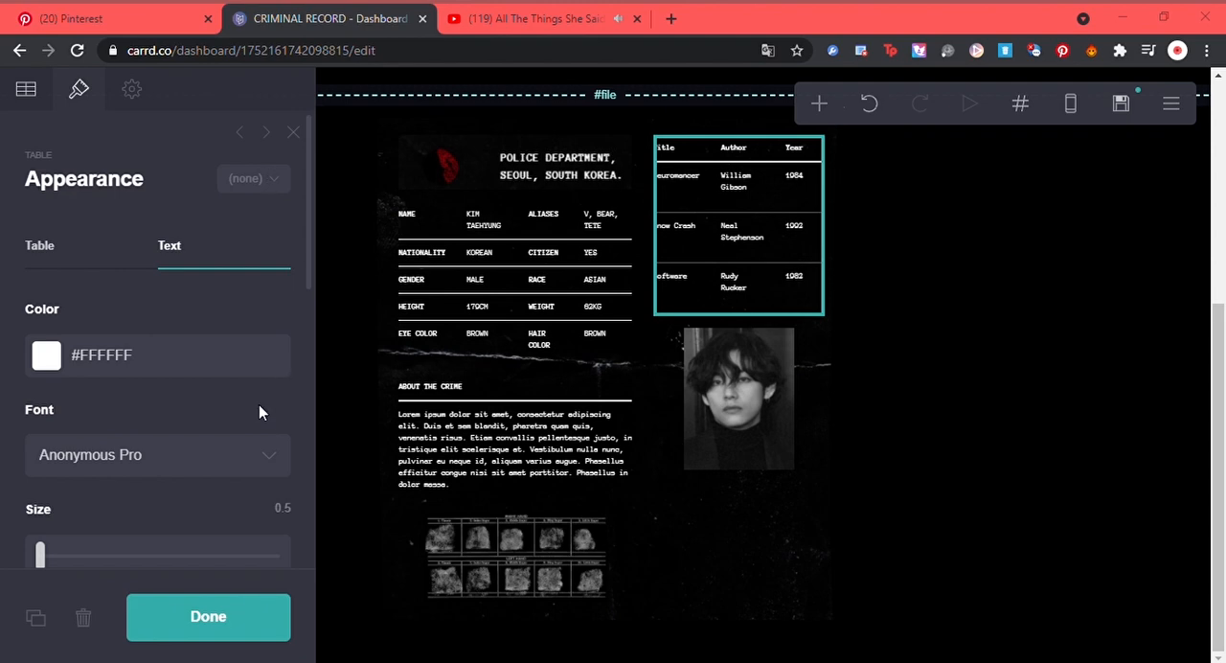
left_click(26, 88)
left_click_drag(114, 350, 19, 278)
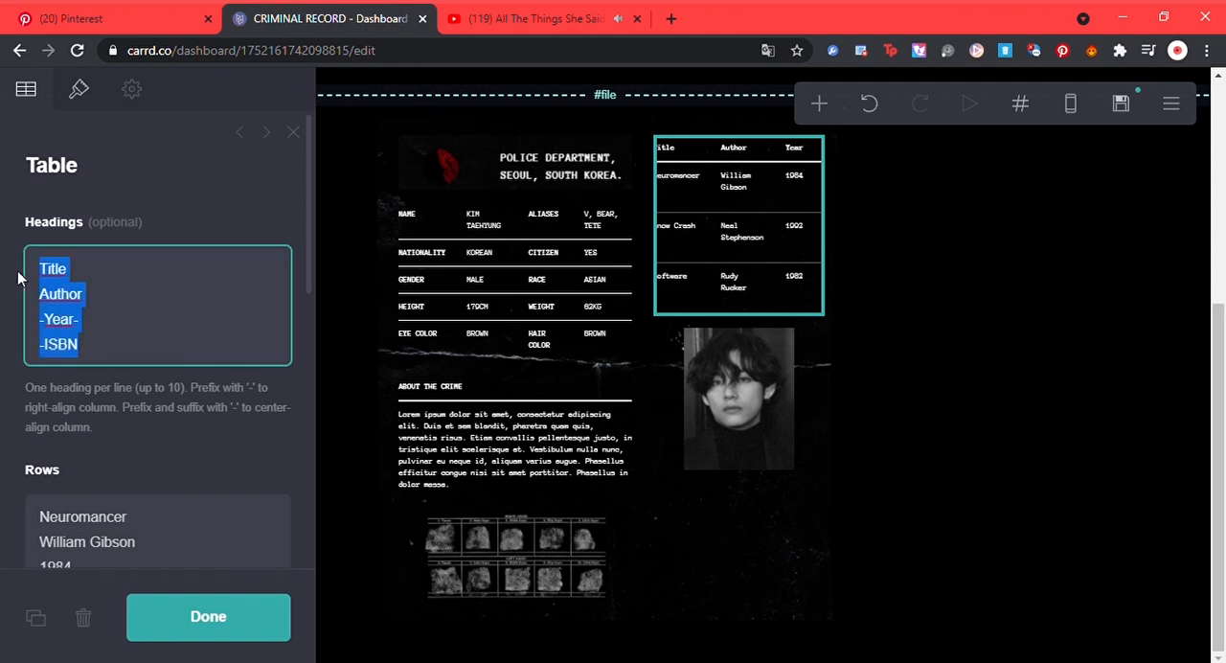
key("BackSpace")
left_click_drag(201, 453, 243, 389)
left_click(205, 503)
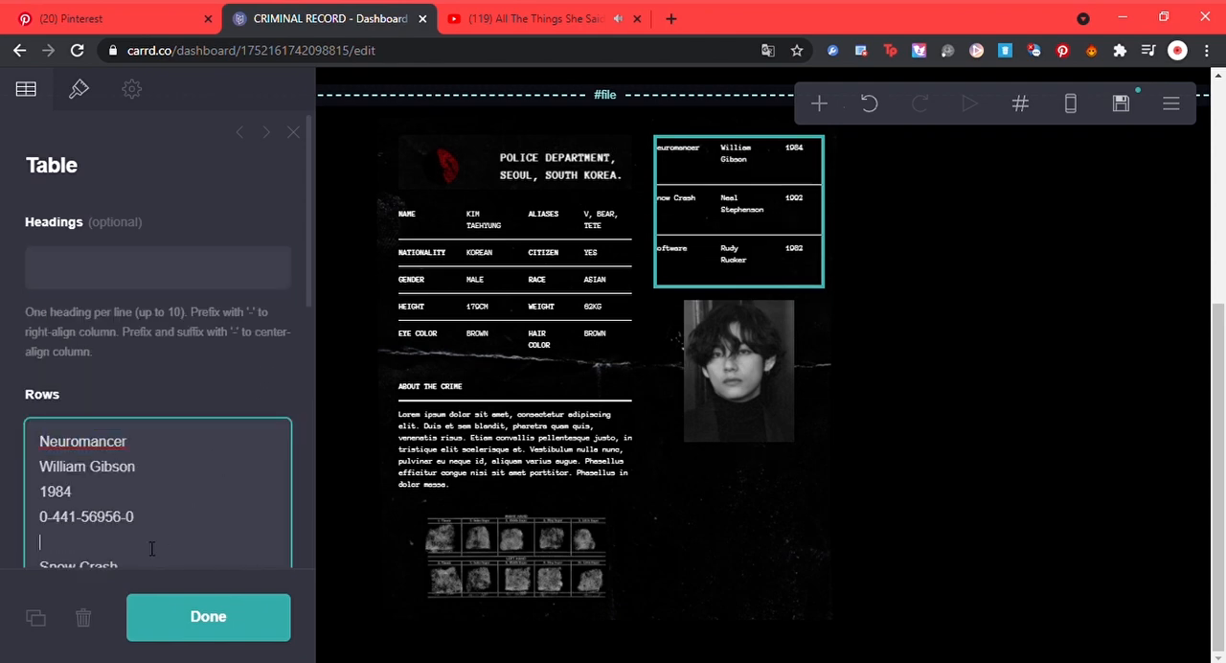
key("ctrl+a")
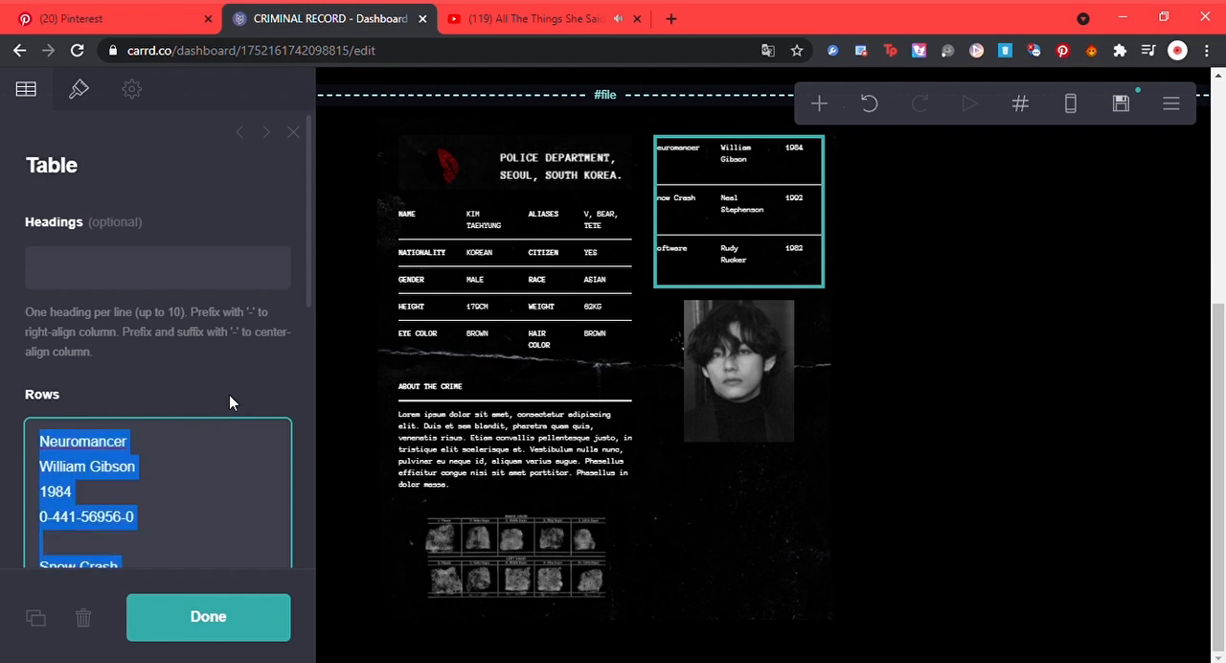
key("BackSpace")
key("ctrl+v")
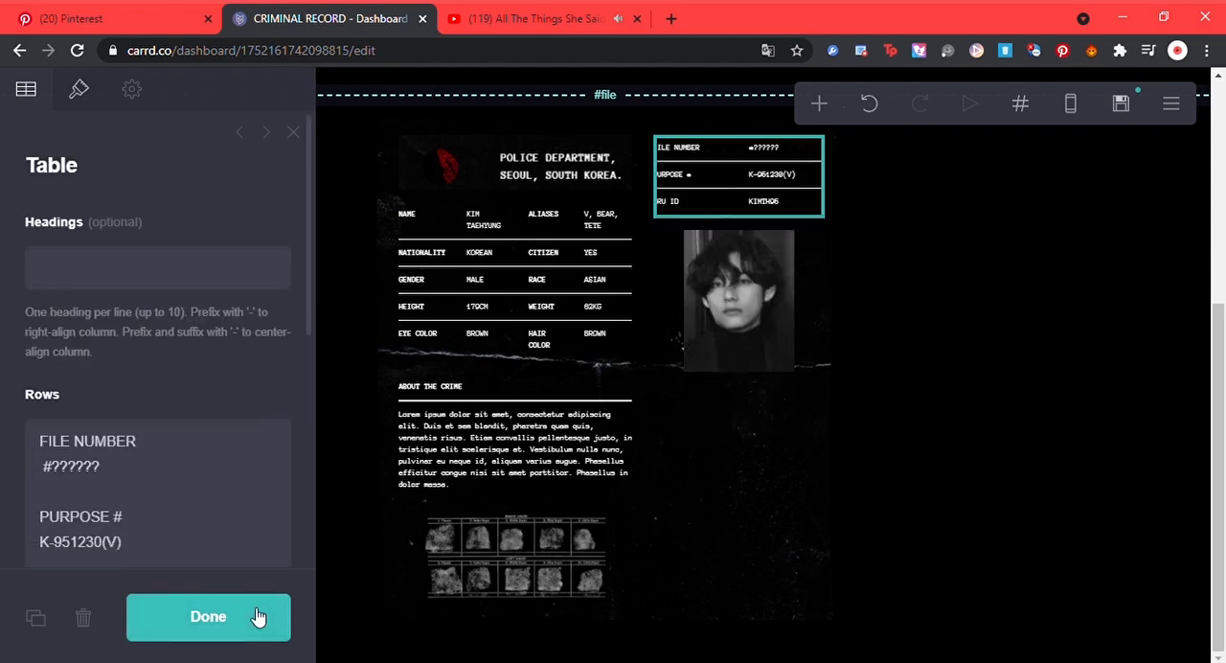
left_click(255, 615)
Step: Add a table below the portrait image and replace its default headings with SNS
left_click(780, 240)
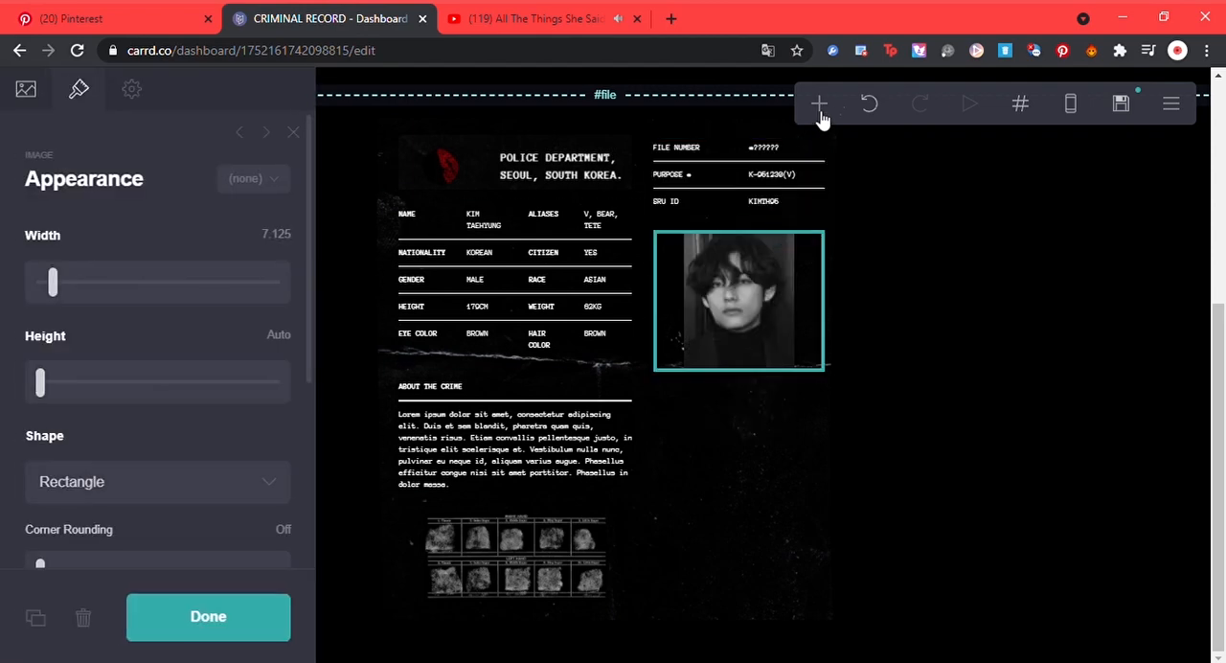
left_click(820, 110)
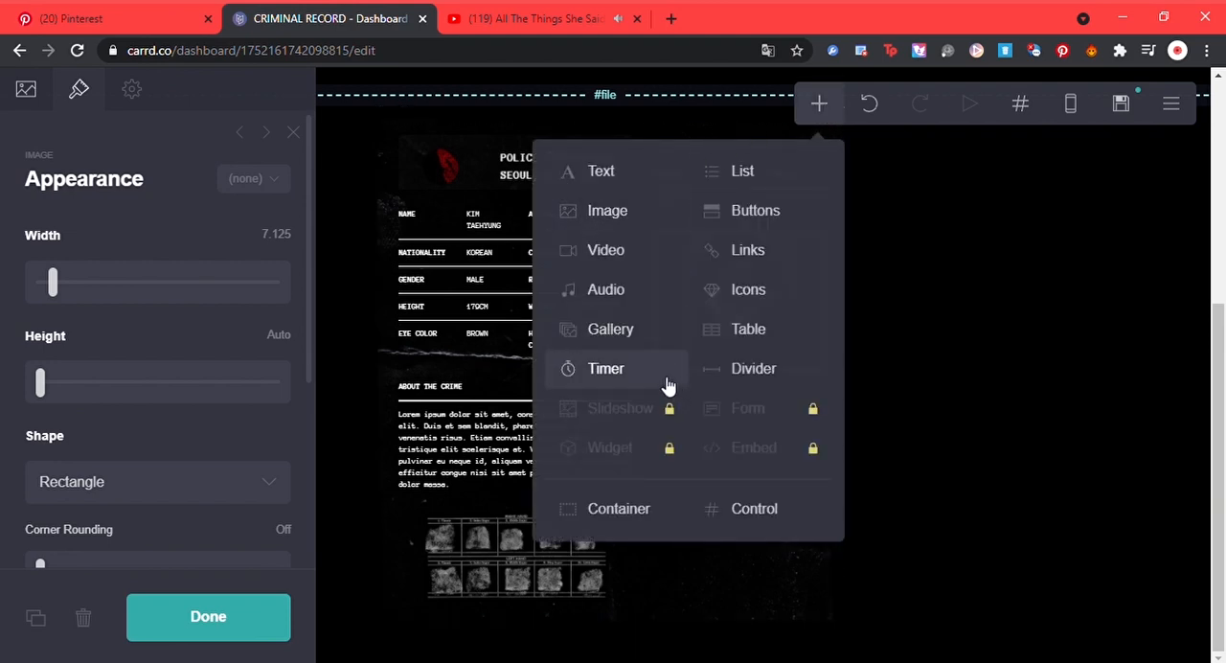
left_click(729, 329)
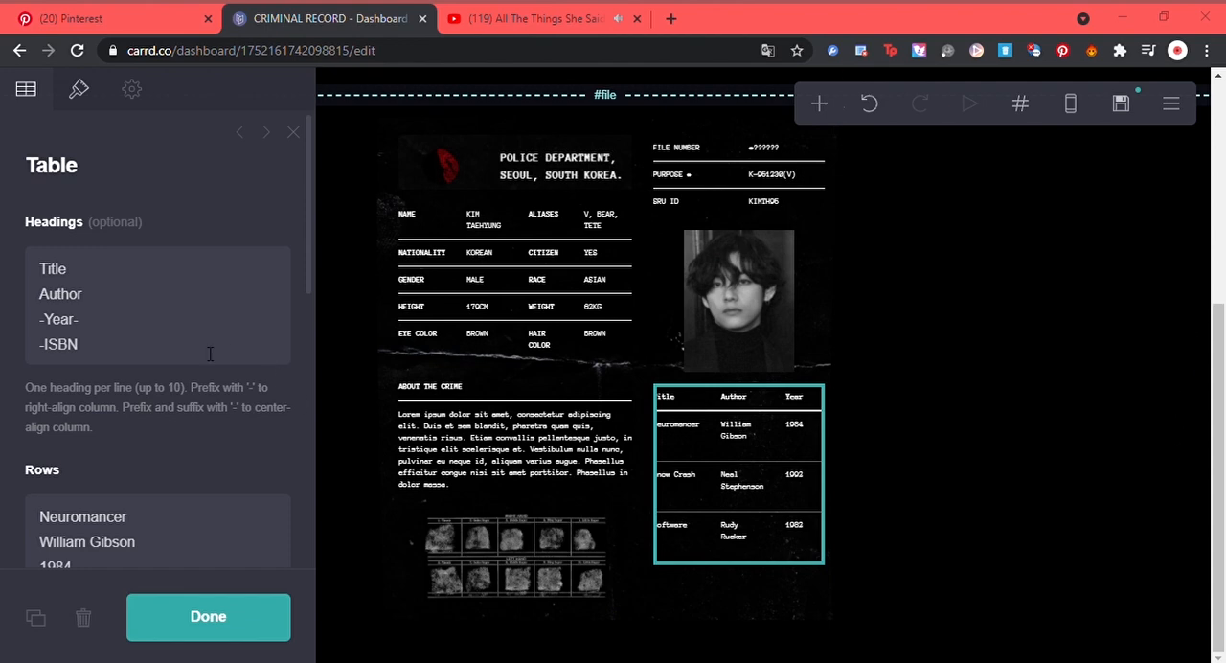
left_click_drag(210, 353, 35, 284)
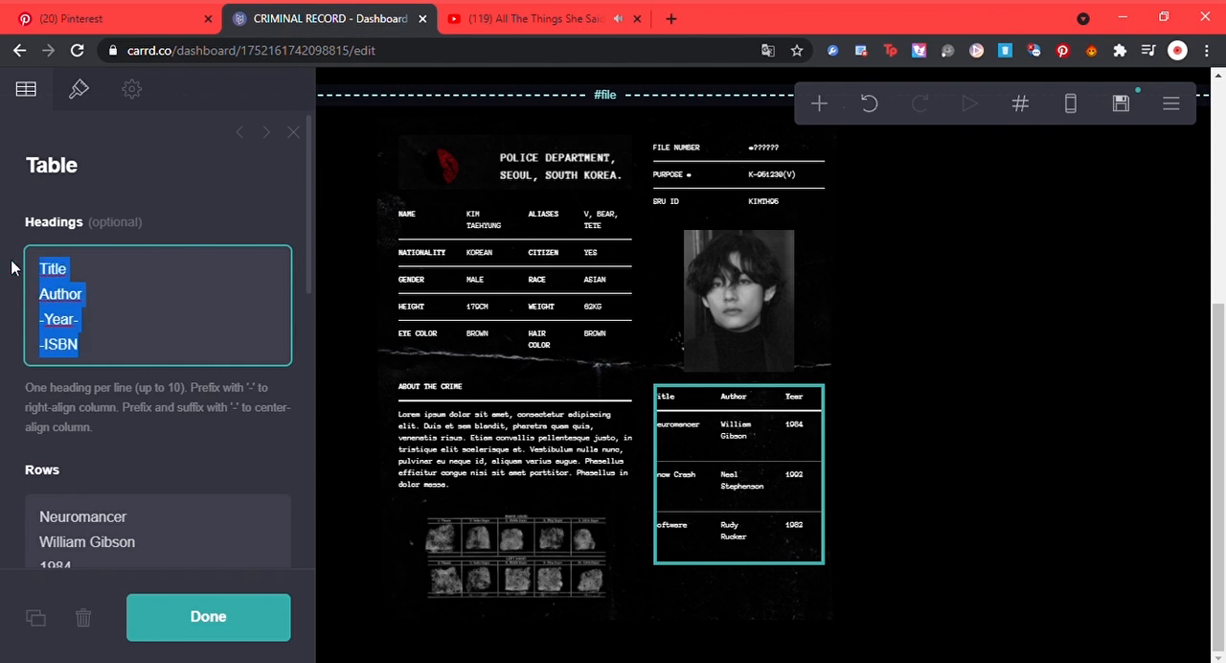
type("SS")
key("BackSpace")
type("NS")
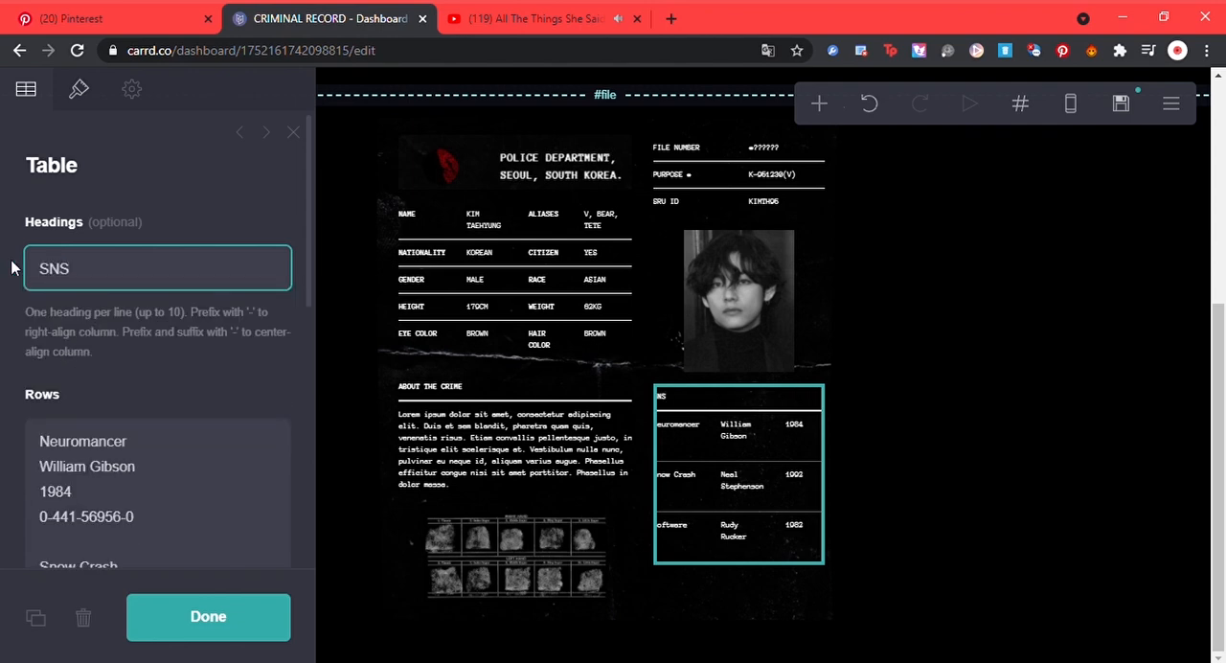
Step: Replace the SNS table's sample rows with the prepared TWT, Weverse and private IG account entries
left_click(45, 442)
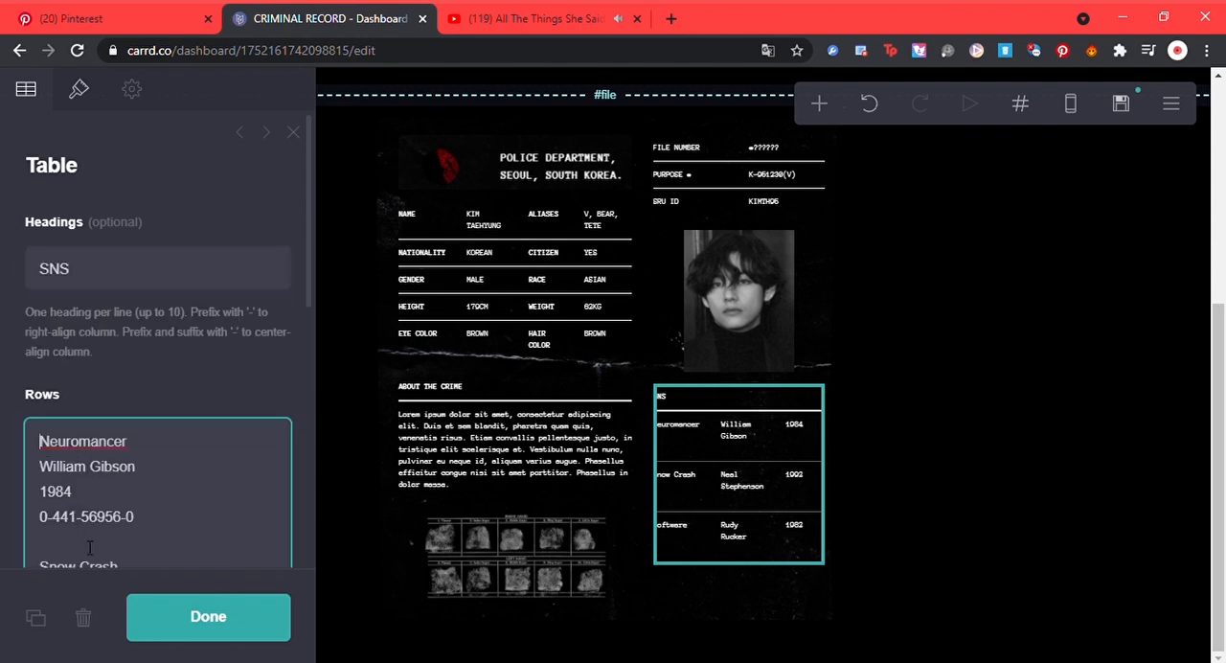
key("ctrl+a")
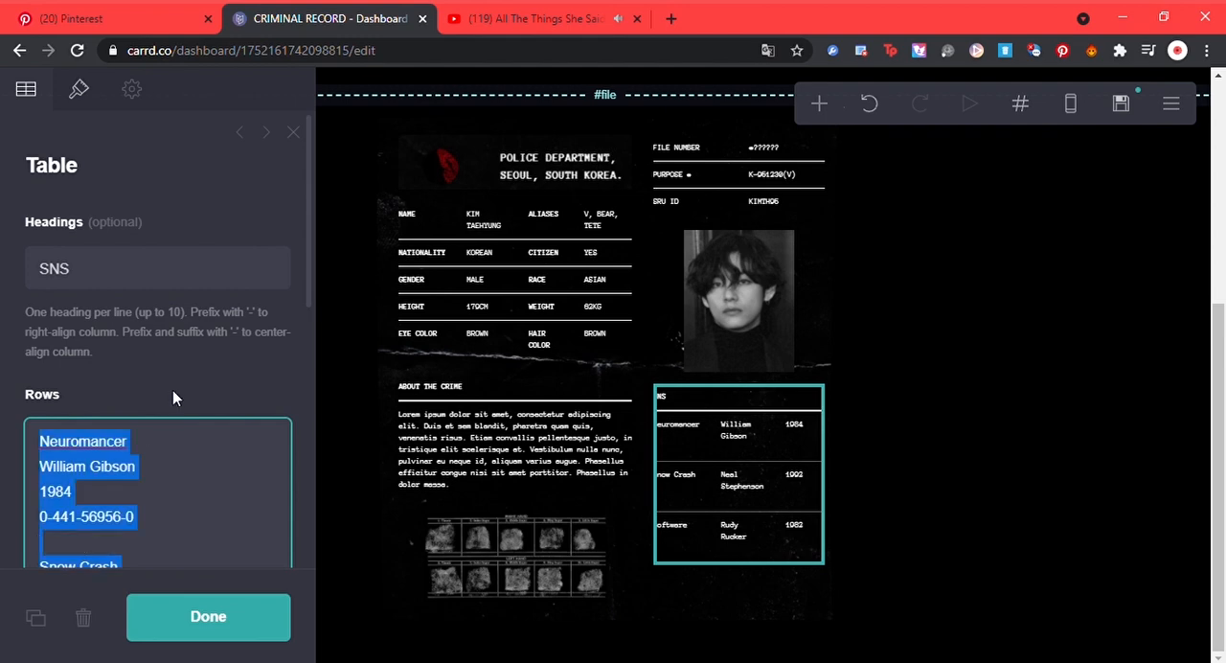
type("TWT @BTS_TWT  WEVERSE V  PRIVATE IG @KIMTH95")
left_click(826, 526)
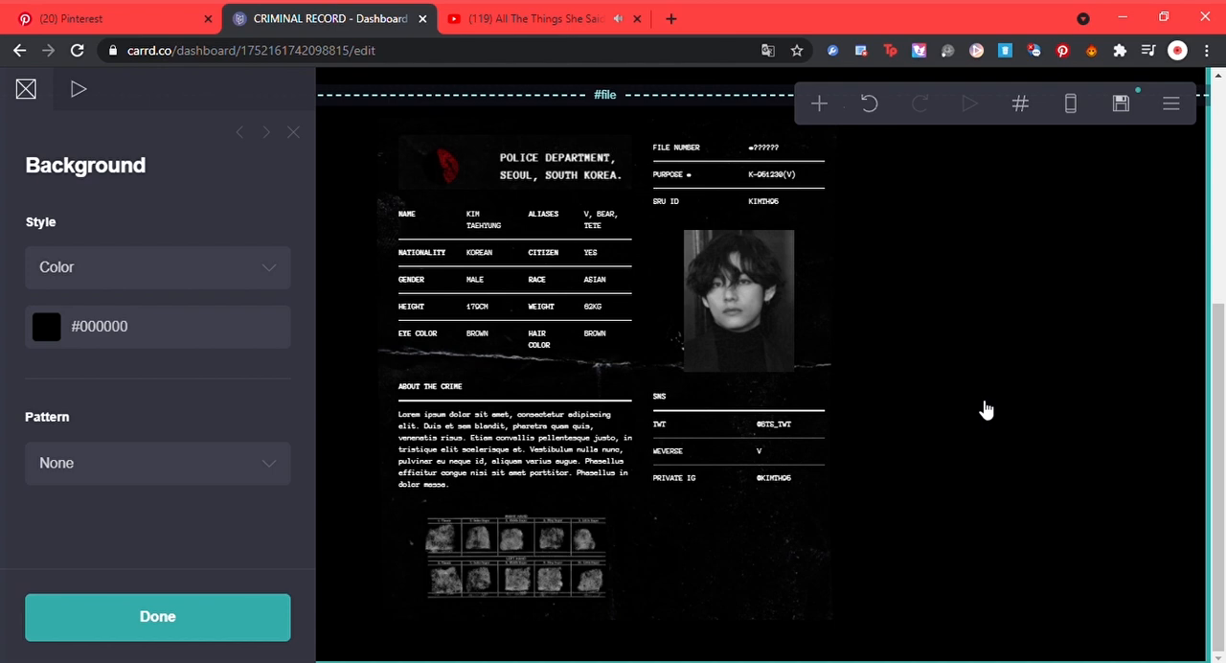
Step: Set the portrait image's width to 10.75 so it fills its column
left_click(763, 355)
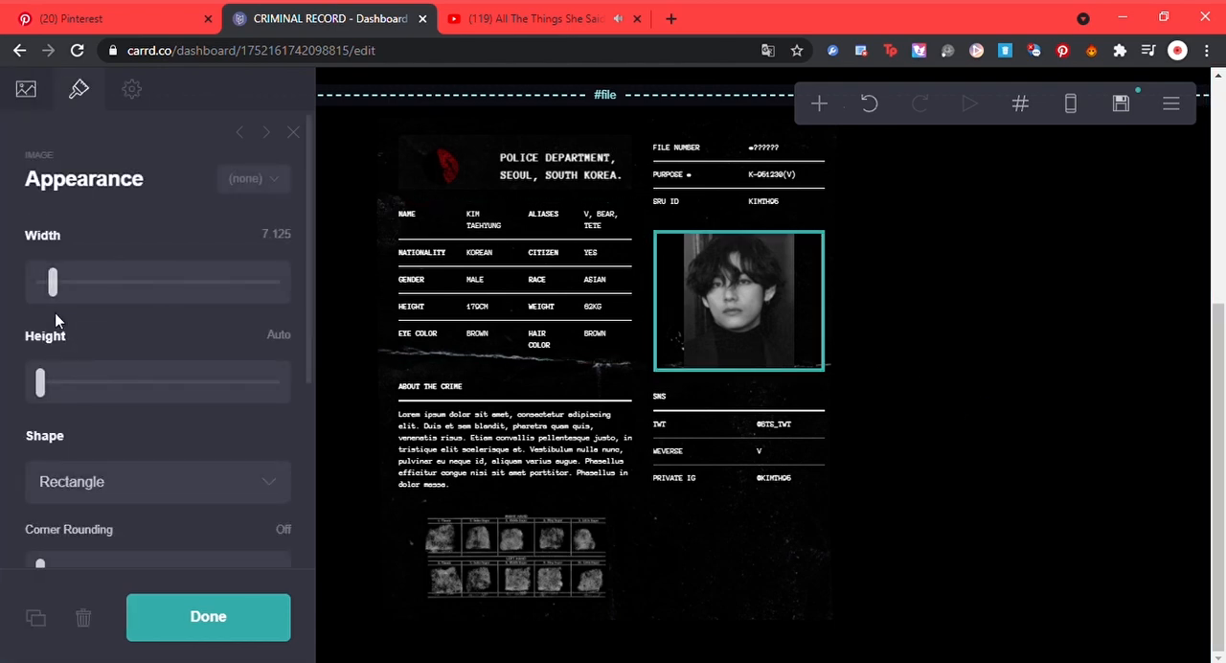
left_click_drag(59, 295, 66, 295)
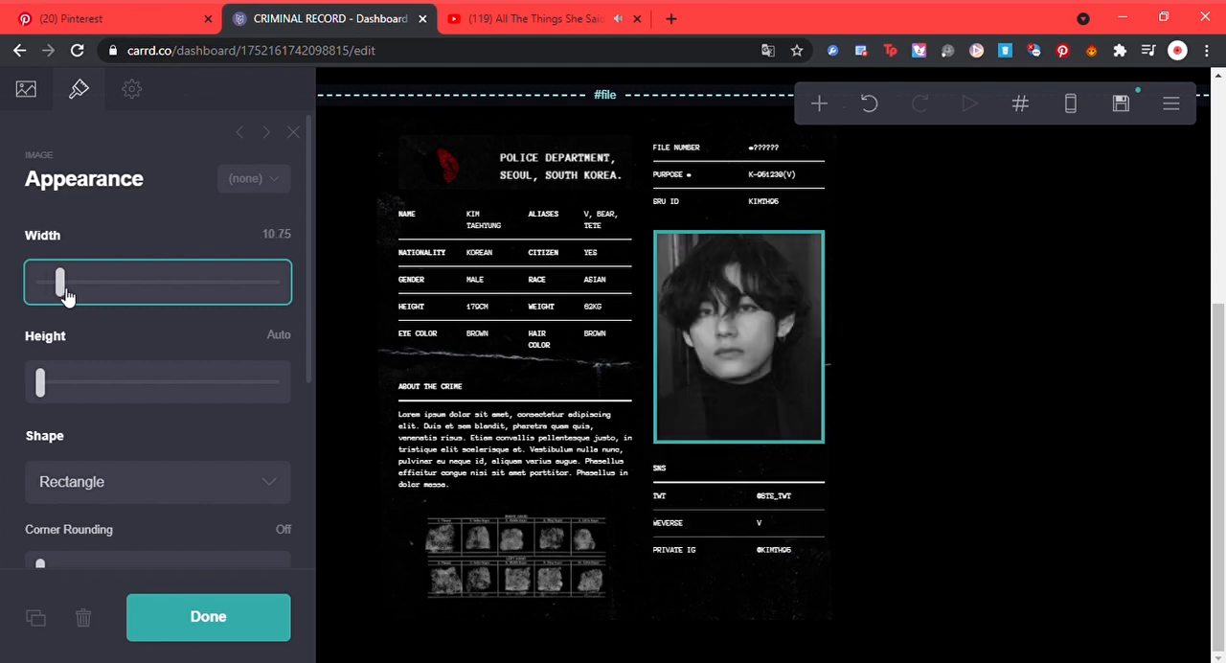
Step: Add a links element below the SNS table and label its first link TWITTER
left_click(972, 360)
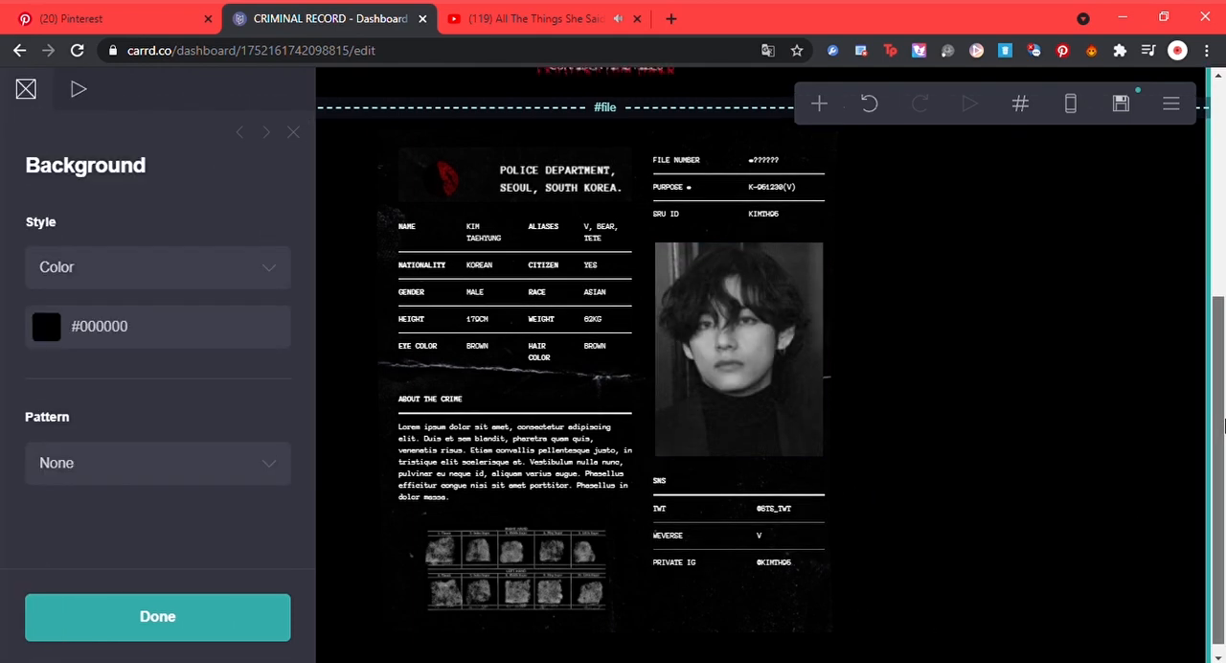
left_click(809, 528)
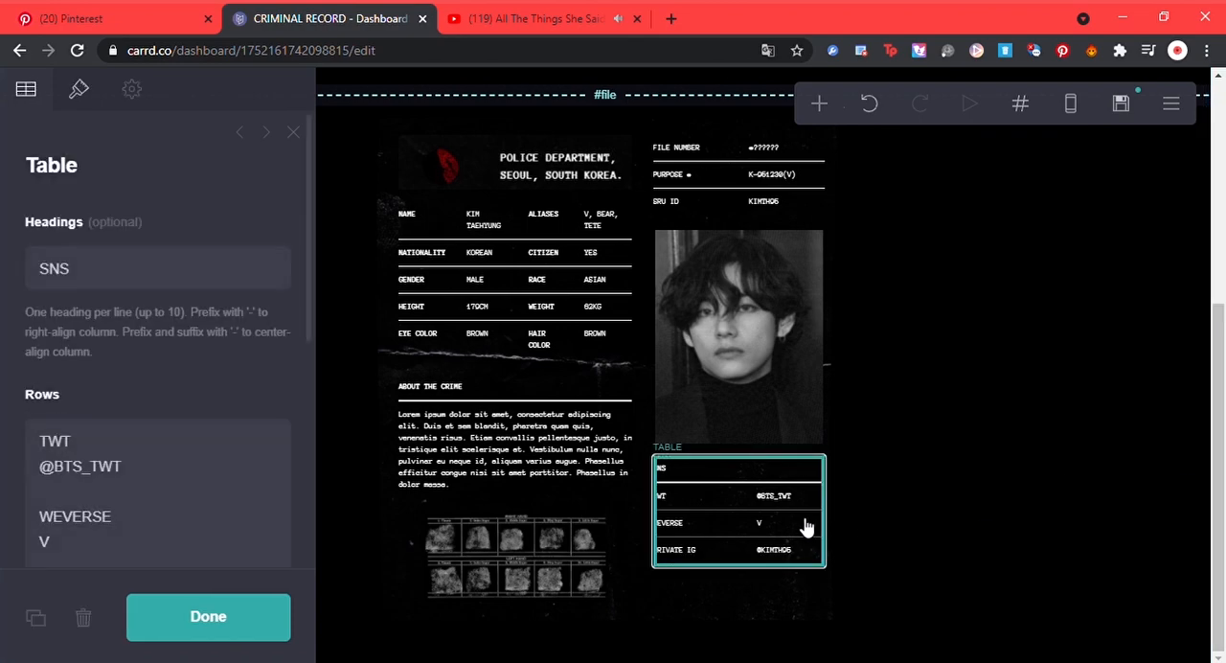
left_click(835, 106)
left_click(780, 252)
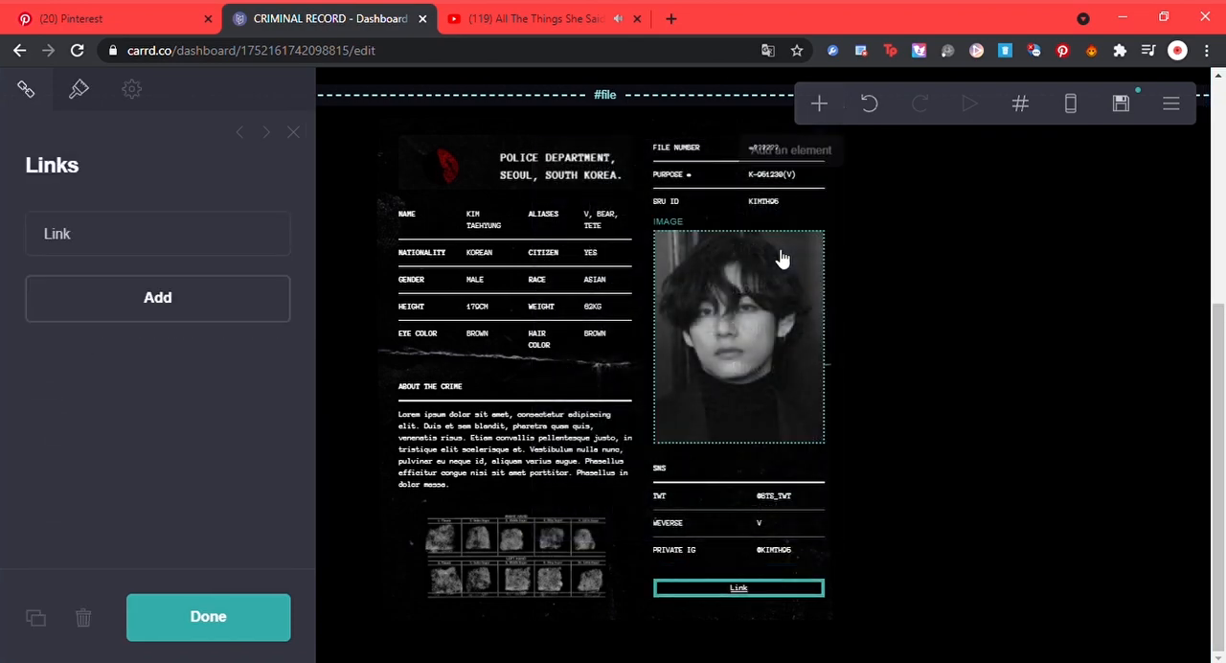
left_click(271, 252)
double_click(207, 349)
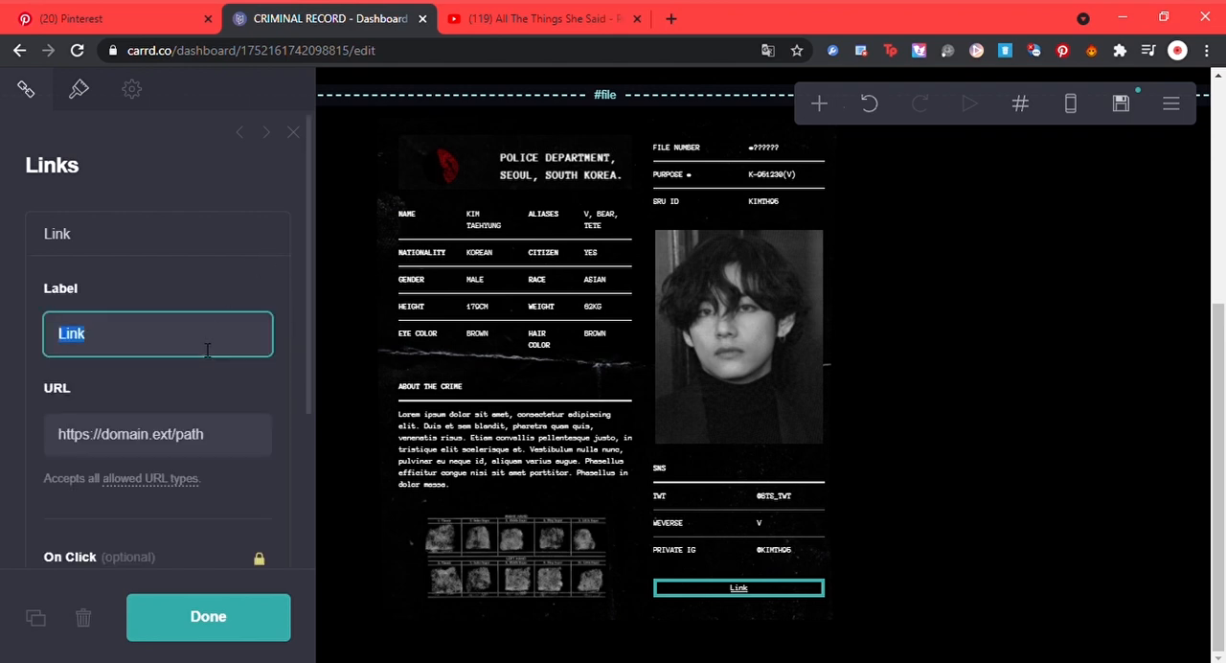
type("TWITTER")
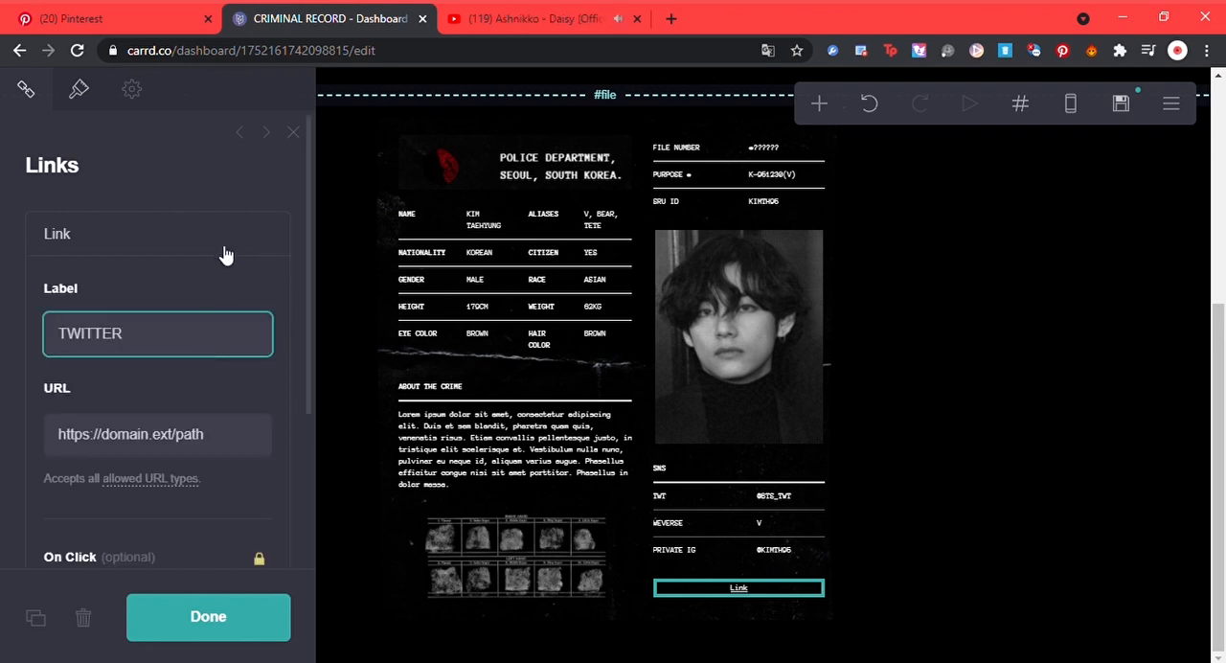
Step: Add a second link labelled YOUTUBE beside the TWITTER link and finish editing the links element
left_click(225, 254)
left_click(212, 292)
double_click(170, 389)
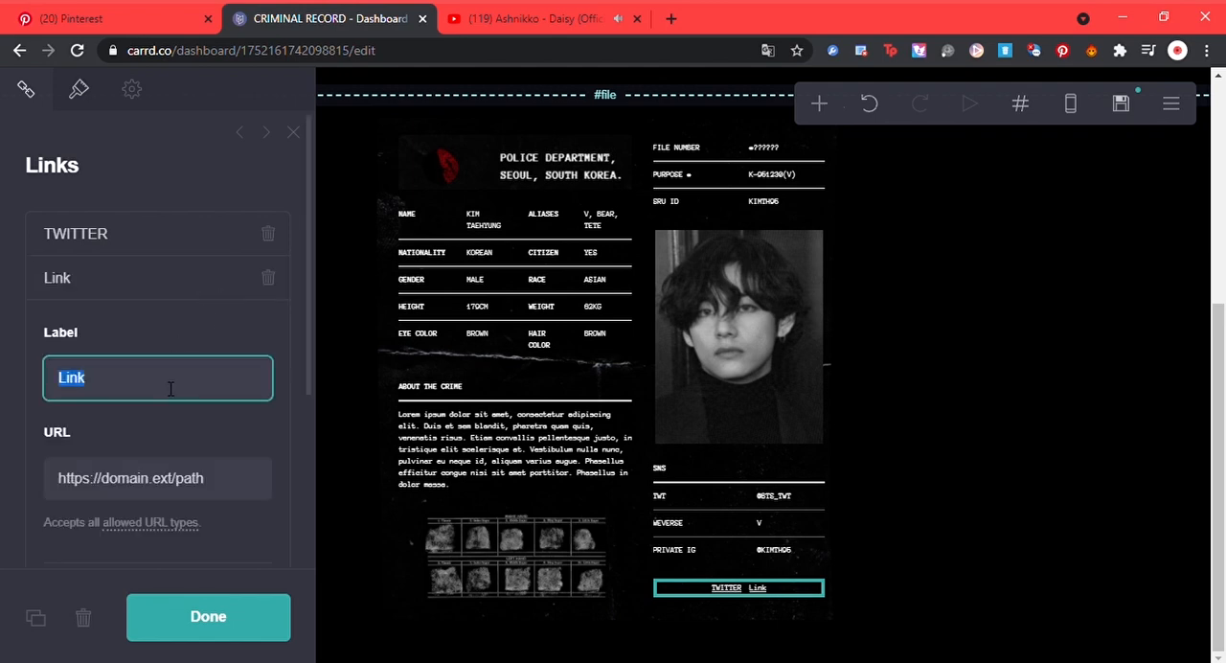
type("YOUTUBE")
left_click(188, 277)
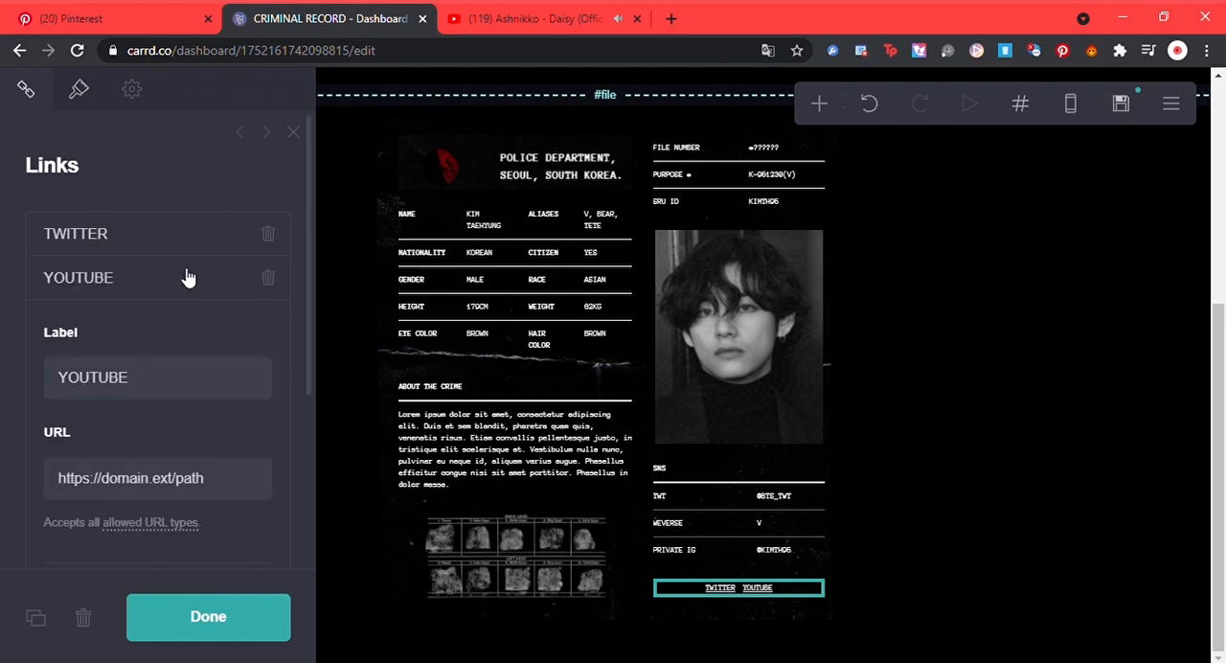
left_click(954, 414)
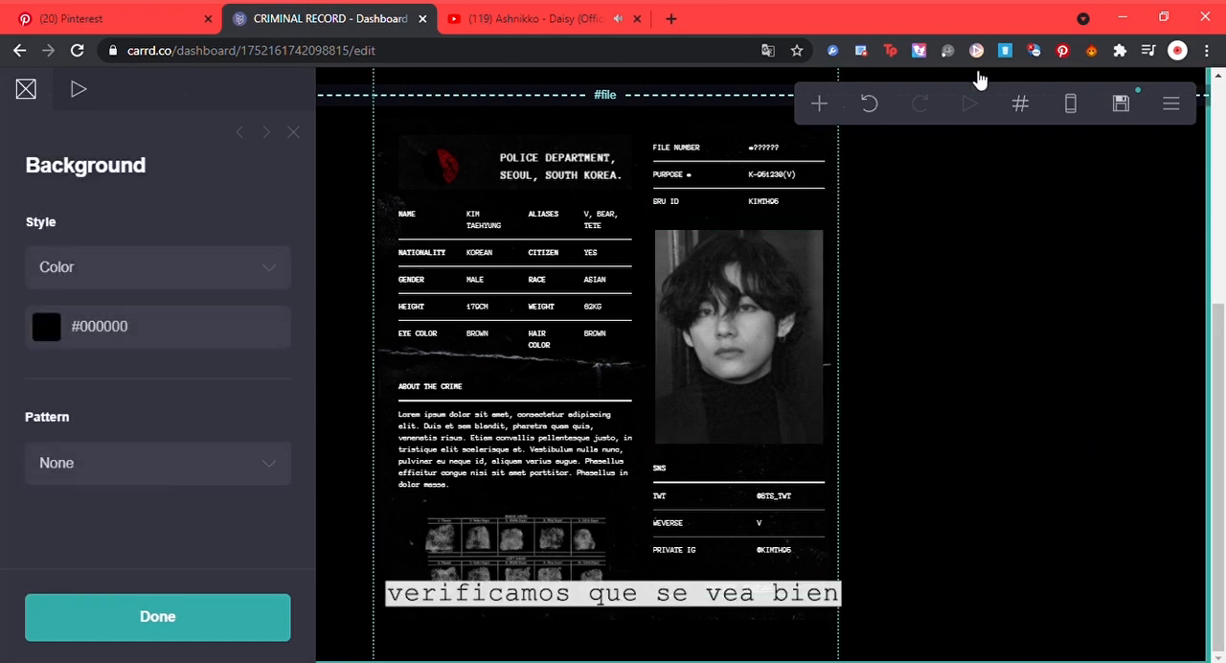
Step: Publish the site changes, check the live site's Confidential Files page, and return to the editor
left_click(1121, 101)
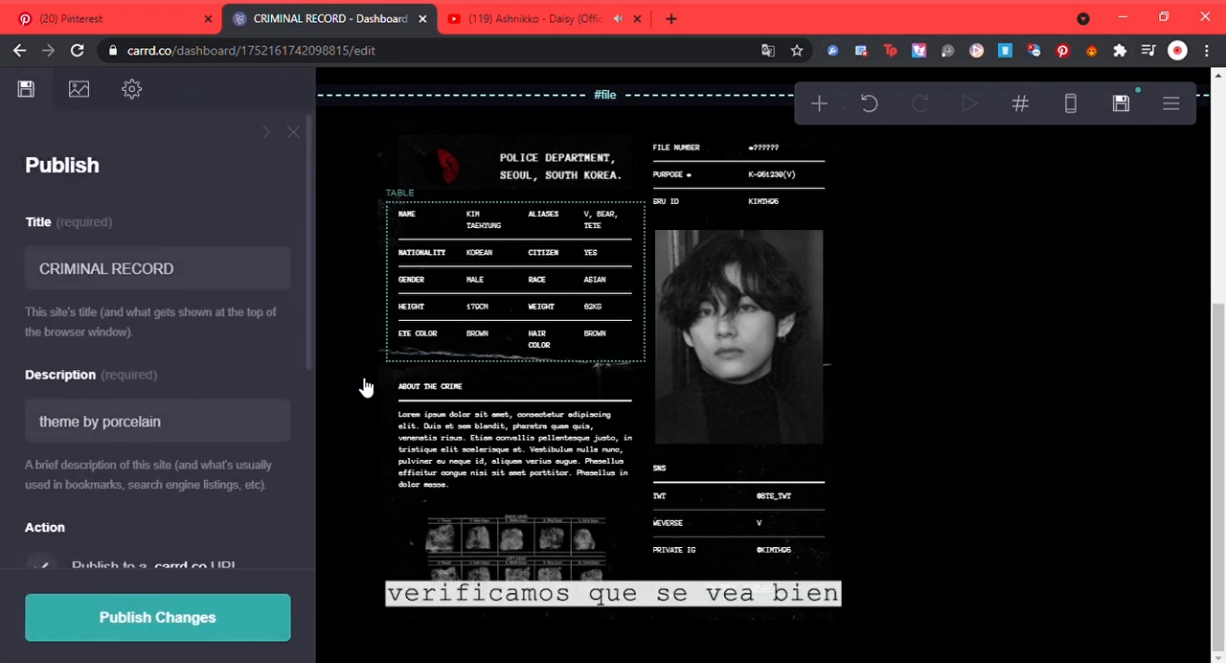
left_click(197, 630)
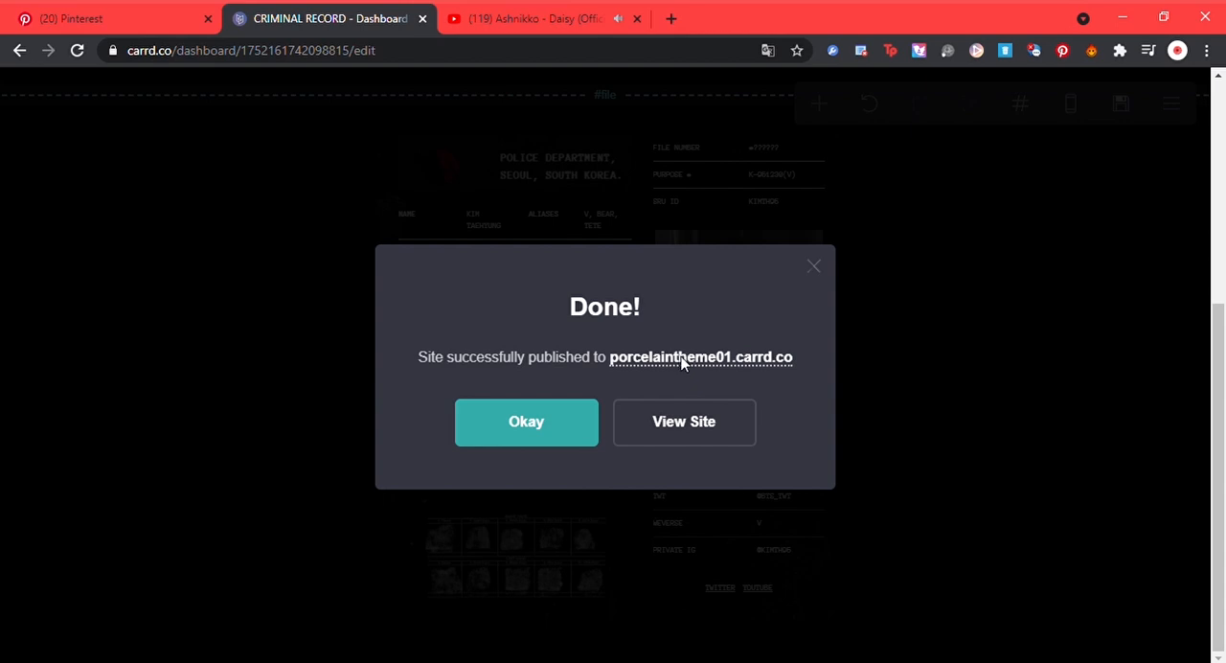
left_click(682, 357)
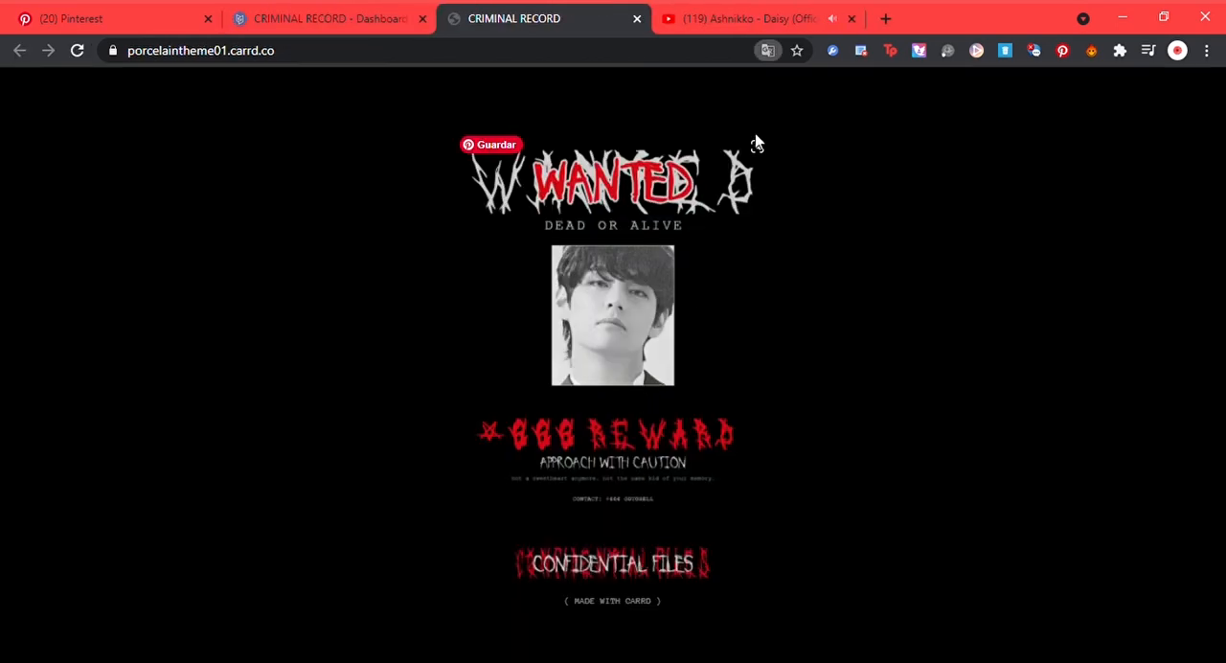
left_click(648, 565)
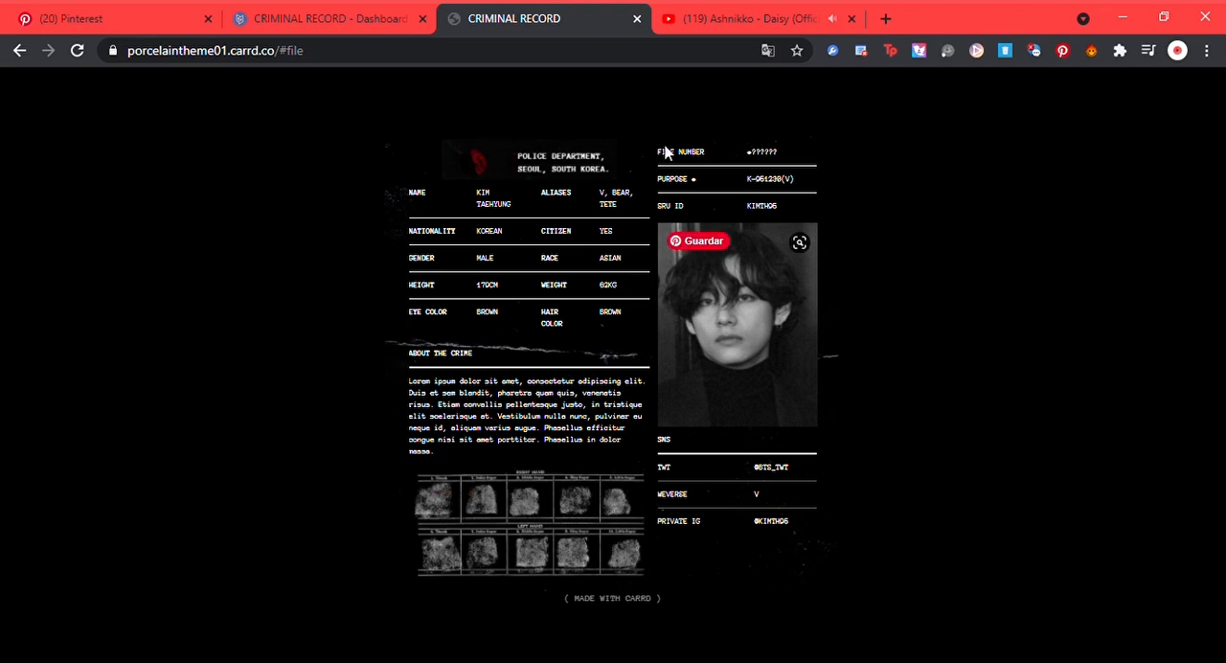
left_click(345, 8)
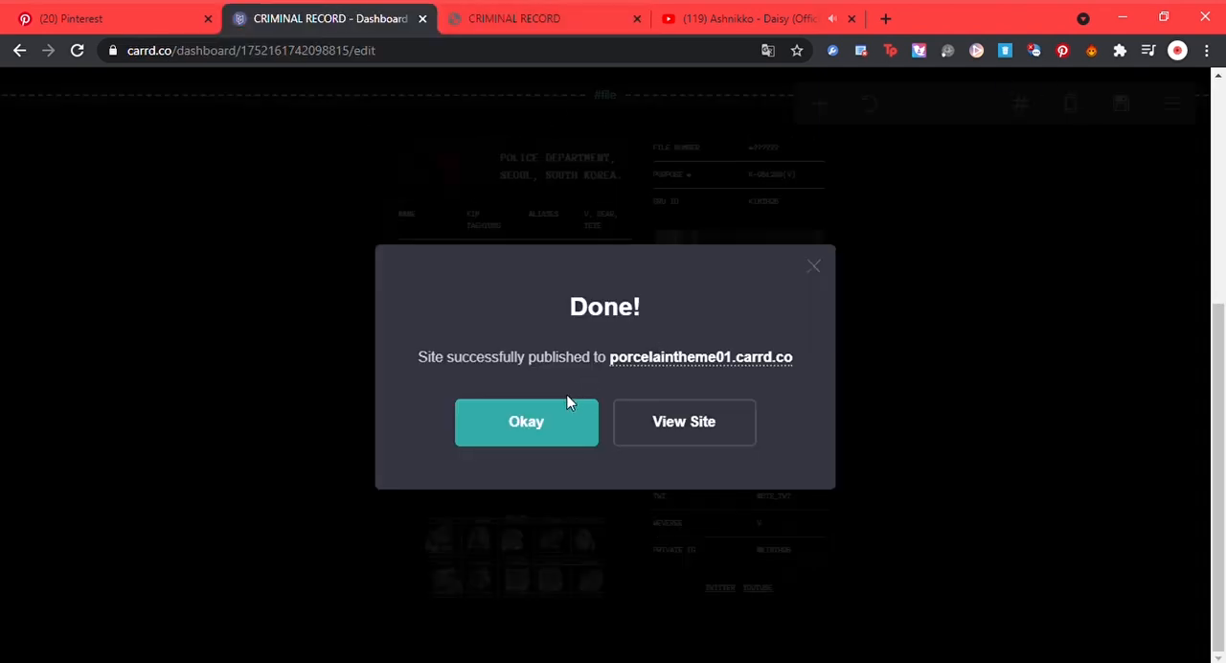
left_click(566, 422)
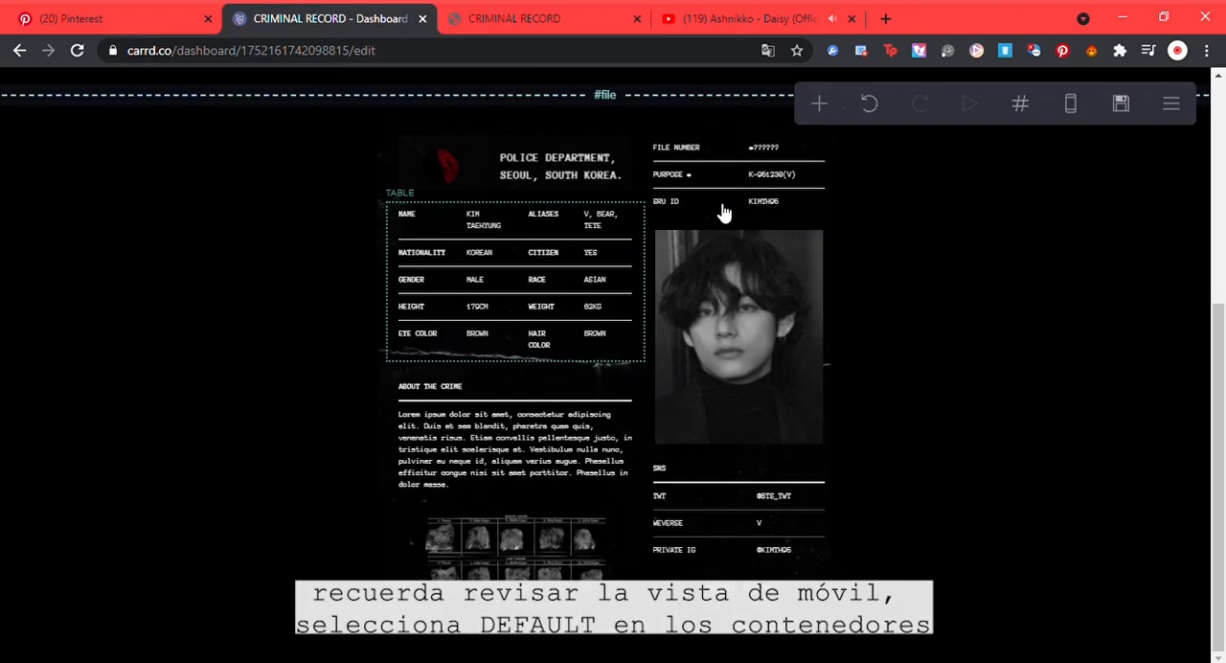
Step: In the mobile view, set the #file container's mobile layout to Default
left_click(1070, 102)
left_click_drag(1222, 389, 1223, 296)
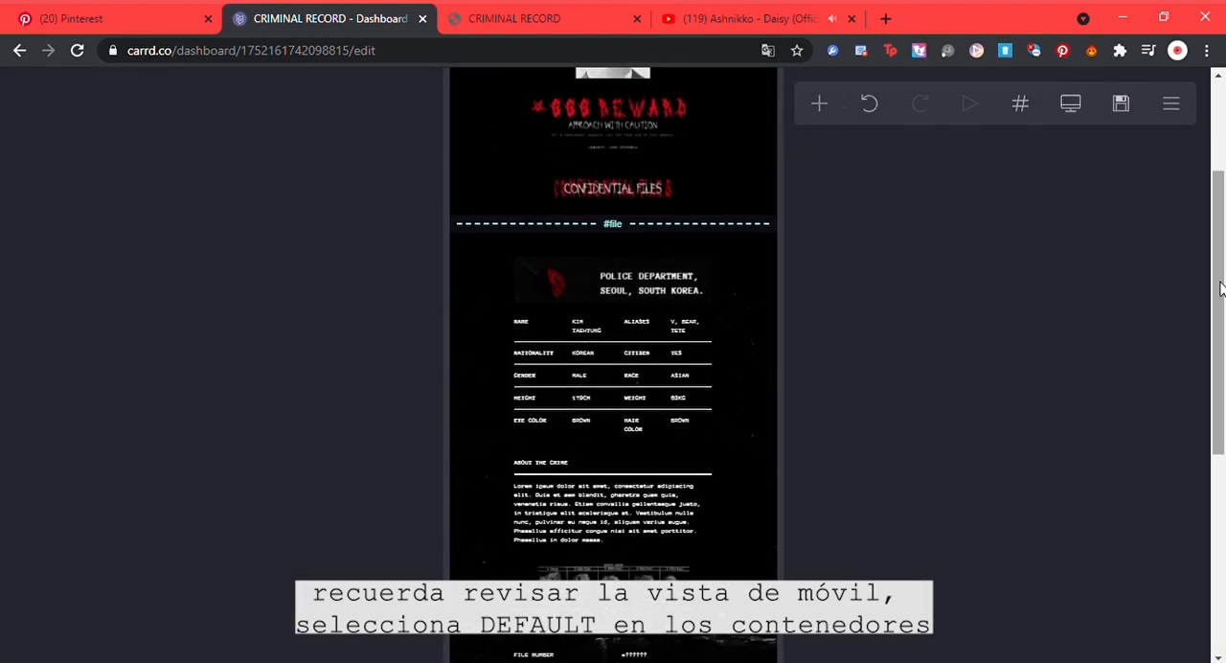
left_click(743, 260)
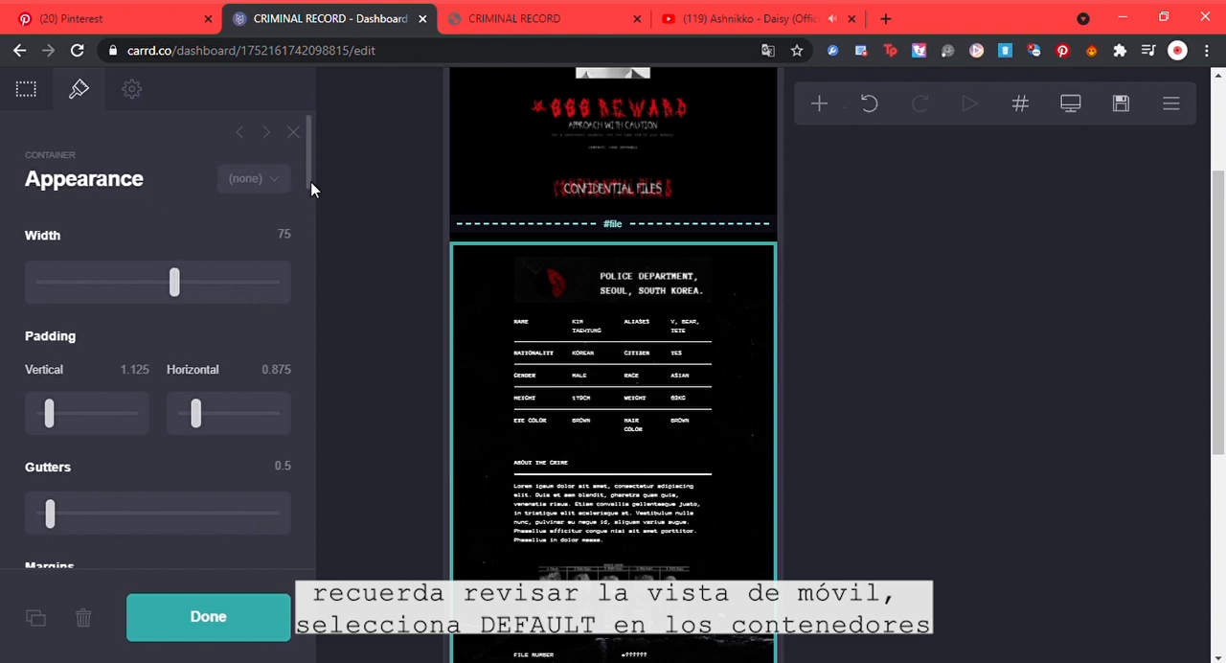
left_click_drag(315, 189, 328, 555)
left_click(262, 462)
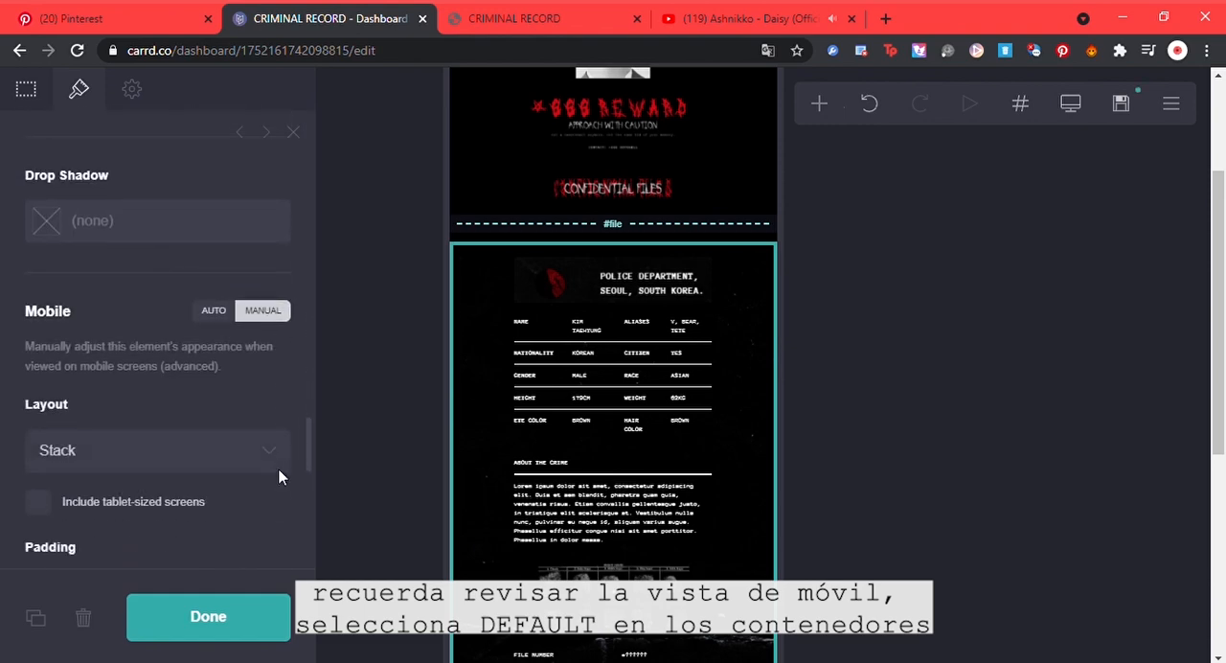
left_click(260, 486)
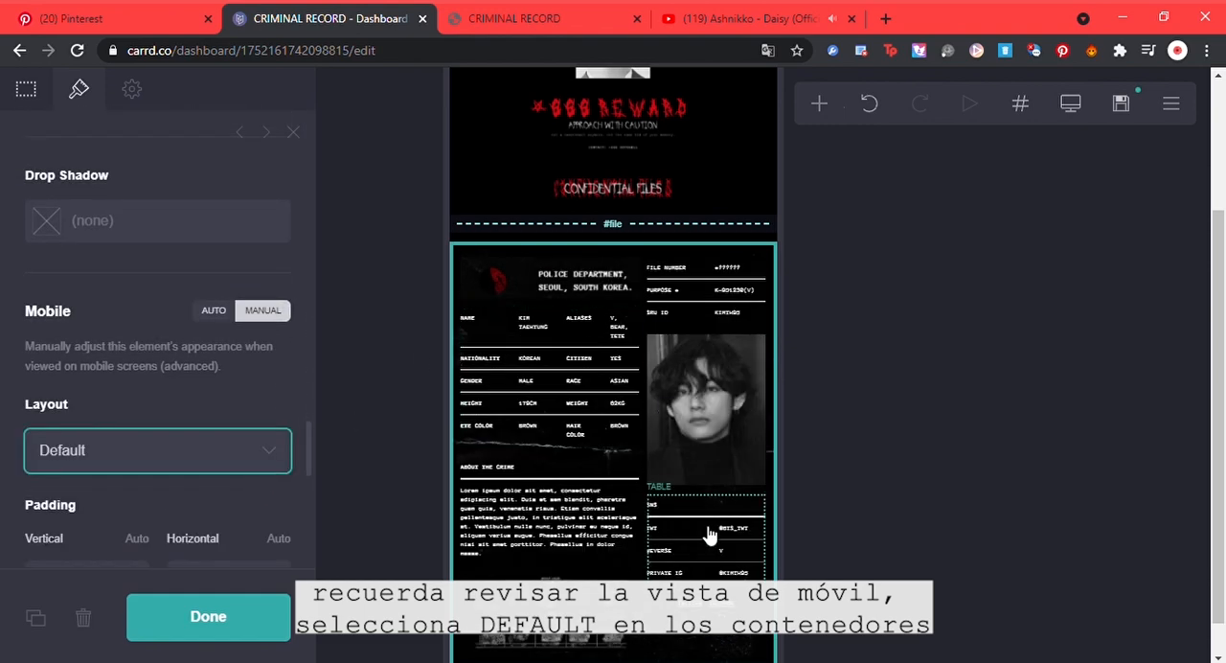
Step: Publish the mobile layout change and open the Confidential Files page on the live site
left_click(1117, 103)
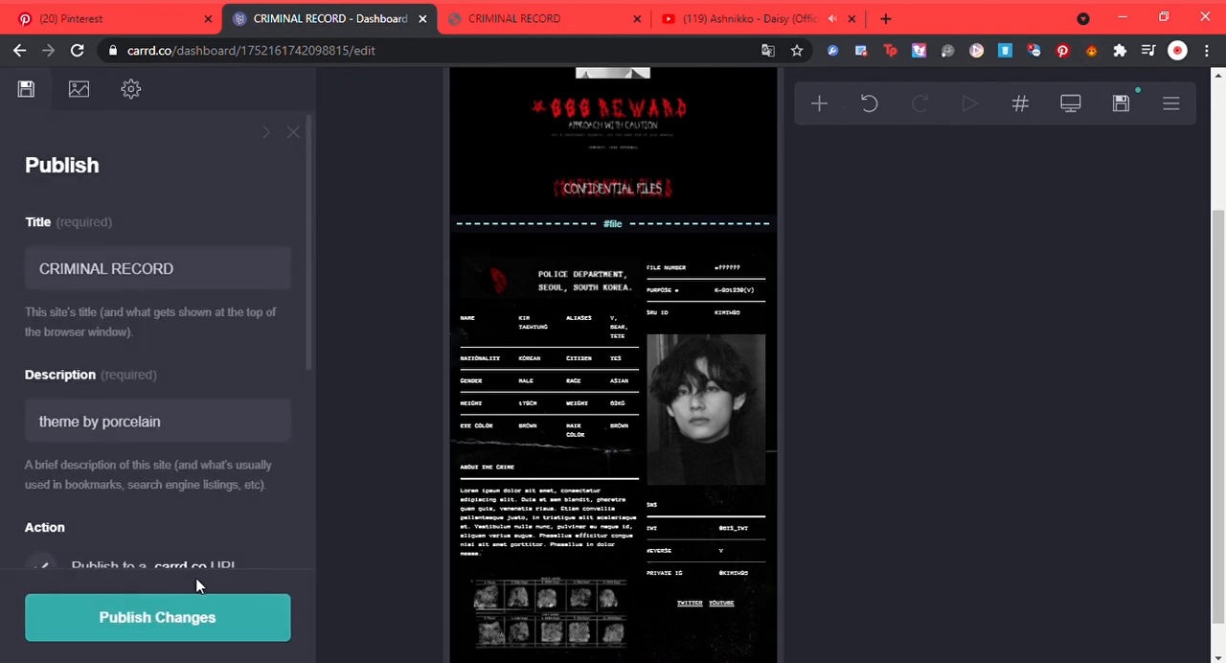
left_click(177, 620)
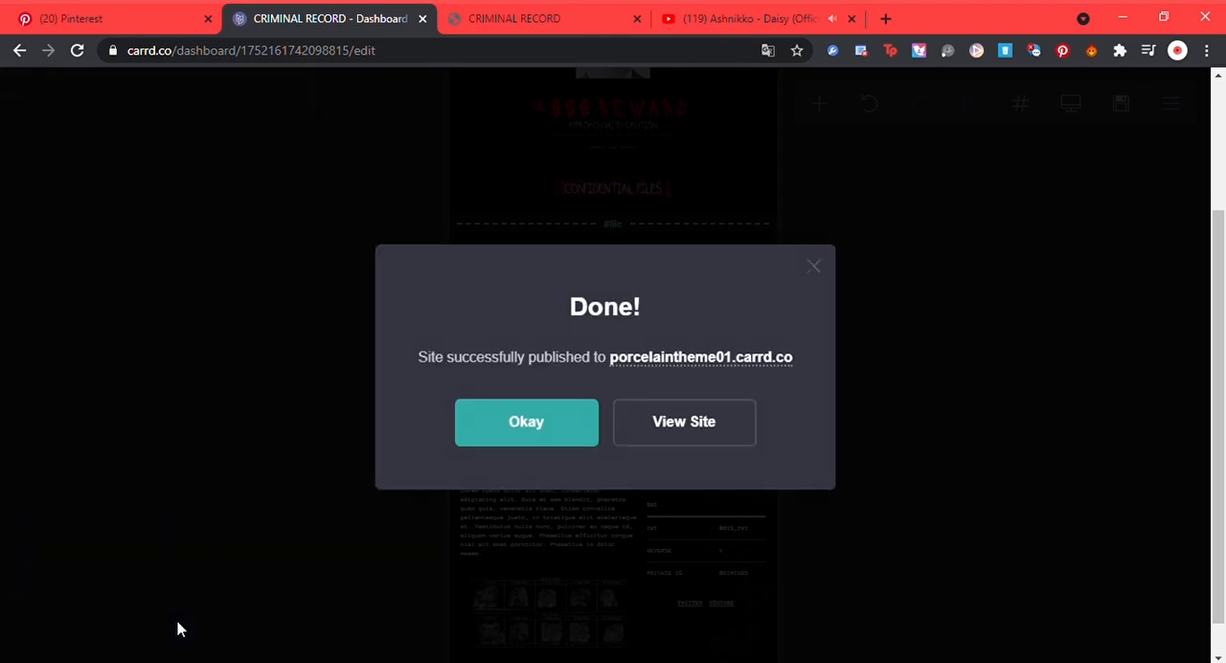
left_click(657, 356)
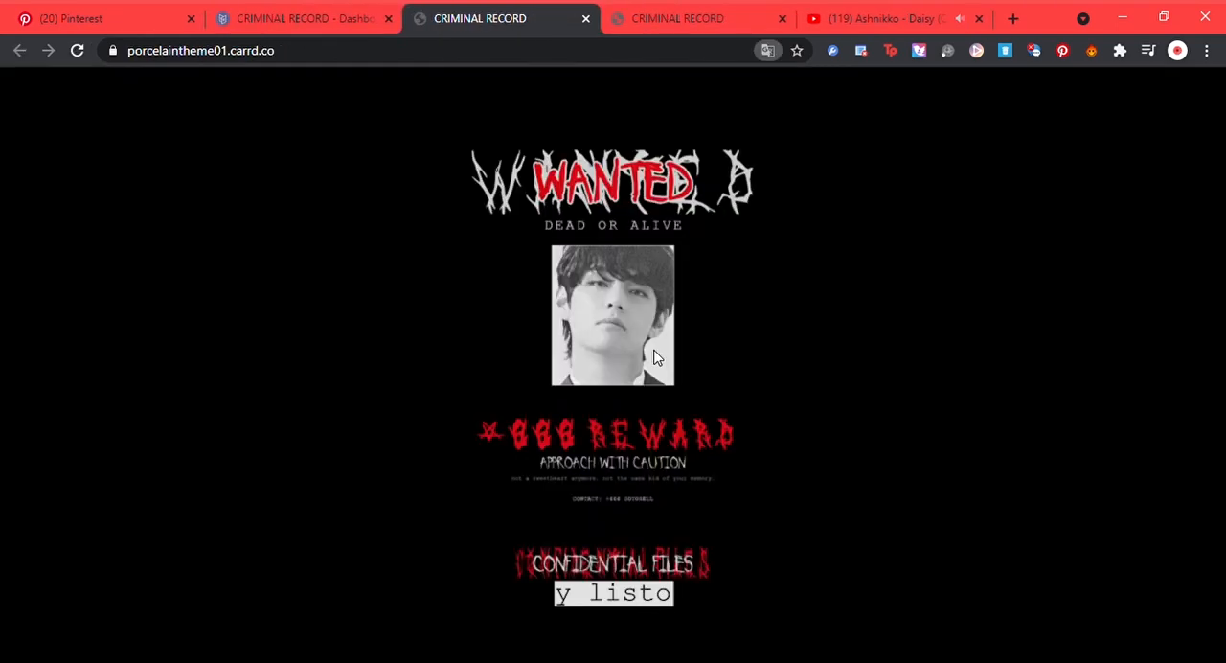
left_click(624, 561)
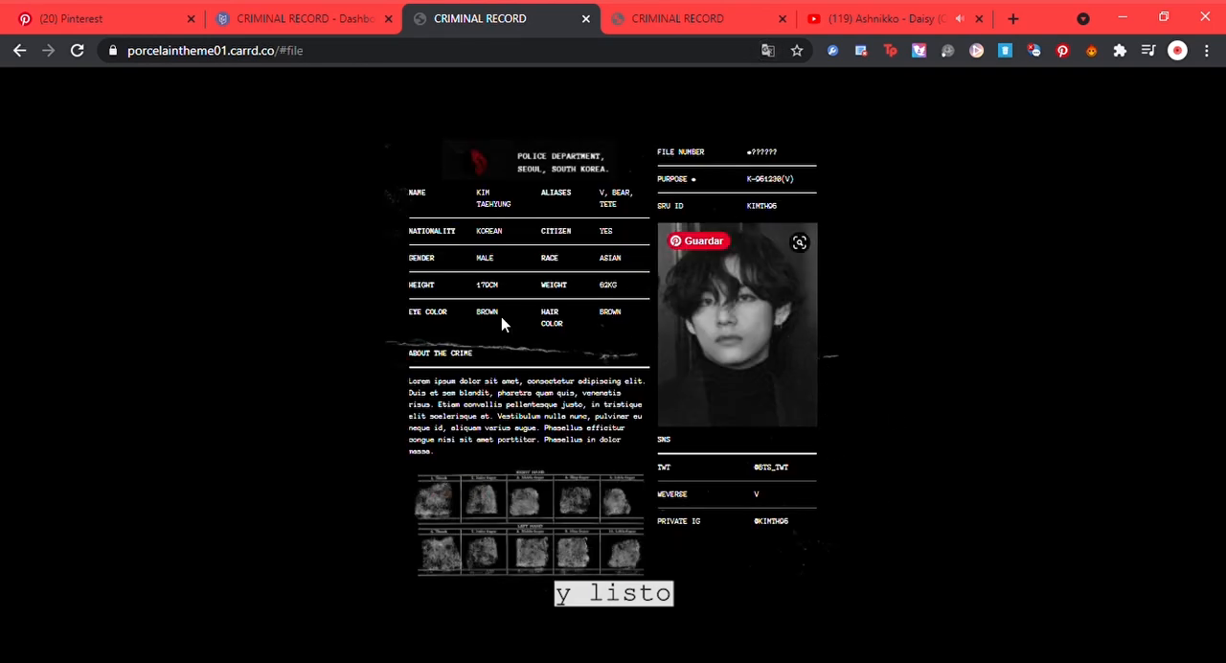